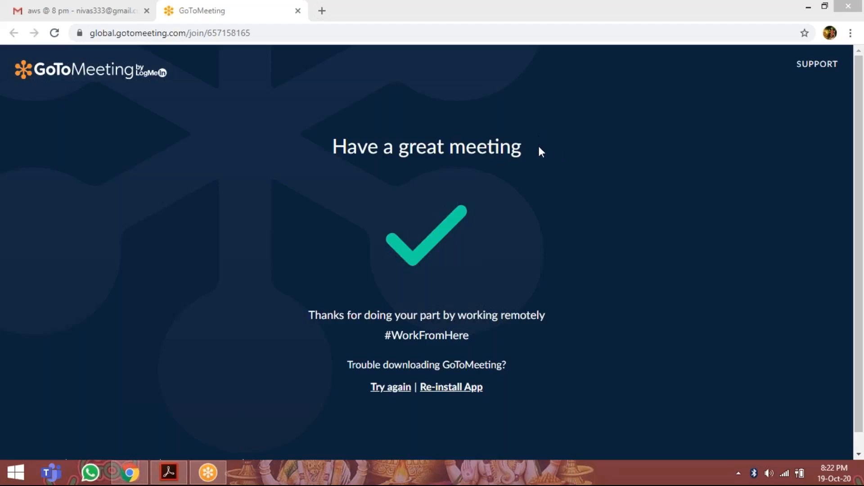
Close the GoToMeeting page, search Google for "aws management console" in a new tab and open the AWS Management Console page
{"action": "left_click", "coordinate": [298, 11]}
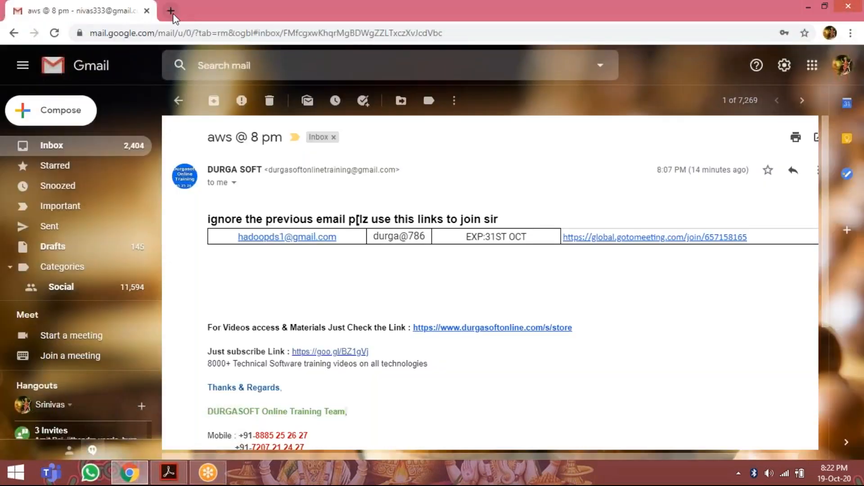
{"action": "left_click", "coordinate": [171, 11]}
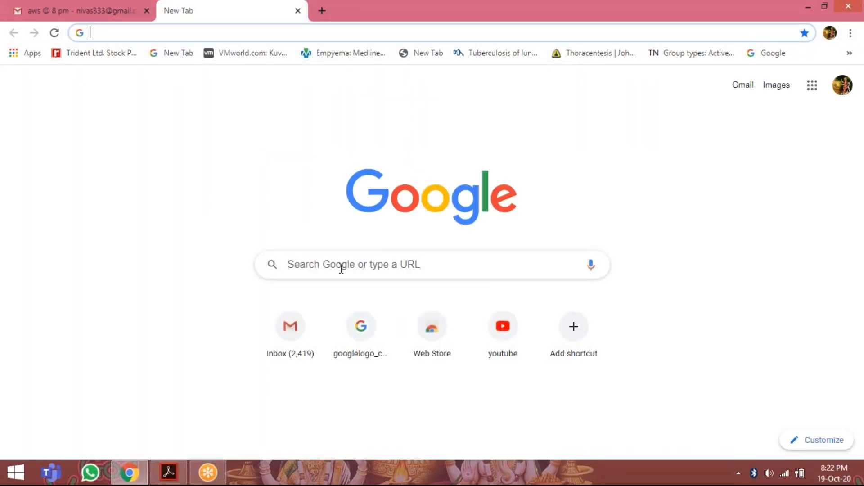
{"action": "left_click", "coordinate": [341, 268]}
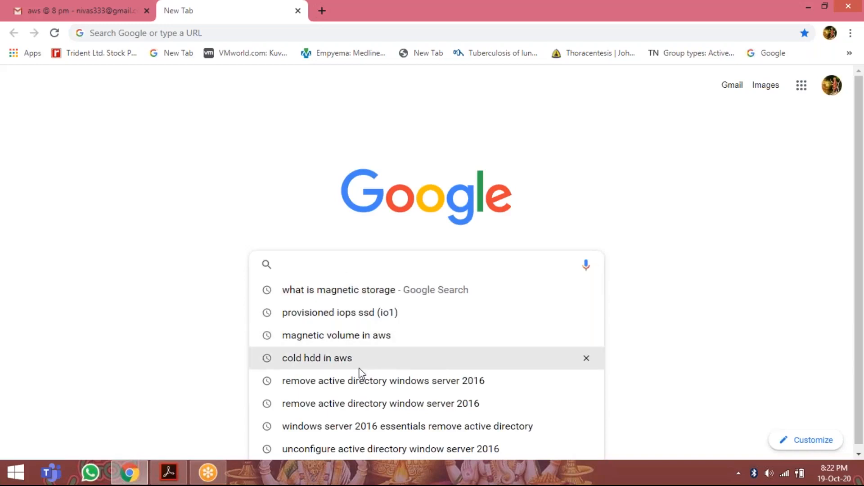
{"action": "type", "text": "aws "}
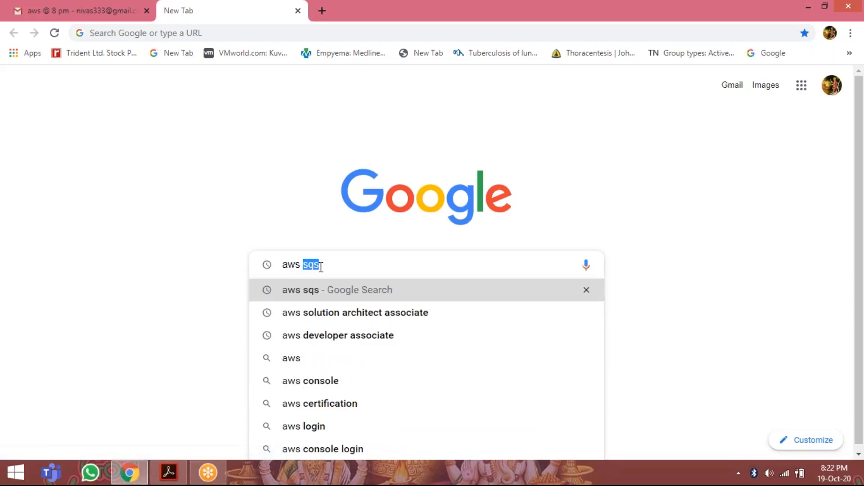
{"action": "type", "text": "management console"}
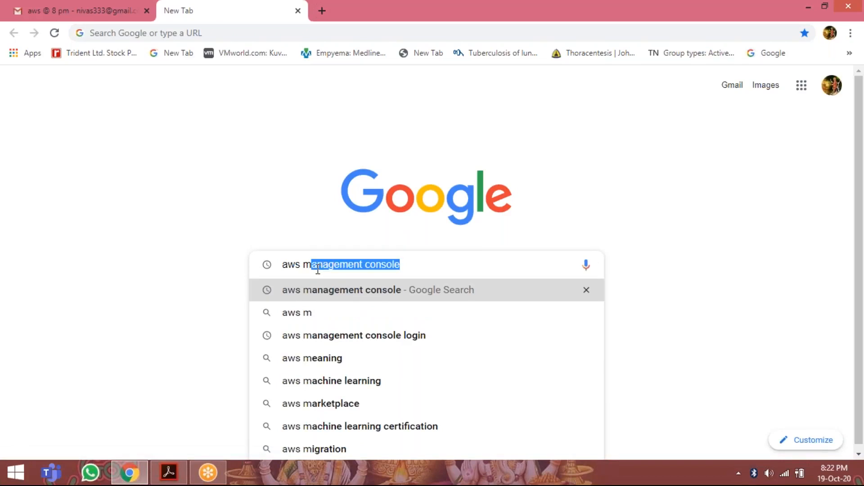
{"action": "left_click", "coordinate": [331, 292]}
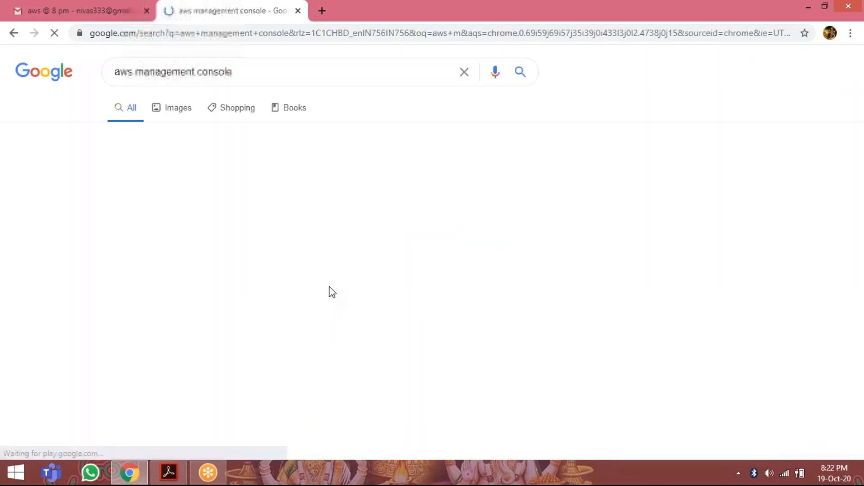
{"action": "left_click", "coordinate": [253, 182]}
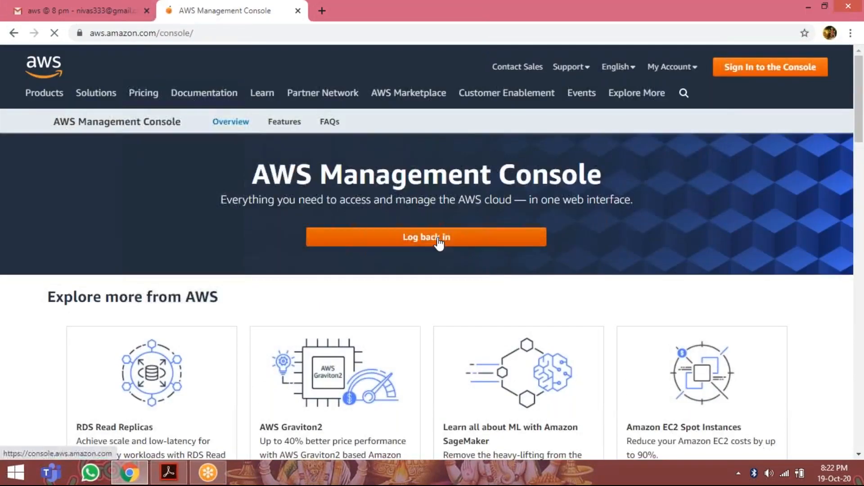
Log back in to the AWS console and sign out of the currently signed-in account
{"action": "left_click", "coordinate": [402, 247]}
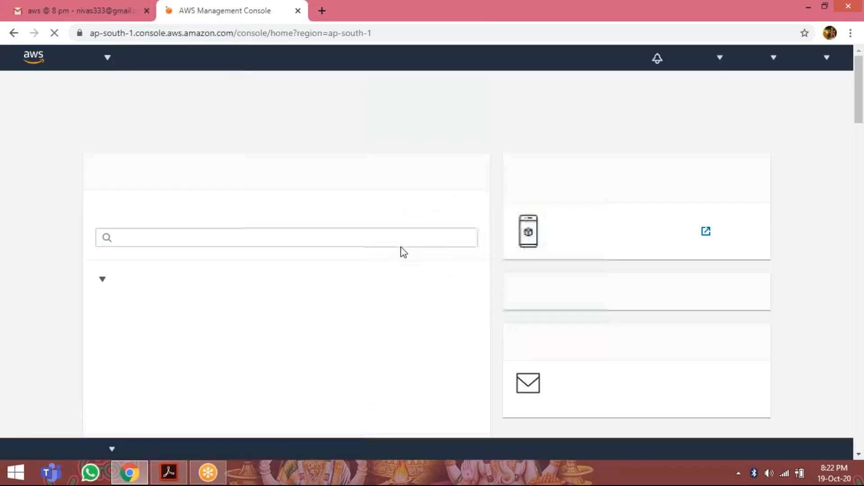
{"action": "left_click", "coordinate": [269, 238]}
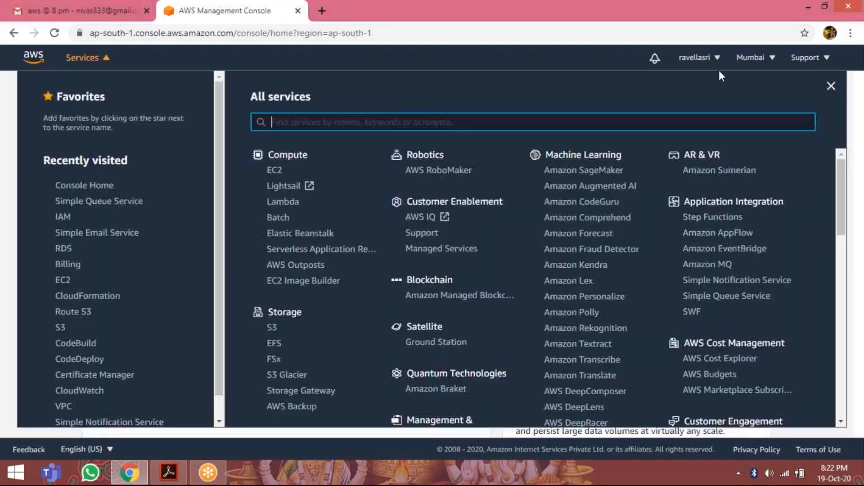
{"action": "left_click", "coordinate": [714, 66]}
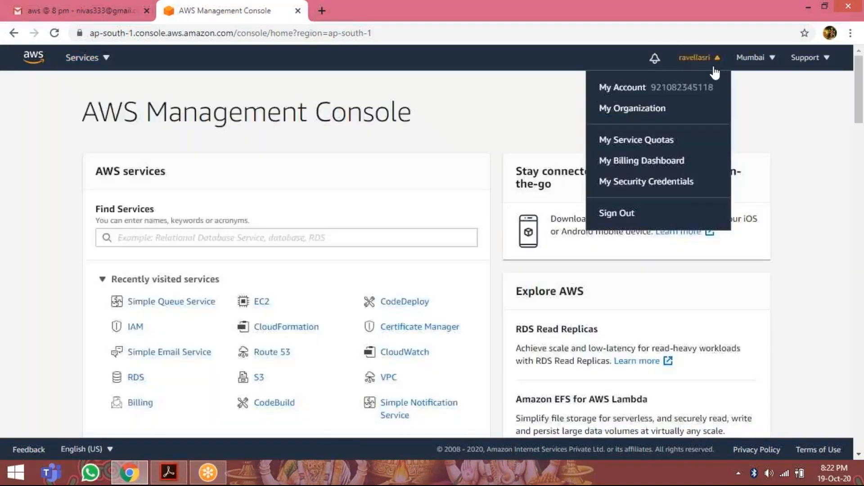
{"action": "left_click", "coordinate": [624, 216]}
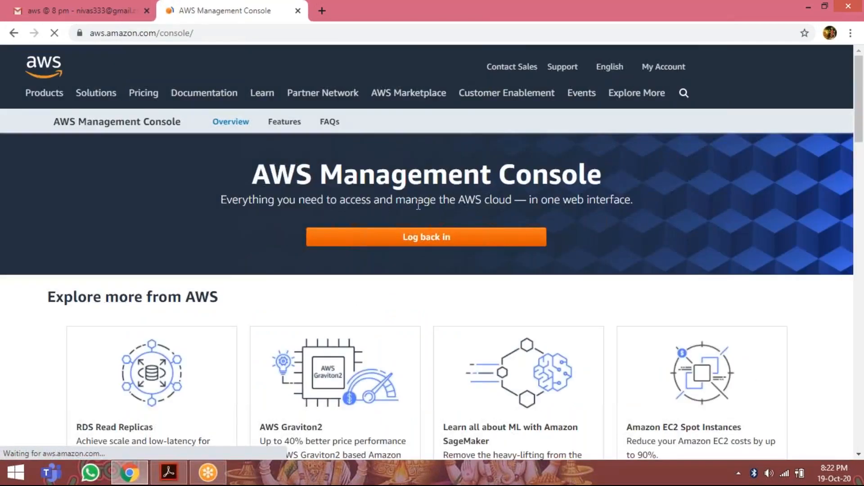
Start a root user sign-in with the other account's email address and decline saving its password in the browser
{"action": "left_click", "coordinate": [414, 243]}
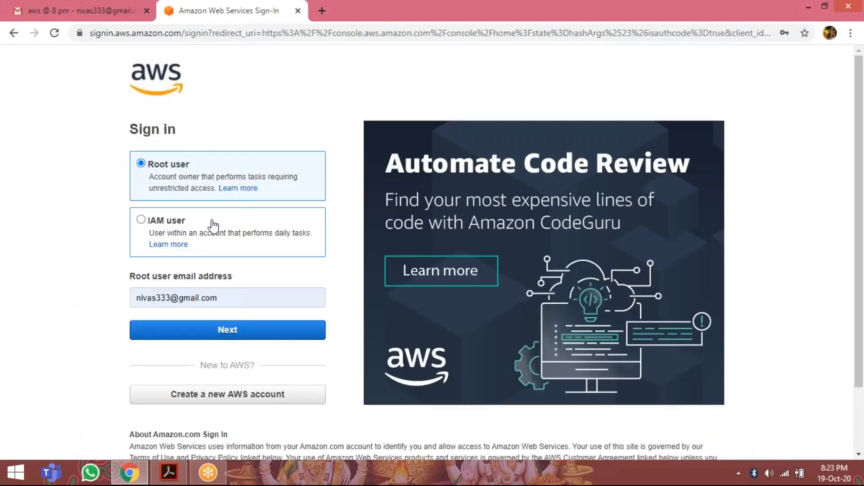
{"action": "left_click", "coordinate": [232, 297]}
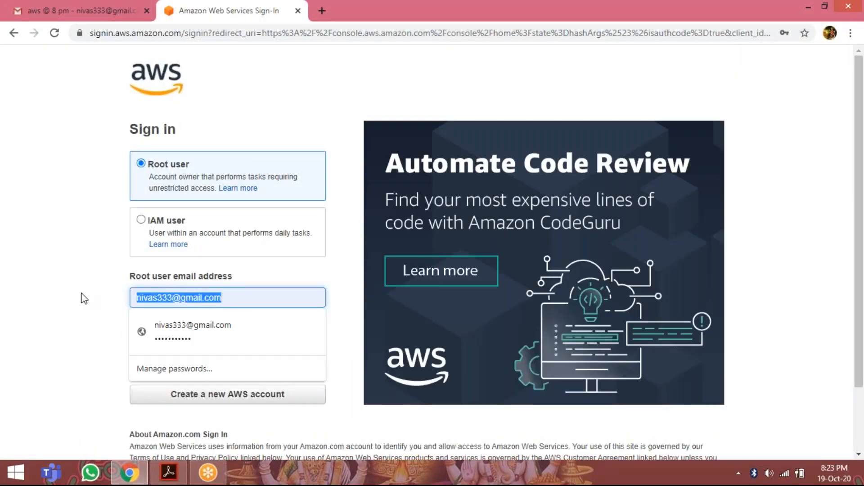
{"action": "type", "text": "sr"}
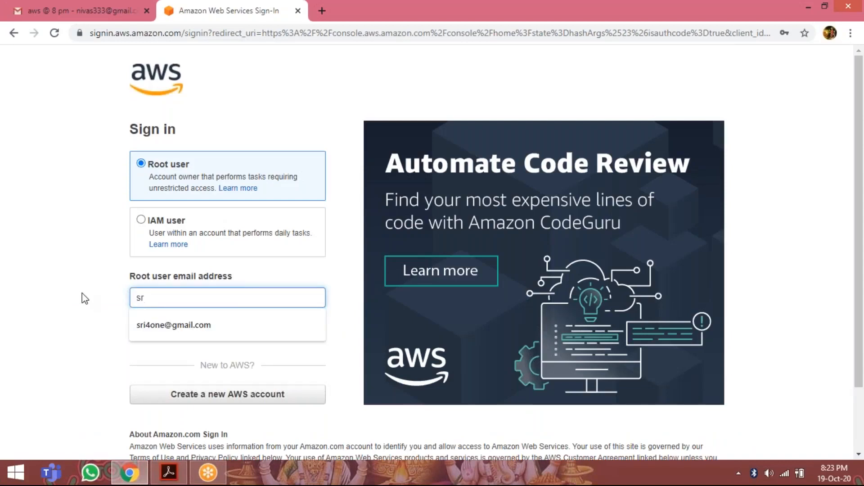
{"action": "left_click", "coordinate": [195, 325]}
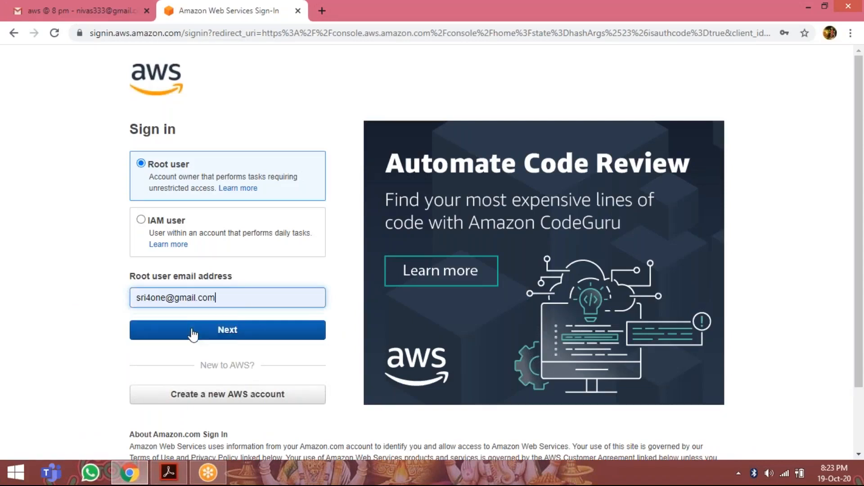
{"action": "left_click", "coordinate": [193, 335]}
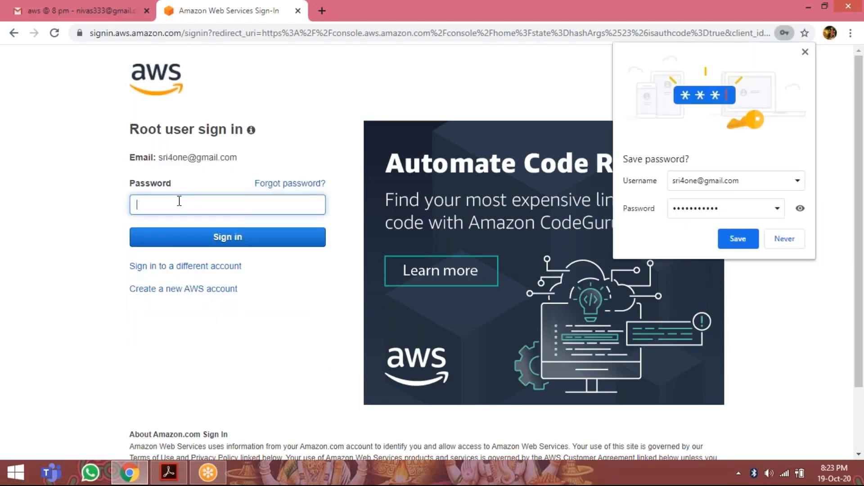
{"action": "left_click", "coordinate": [784, 240]}
Enter the root user's account password and sign in to the AWS Management Console
{"action": "left_click", "coordinate": [215, 203]}
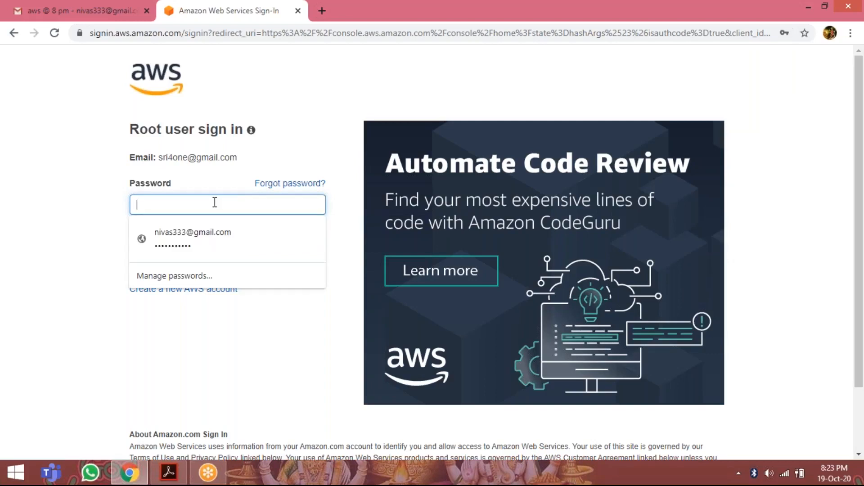
{"action": "type", "text": "••••"}
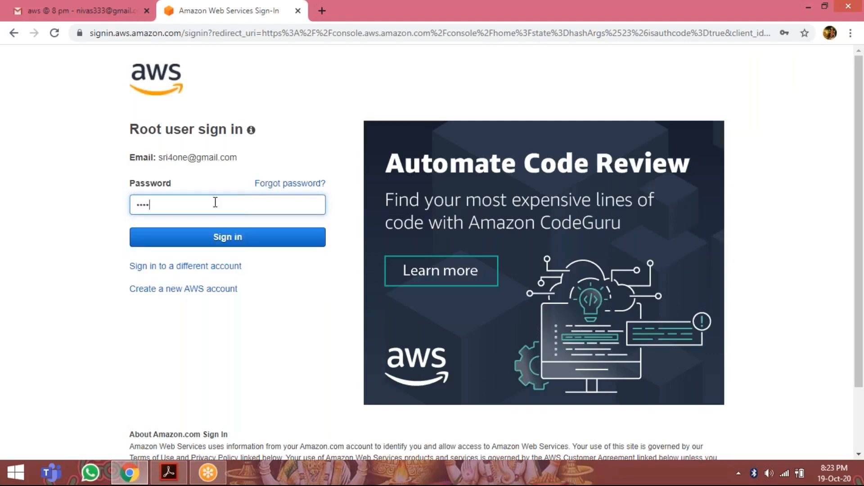
{"action": "key", "text": "BackSpace"}
{"action": "key", "text": "BackSpace"}
{"action": "key", "text": "BackSpace"}
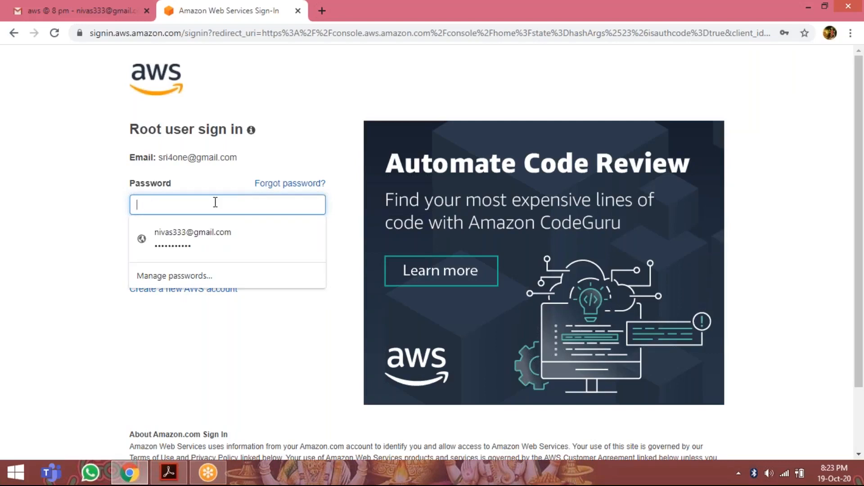
{"action": "type", "text": "•••"}
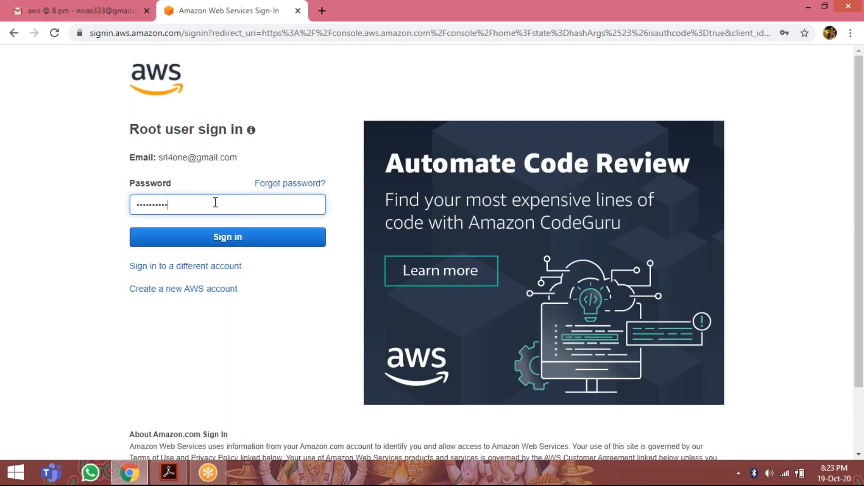
{"action": "key", "text": "Return"}
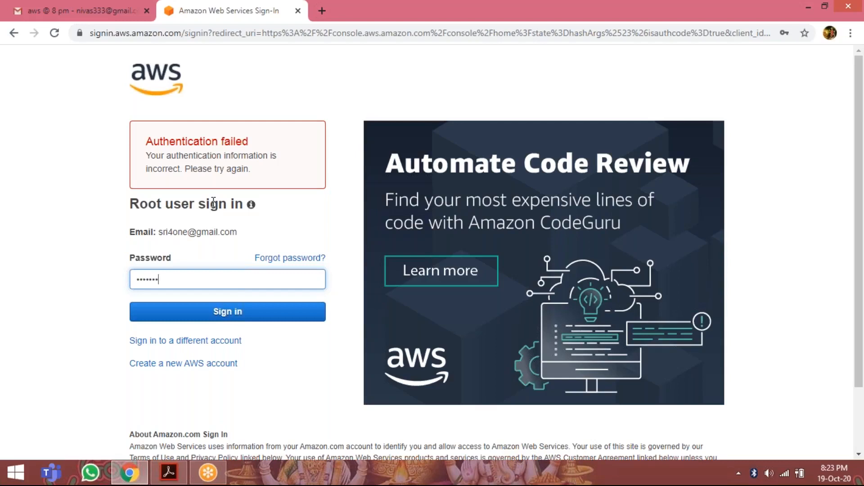
{"action": "left_click", "coordinate": [237, 312]}
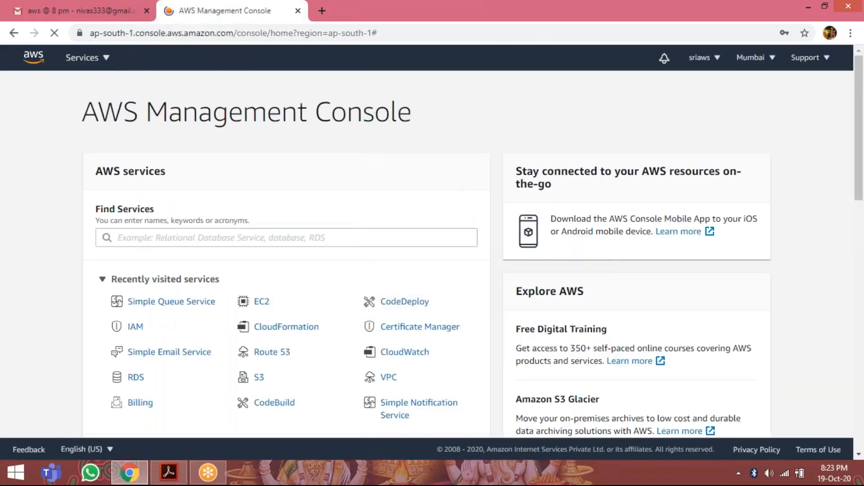
Open the running instances list in the EC2 service and start launching a new instance
{"action": "left_click", "coordinate": [85, 63]}
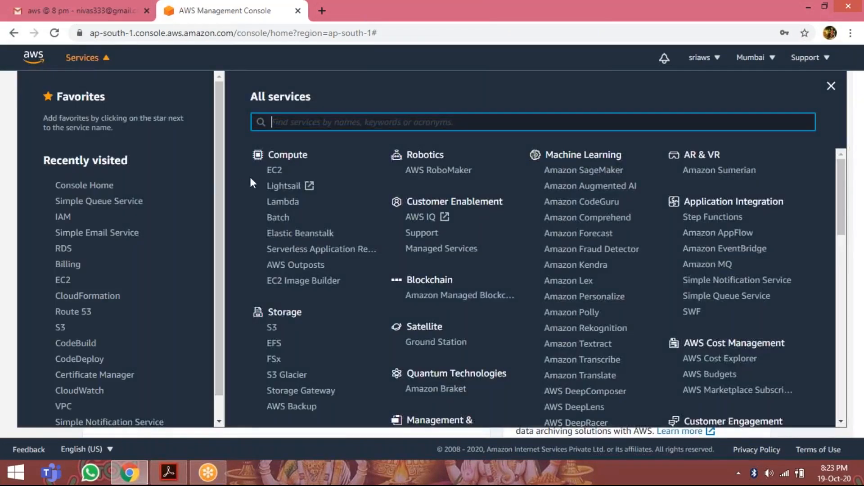
{"action": "left_click", "coordinate": [274, 171]}
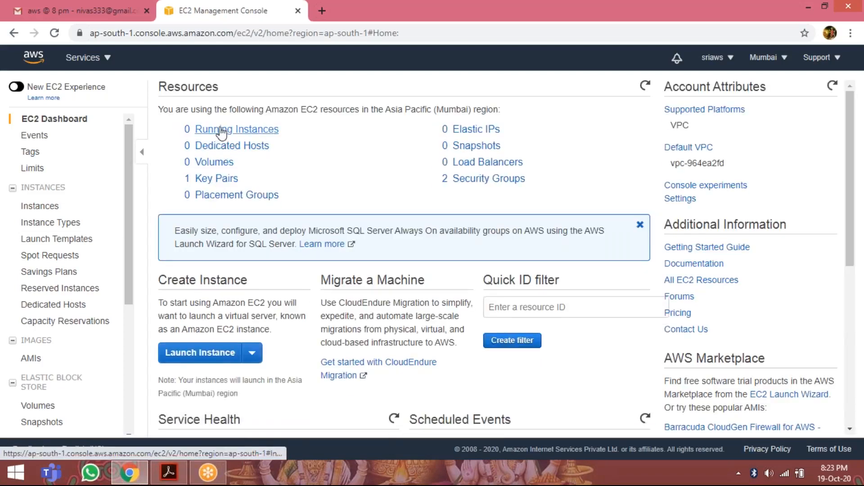
{"action": "left_click", "coordinate": [222, 130]}
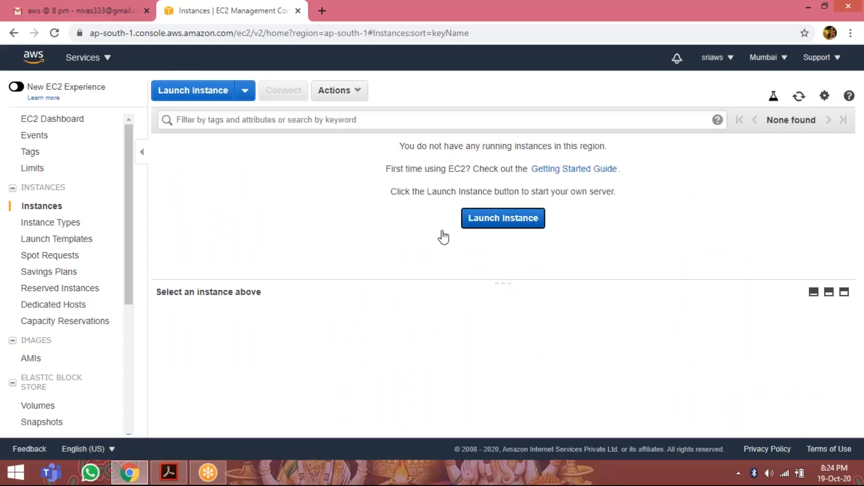
{"action": "left_click", "coordinate": [506, 216]}
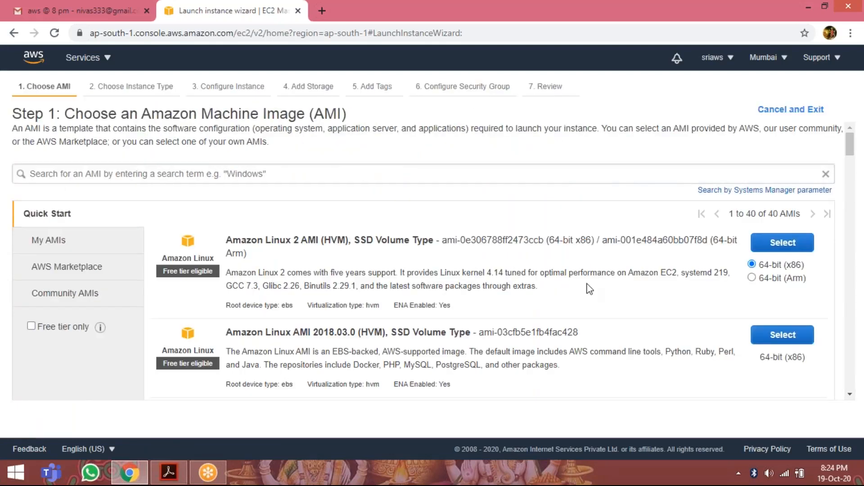
Choose Microsoft Windows Server 2016 Base as the instance's Amazon Machine Image
{"action": "scroll", "coordinate": [574, 270], "scroll_direction": "down", "scroll_amount": 4}
{"action": "scroll", "coordinate": [573, 270], "scroll_direction": "down", "scroll_amount": 20}
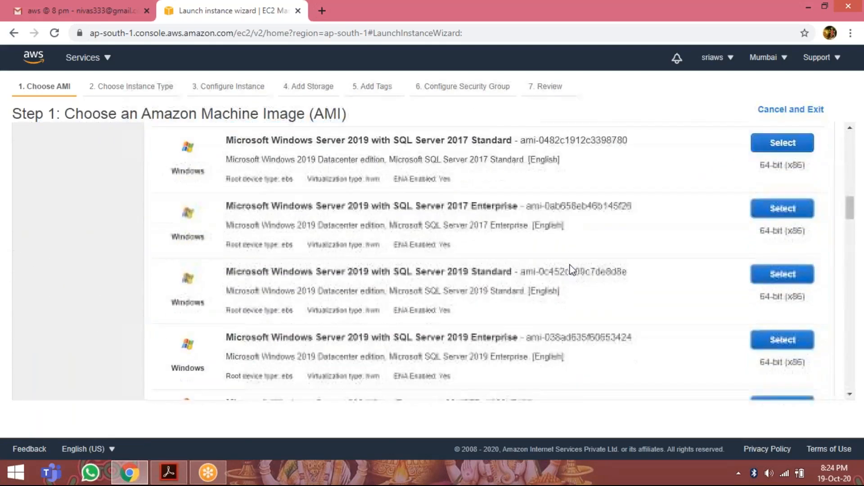
{"action": "scroll", "coordinate": [572, 270], "scroll_direction": "up", "scroll_amount": 3}
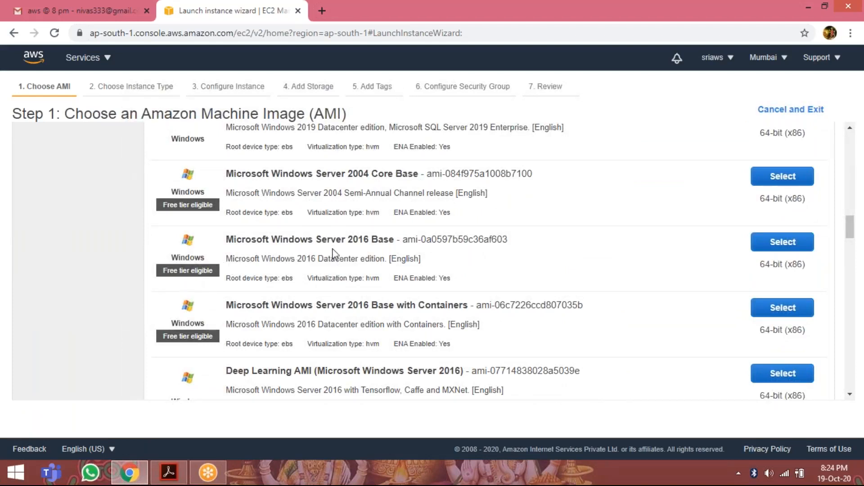
{"action": "left_click", "coordinate": [754, 249]}
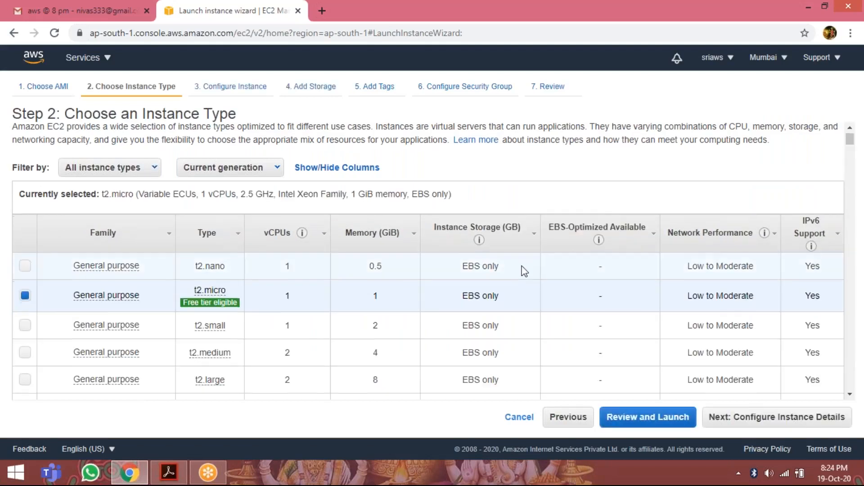
Keep the t2.micro instance type and the default instance details, and continue to the storage settings
{"action": "scroll", "coordinate": [524, 271], "scroll_direction": "down", "scroll_amount": 4}
{"action": "scroll", "coordinate": [829, 356], "scroll_direction": "down", "scroll_amount": 4}
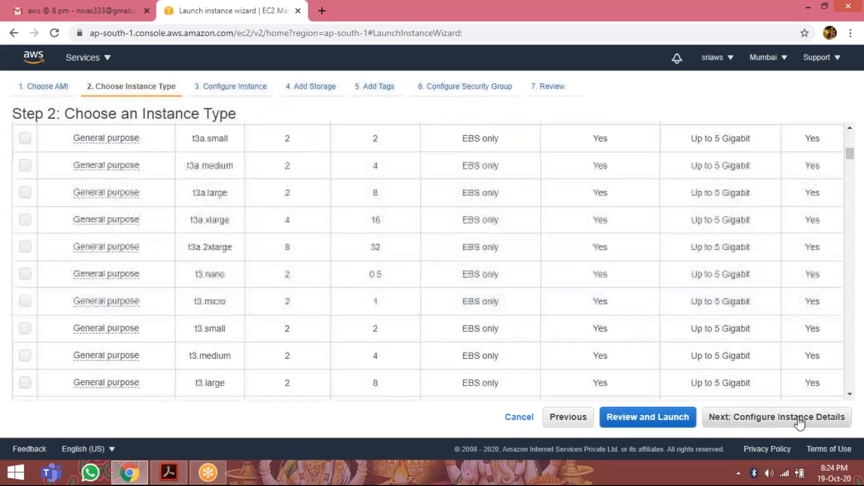
{"action": "left_click", "coordinate": [799, 424]}
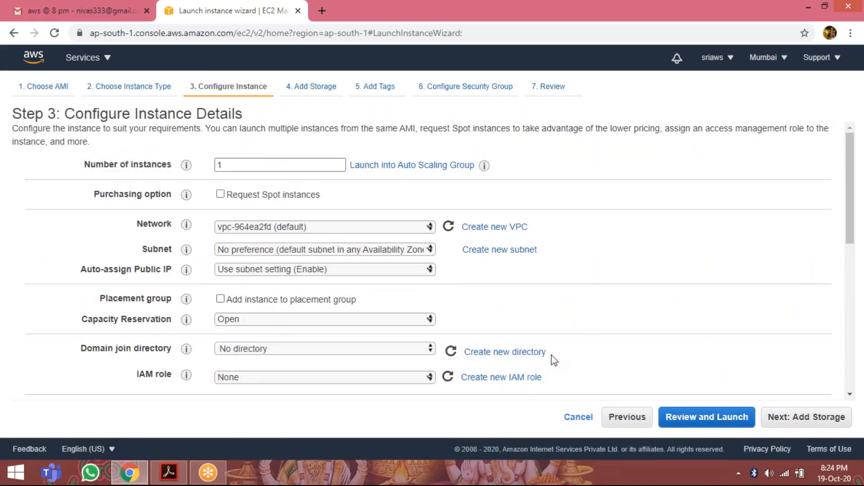
{"action": "scroll", "coordinate": [543, 340], "scroll_direction": "down", "scroll_amount": 4}
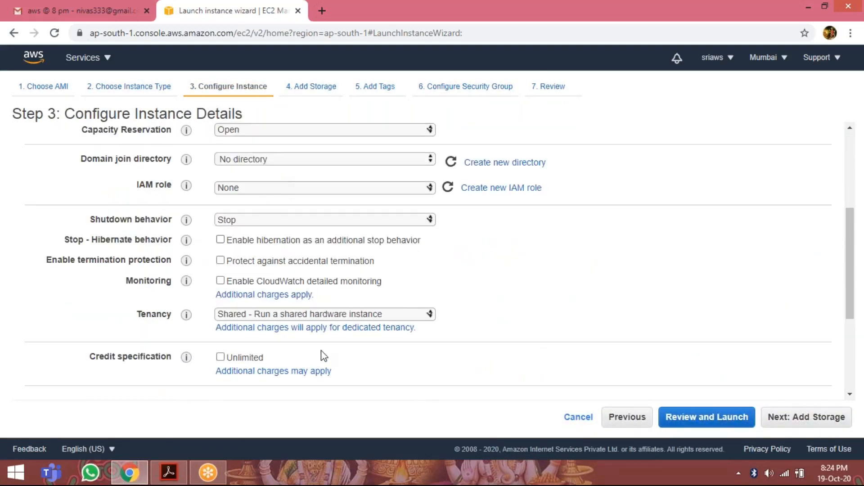
{"action": "scroll", "coordinate": [592, 328], "scroll_direction": "down", "scroll_amount": 3}
{"action": "left_click", "coordinate": [792, 417]}
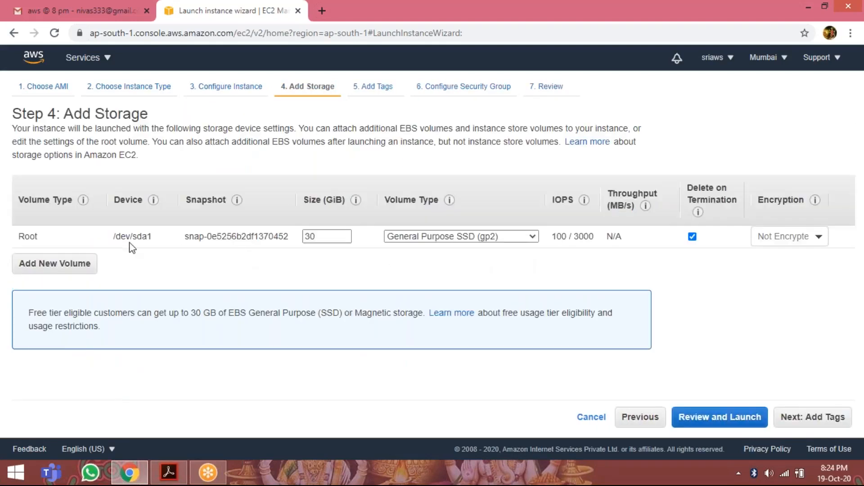
Add four 8 GiB General Purpose SSD (gp2) EBS volumes in addition to the root volume
{"action": "left_click", "coordinate": [34, 270]}
{"action": "left_click", "coordinate": [65, 287]}
{"action": "left_click", "coordinate": [63, 315]}
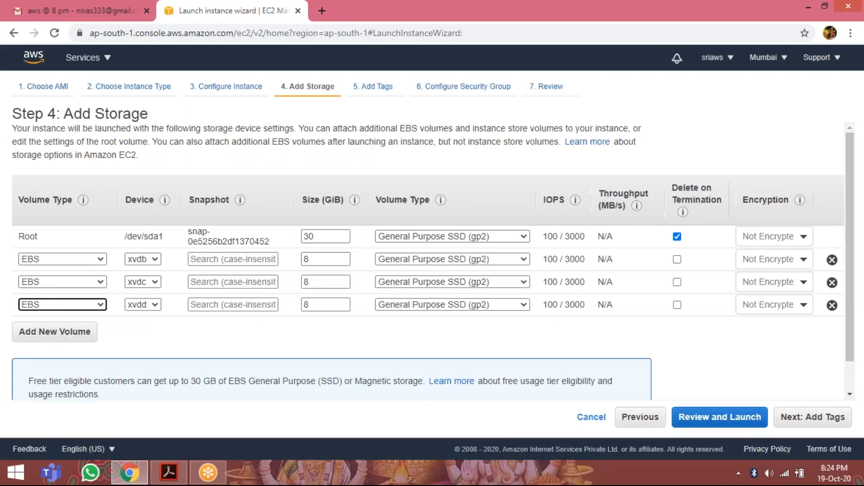
{"action": "left_click", "coordinate": [74, 329]}
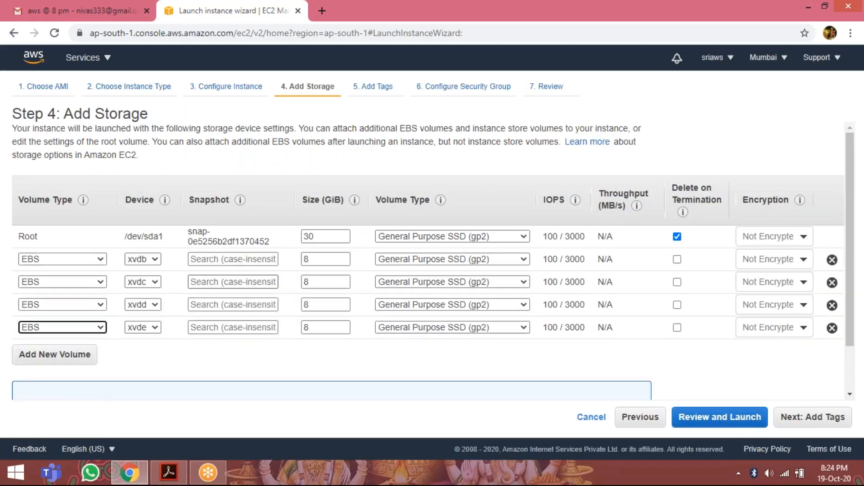
Look through the available storage volume types for the first additional EBS volume (xvdb) without changing it
{"action": "left_click", "coordinate": [524, 260]}
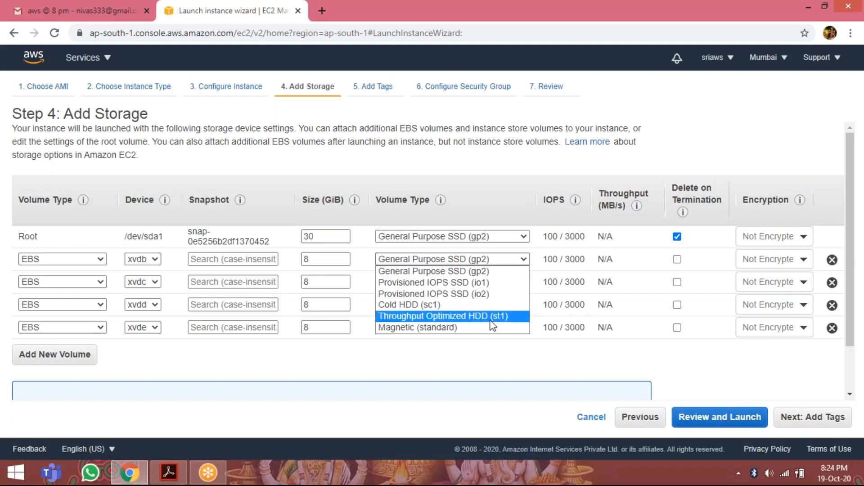
{"action": "left_click", "coordinate": [415, 393]}
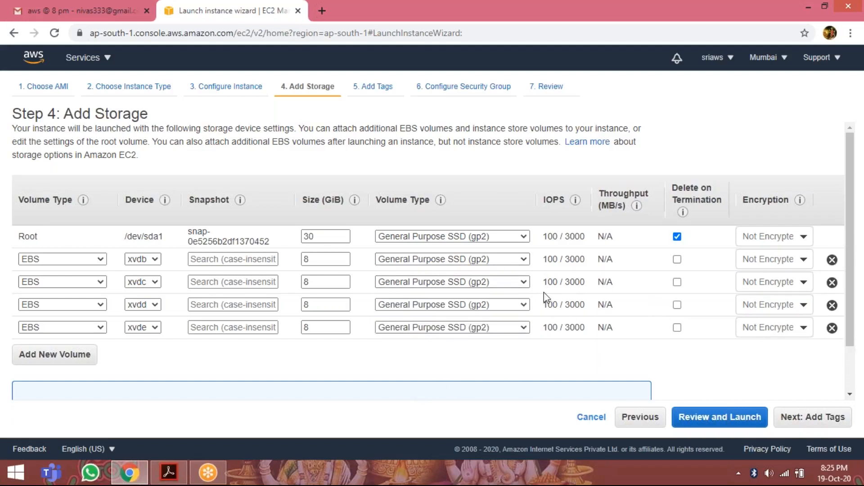
{"action": "left_click", "coordinate": [440, 262]}
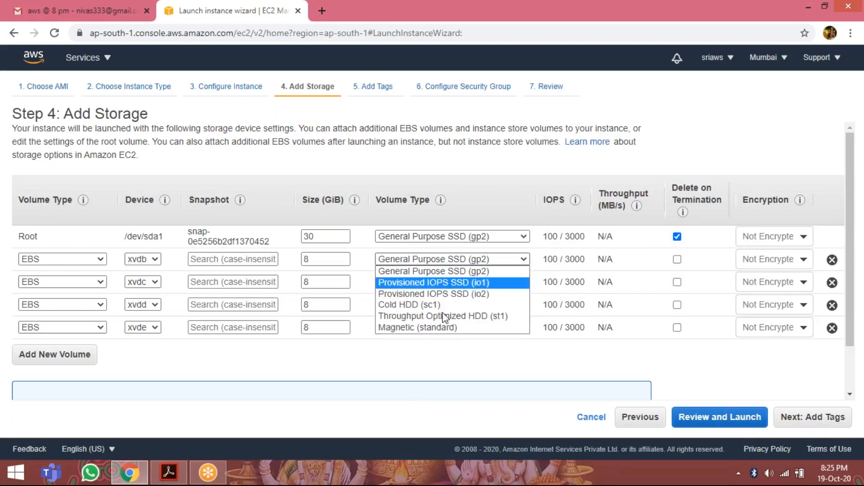
{"action": "left_click", "coordinate": [440, 360]}
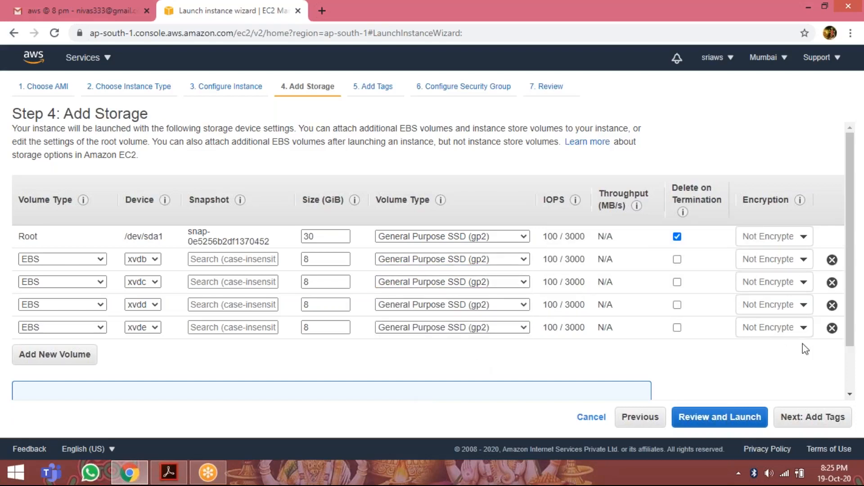
Remove all four additional EBS volumes so only the root volume is left, and continue to the tag settings
{"action": "left_click", "coordinate": [832, 328]}
{"action": "left_click", "coordinate": [833, 305]}
{"action": "left_click", "coordinate": [833, 282]}
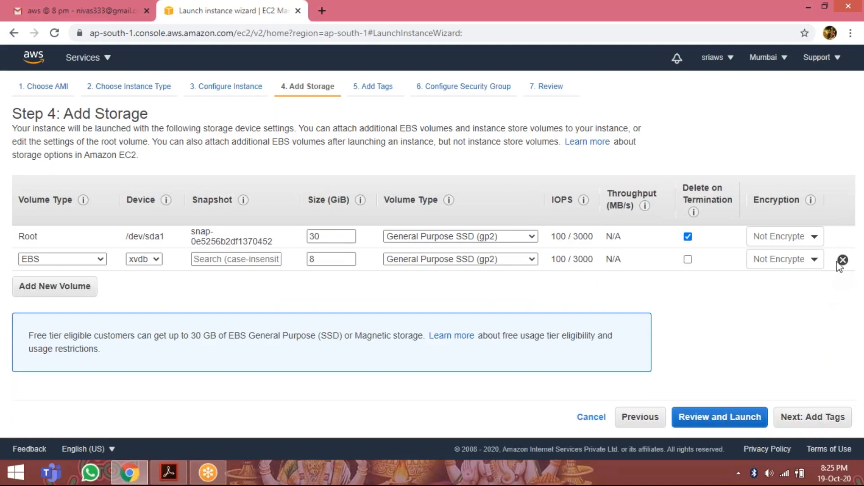
{"action": "left_click", "coordinate": [842, 260]}
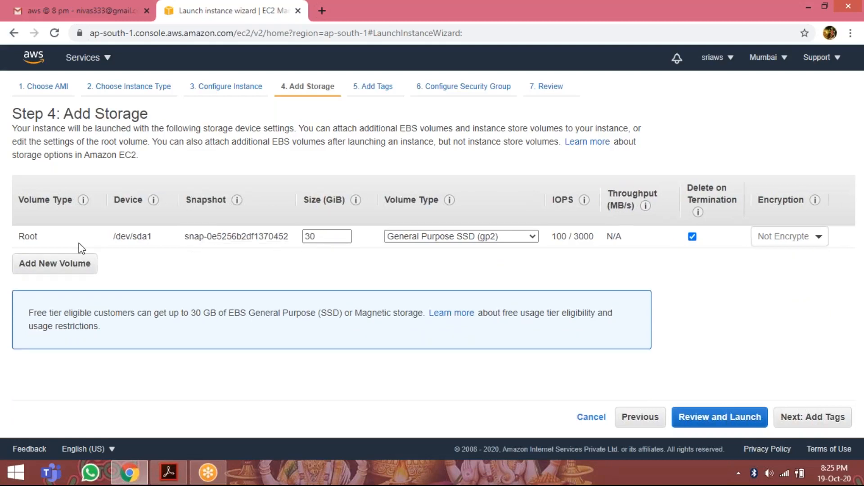
{"action": "left_click", "coordinate": [815, 423]}
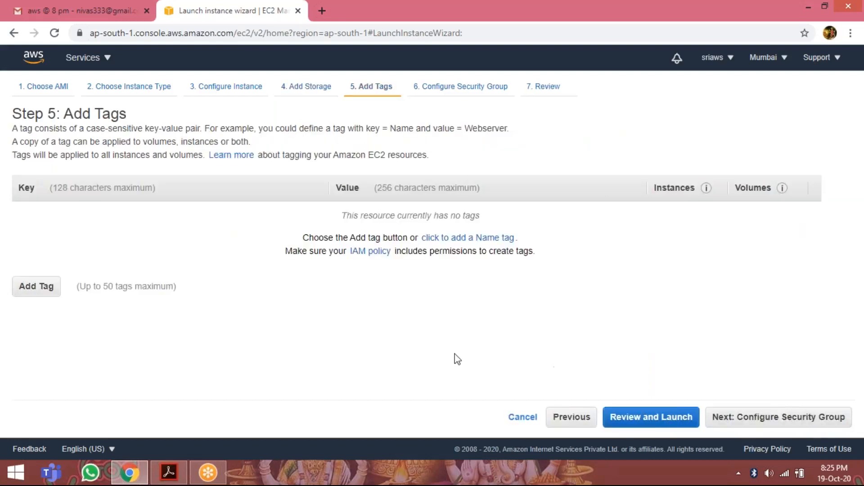
Add a tag with the key Name and the value winserver, and continue to the security group settings
{"action": "left_click", "coordinate": [38, 286]}
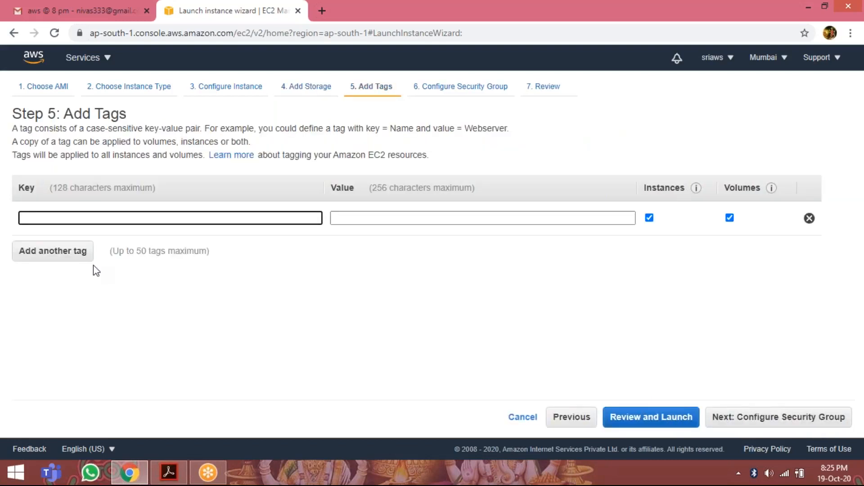
{"action": "type", "text": "Nm"}
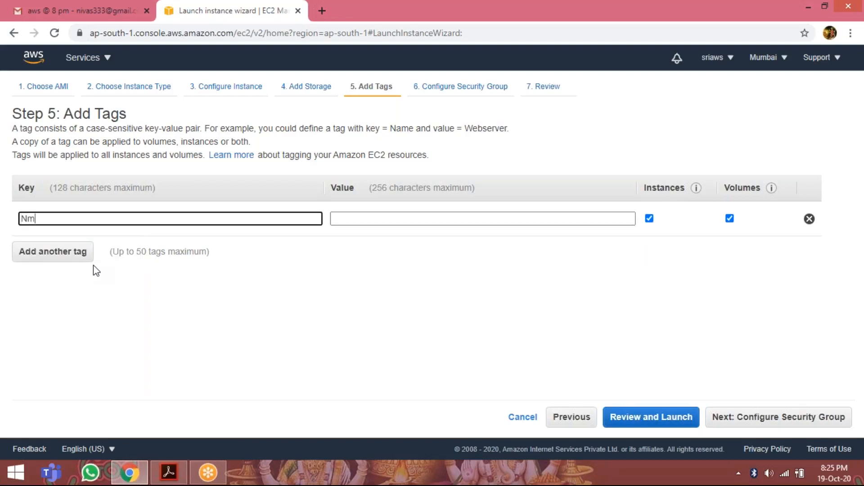
{"action": "key", "text": "BackSpace"}
{"action": "type", "text": "ame"}
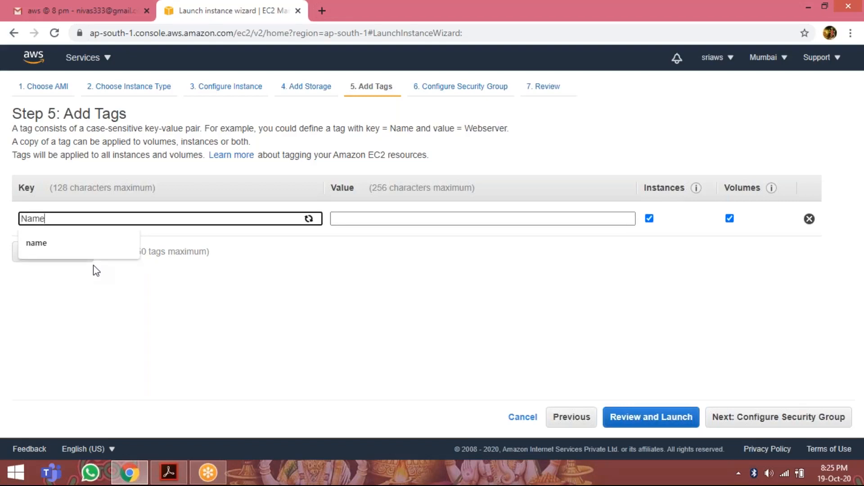
{"action": "key", "text": "Tab"}
{"action": "type", "text": "winserver"}
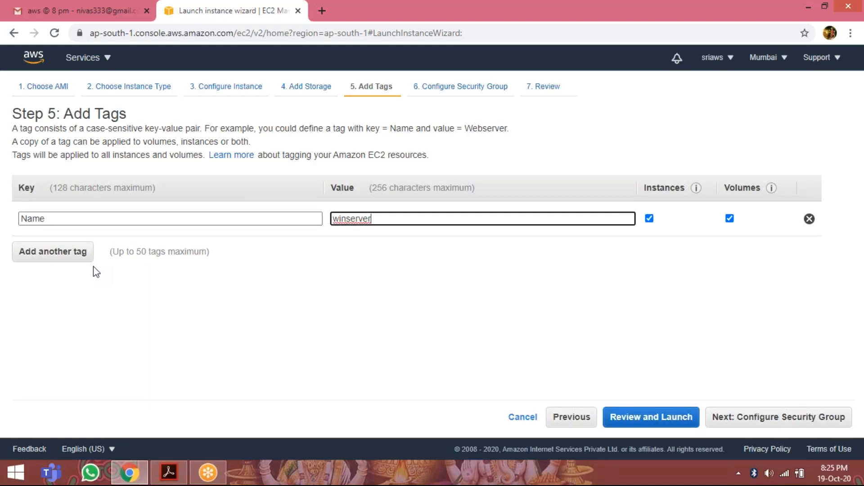
{"action": "left_click", "coordinate": [791, 421]}
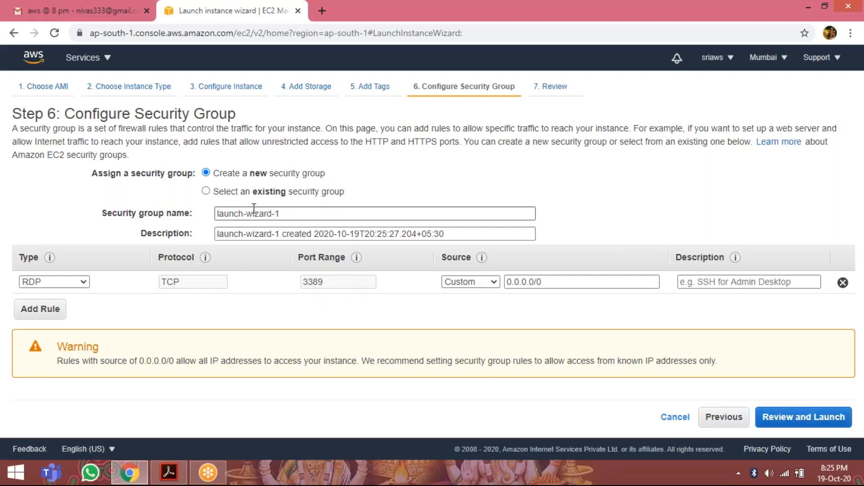
Keep creating a new security group, name it winsg with the default RDP rule, and continue to the launch review
{"action": "left_click", "coordinate": [206, 191]}
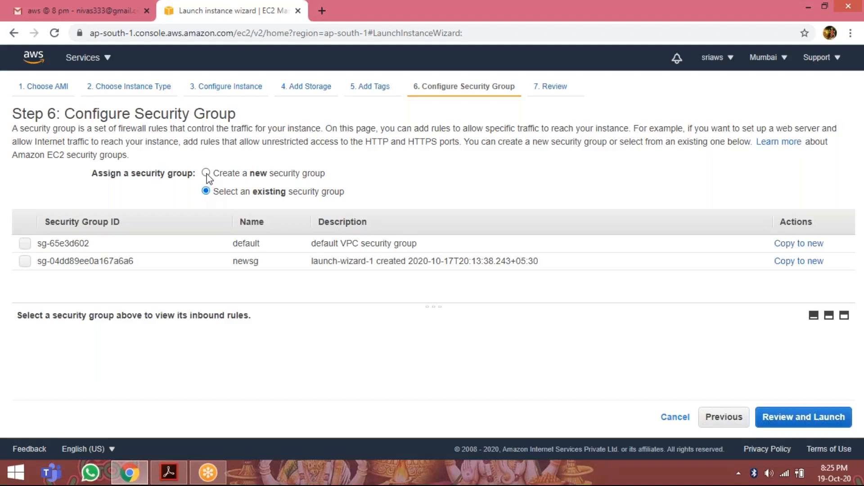
{"action": "left_click", "coordinate": [206, 173]}
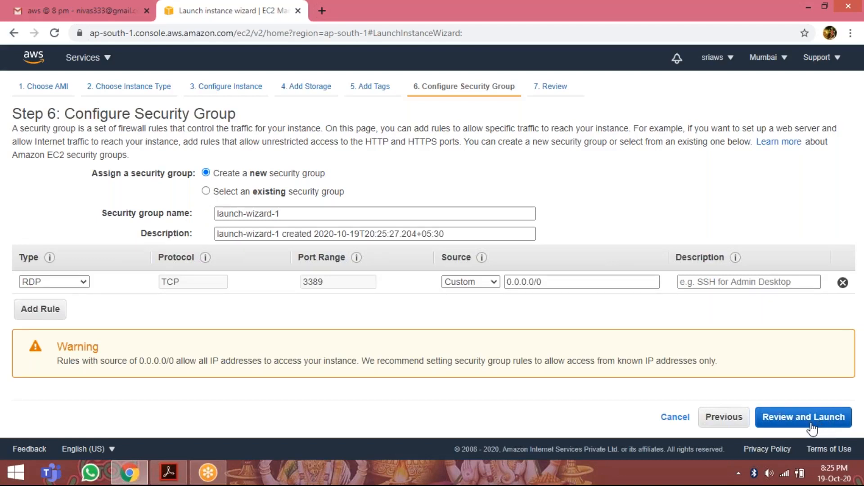
{"action": "left_click_drag", "start_coordinate": [347, 213], "coordinate": [151, 186]}
{"action": "type", "text": "winsg"}
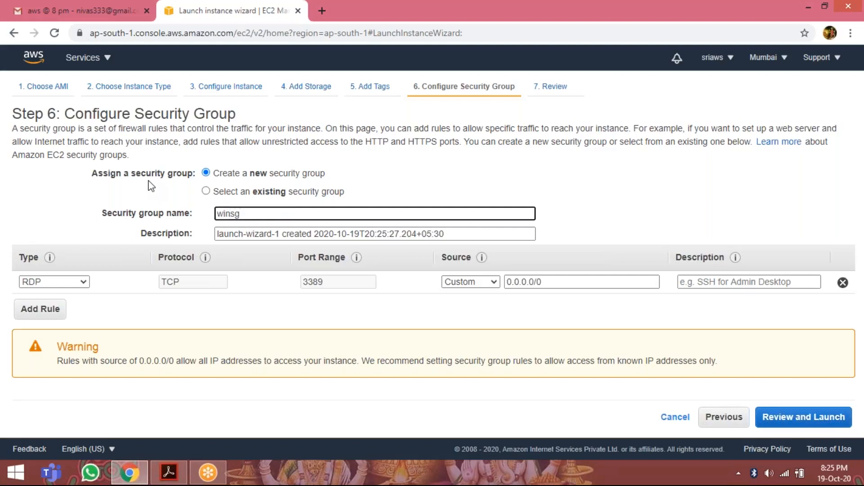
{"action": "left_click", "coordinate": [793, 422]}
Start the launch, create a new key pair named dswinkey and download its private key file
{"action": "scroll", "coordinate": [791, 359], "scroll_direction": "down", "scroll_amount": 5}
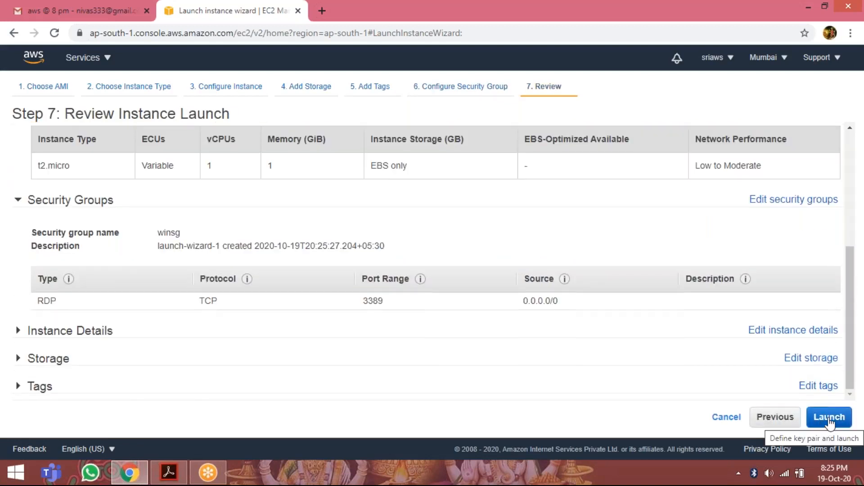
{"action": "left_click", "coordinate": [828, 419]}
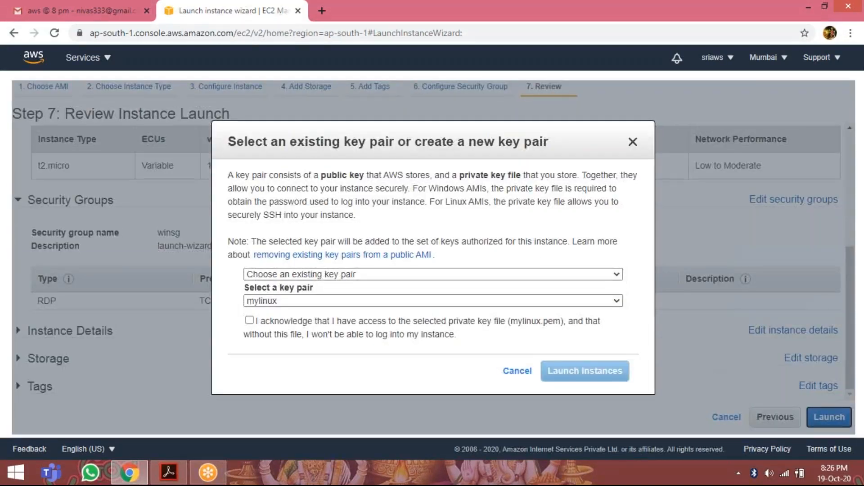
{"action": "left_click", "coordinate": [261, 300]}
{"action": "left_click", "coordinate": [261, 304]}
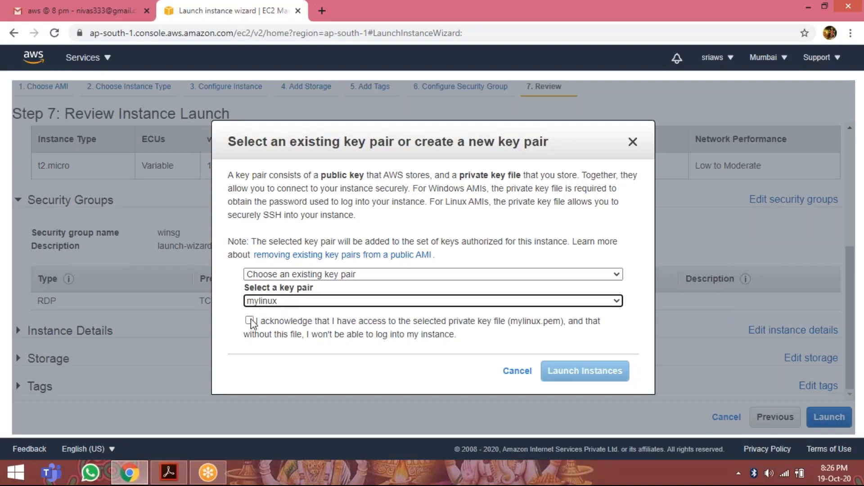
{"action": "left_click", "coordinate": [297, 274]}
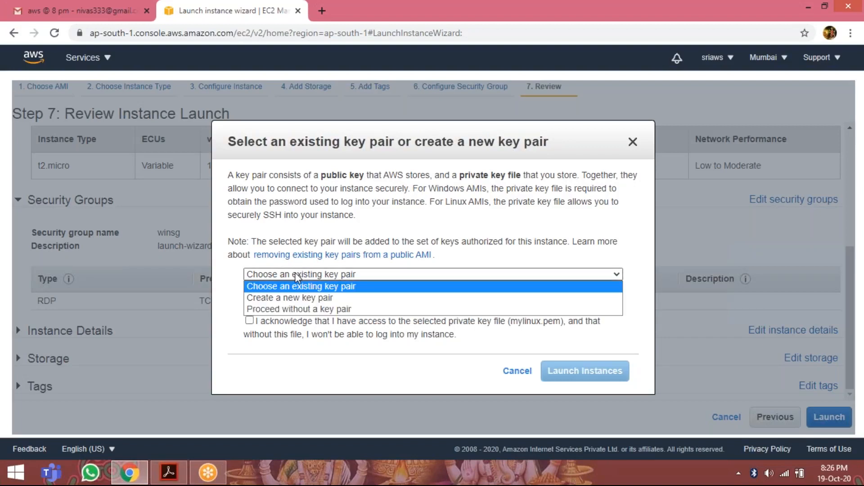
{"action": "left_click", "coordinate": [300, 298]}
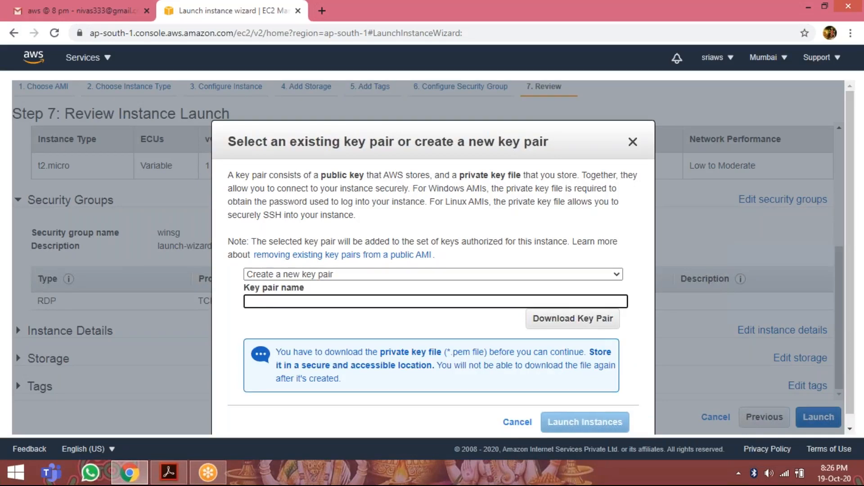
{"action": "type", "text": "dswin"}
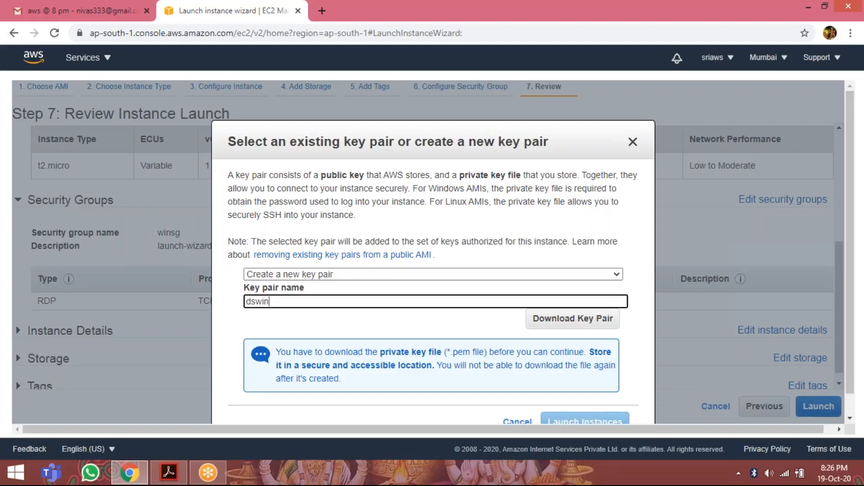
{"action": "type", "text": "key"}
{"action": "left_click", "coordinate": [562, 323]}
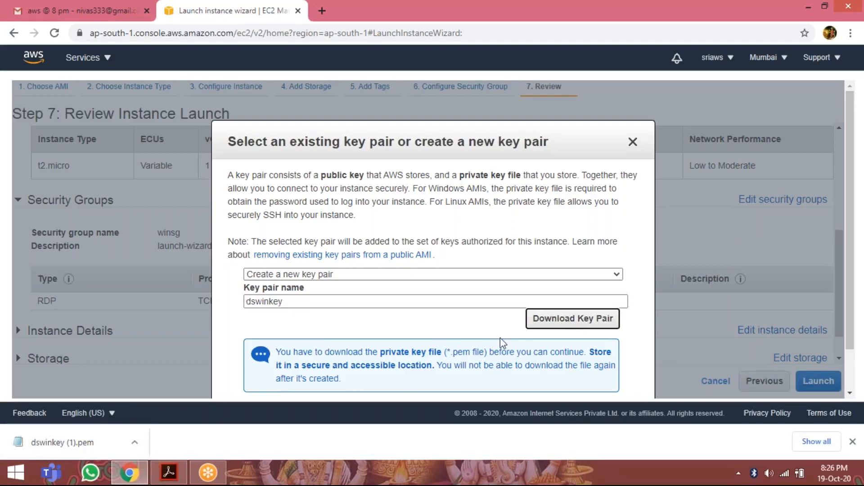
Choose the existing dswinkey key pair, acknowledge access to the private key file and launch the instance
{"action": "left_click", "coordinate": [451, 276]}
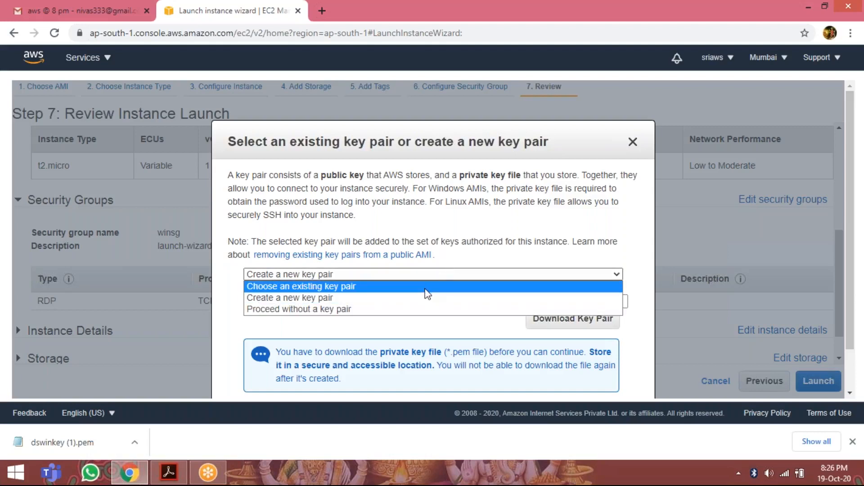
{"action": "left_click", "coordinate": [425, 288]}
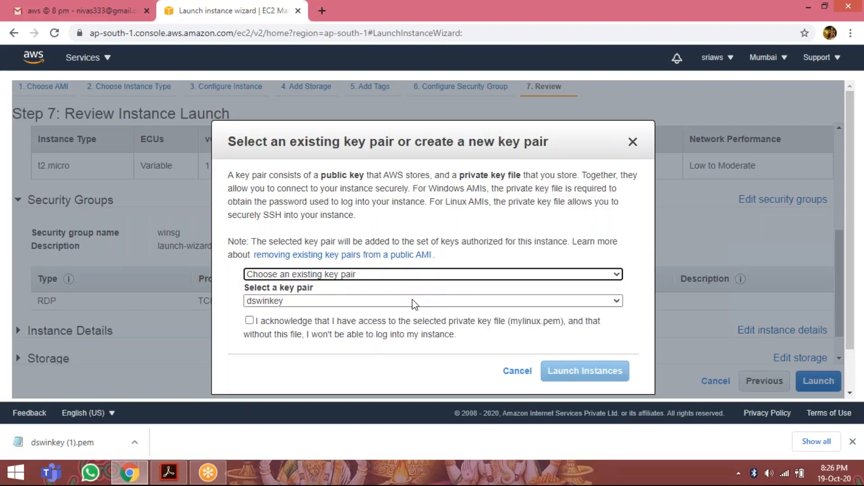
{"action": "left_click", "coordinate": [250, 321]}
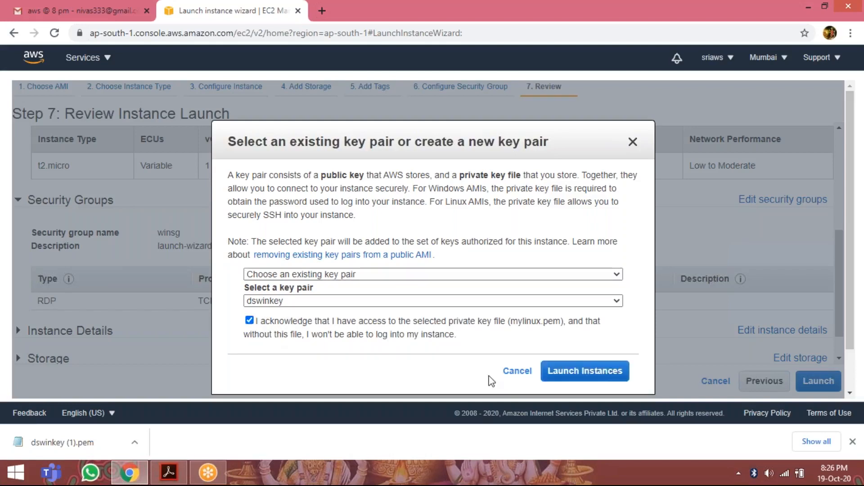
{"action": "left_click", "coordinate": [569, 372]}
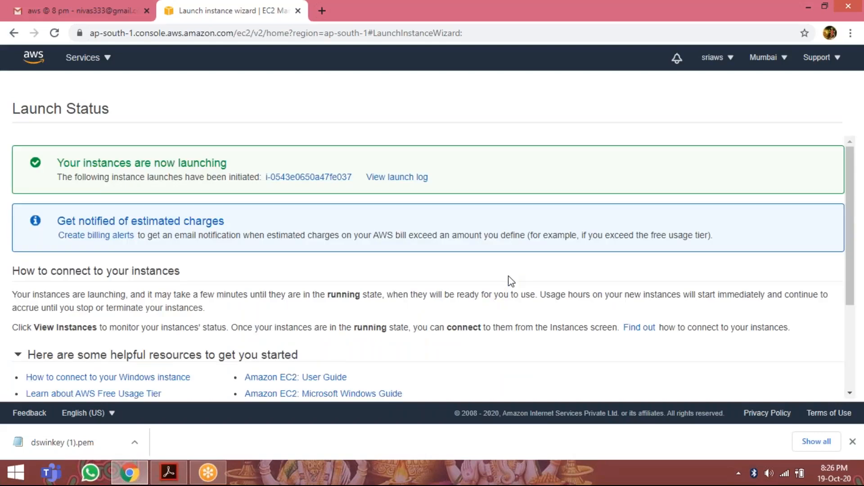
View the launched instances and download the remote desktop file for connecting to the winserver instance
{"action": "scroll", "coordinate": [611, 220], "scroll_direction": "down", "scroll_amount": 3}
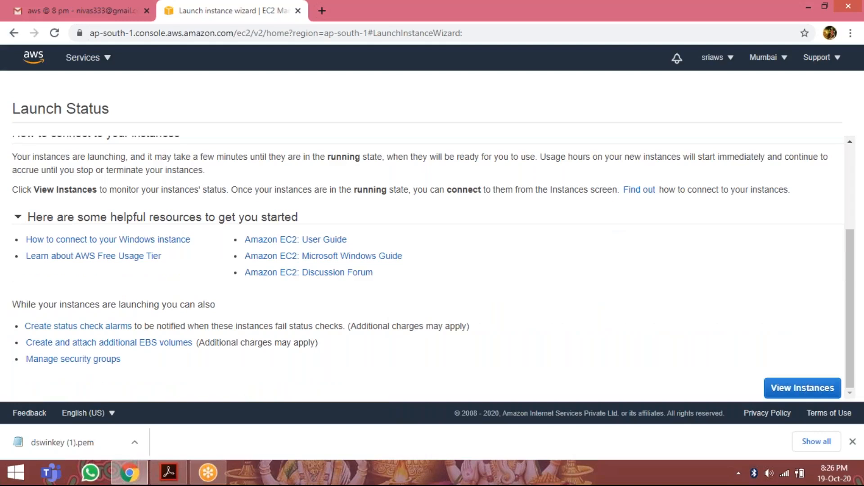
{"action": "left_click", "coordinate": [791, 390]}
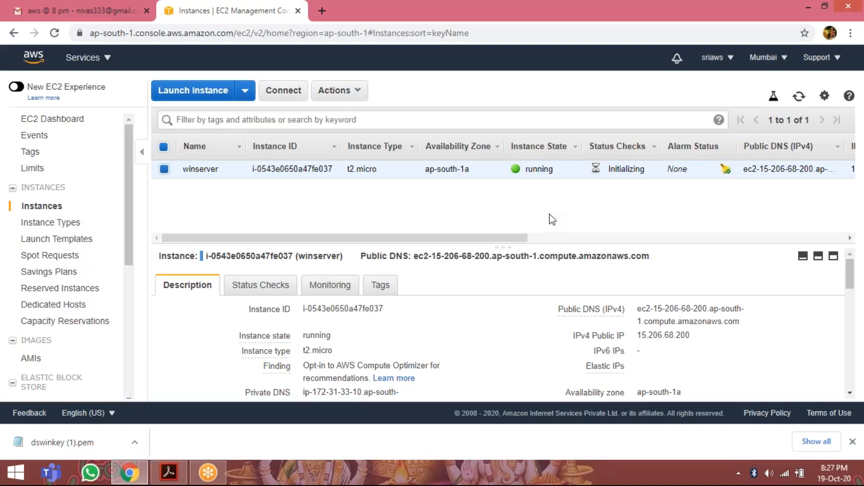
{"action": "left_click", "coordinate": [283, 94]}
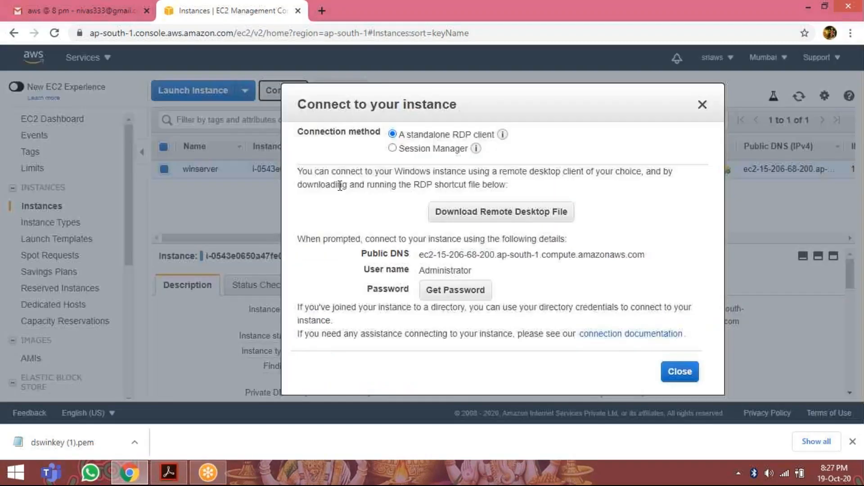
{"action": "left_click", "coordinate": [496, 219]}
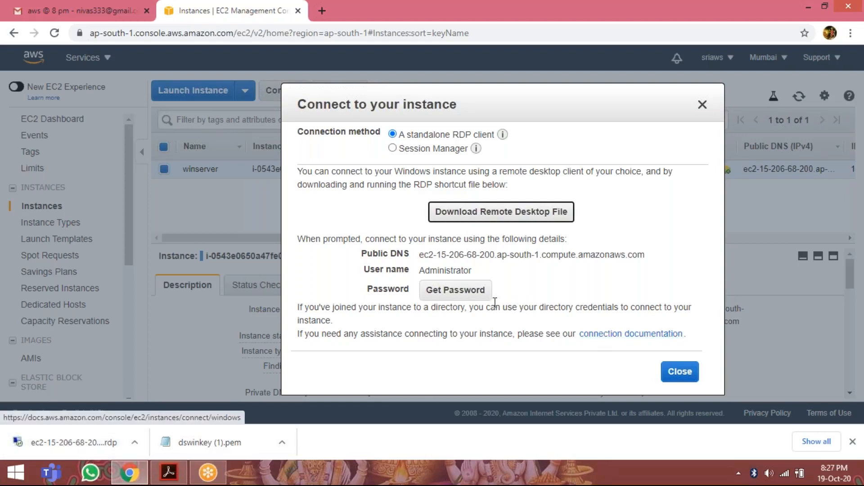
Request the auto-generated Windows password for the winserver instance, retrying the retrieval as needed
{"action": "left_click", "coordinate": [466, 295]}
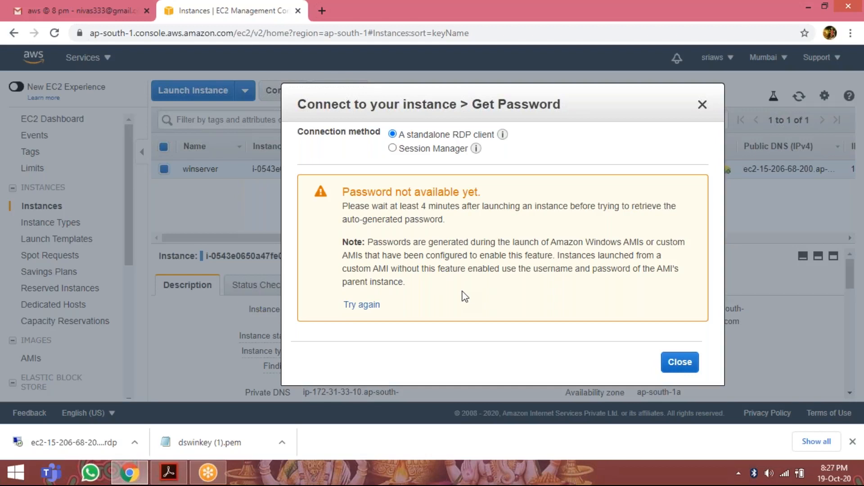
{"action": "left_click", "coordinate": [362, 307]}
{"action": "left_click", "coordinate": [364, 305]}
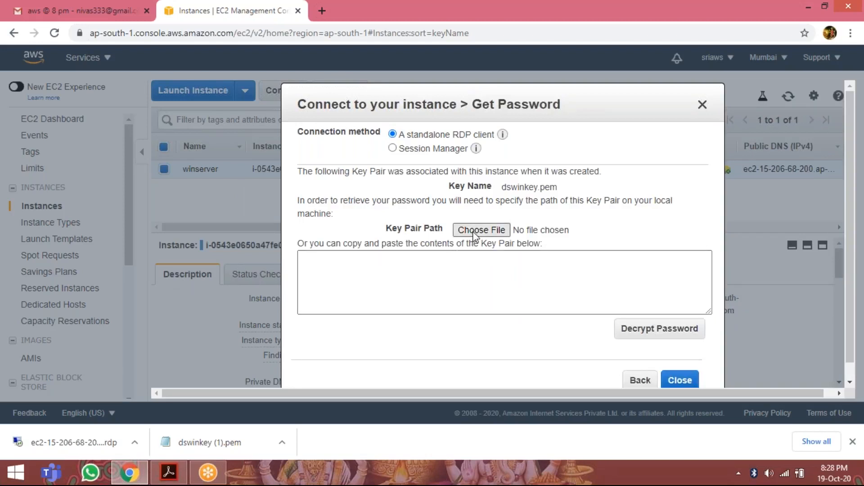
Decrypt the winserver Windows password using the dswinkey (1) key file from Downloads and copy the decrypted password
{"action": "left_click", "coordinate": [473, 232]}
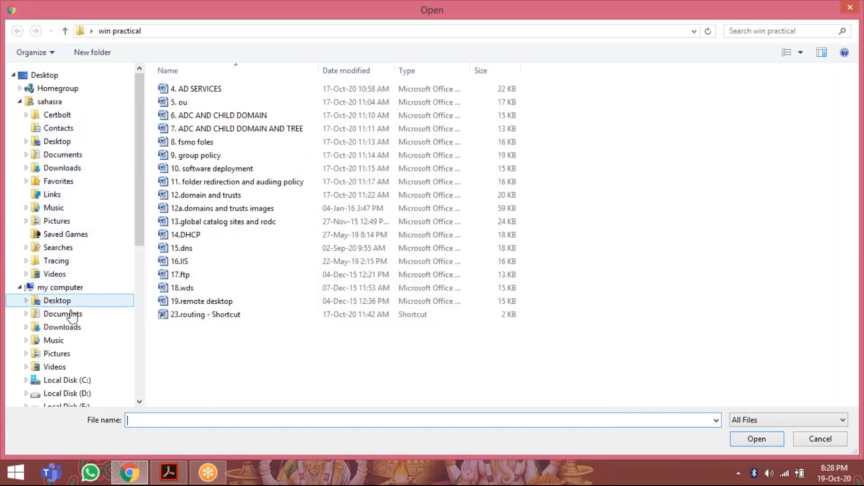
{"action": "left_click", "coordinate": [62, 327]}
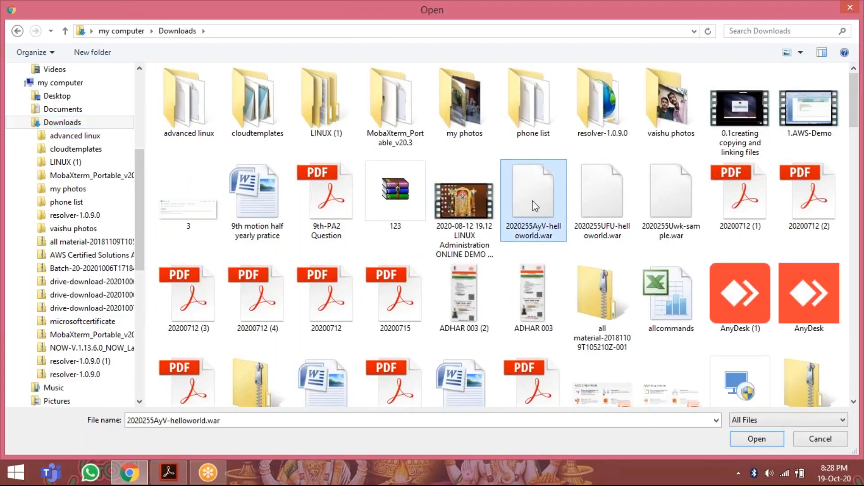
{"action": "key", "text": "d"}
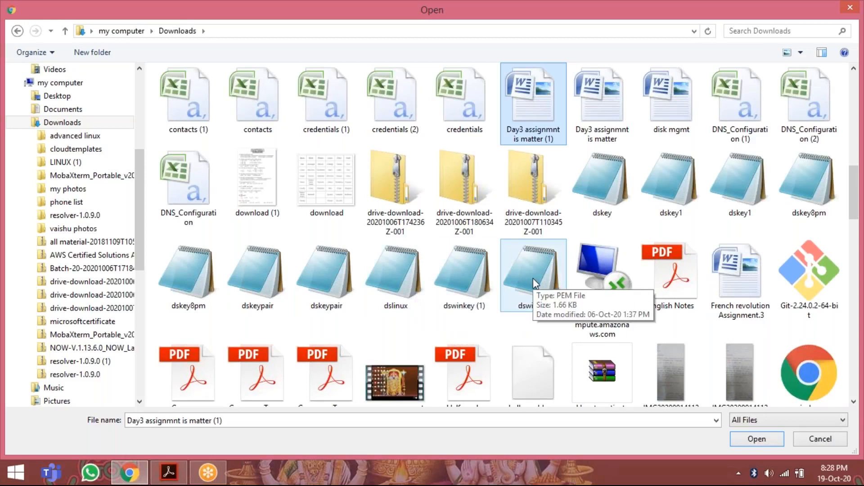
{"action": "left_click", "coordinate": [469, 277]}
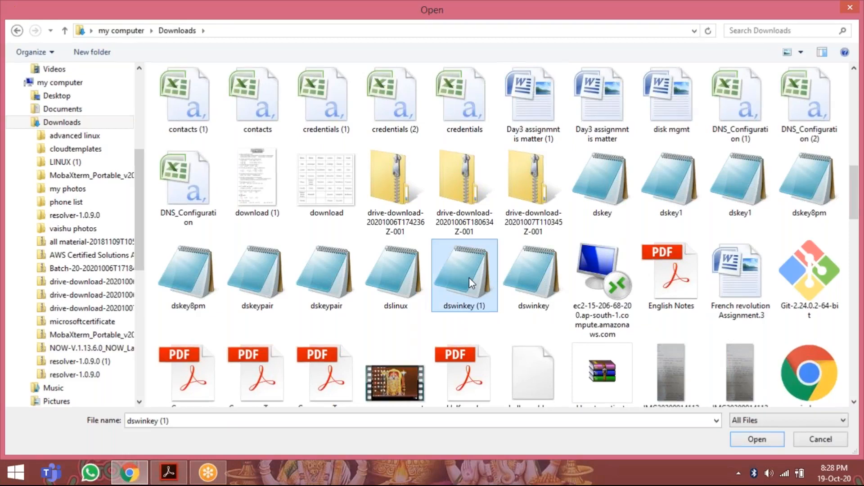
{"action": "double_click", "coordinate": [469, 277]}
{"action": "left_click", "coordinate": [634, 335]}
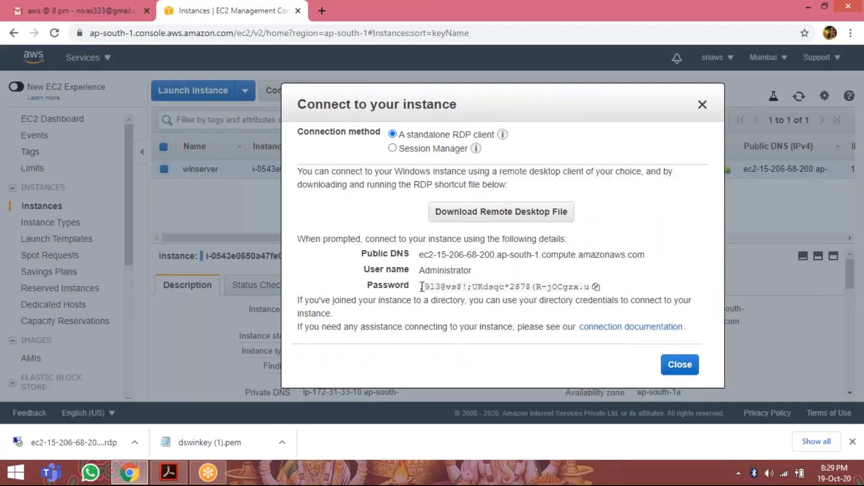
{"action": "left_click", "coordinate": [596, 287]}
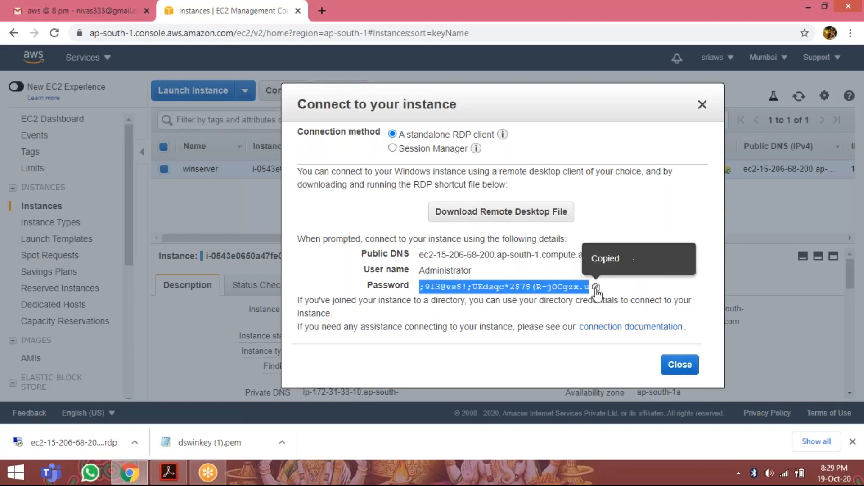
{"action": "left_click", "coordinate": [673, 367]}
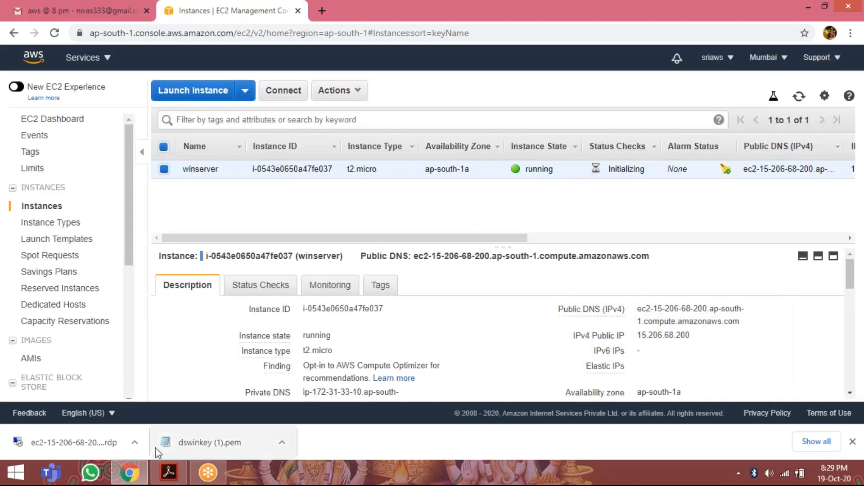
Open the downloaded remote desktop file and connect to winserver as Administrator, pasting the account password and accepting the connection
{"action": "left_click", "coordinate": [75, 442]}
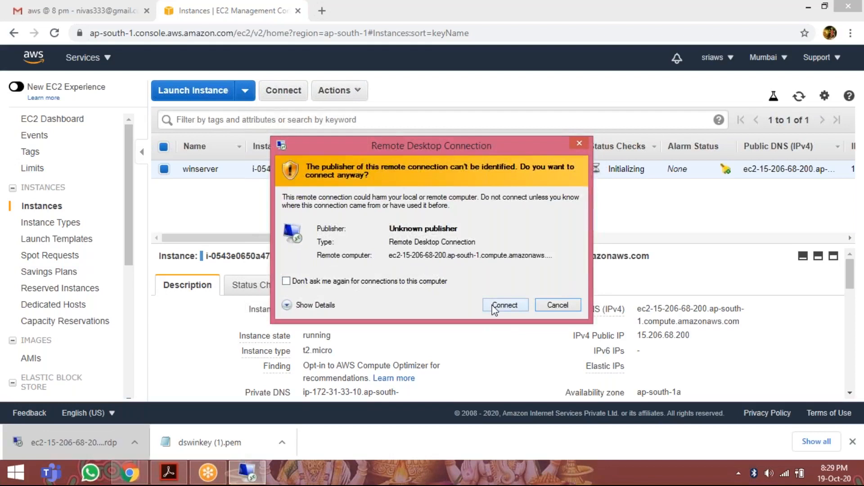
{"action": "left_click", "coordinate": [493, 305]}
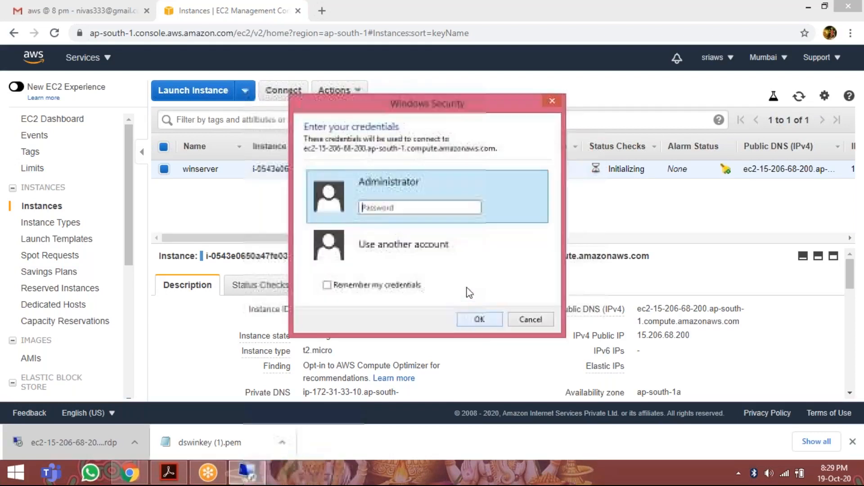
{"action": "right_click", "coordinate": [395, 206]}
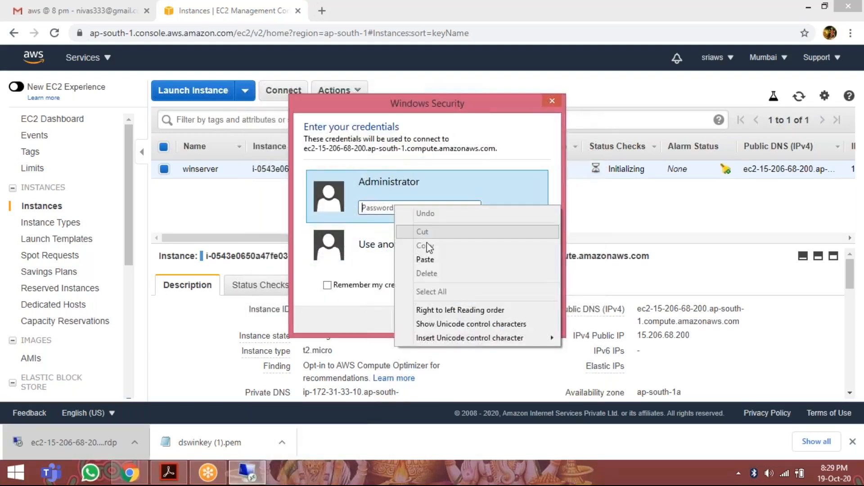
{"action": "left_click", "coordinate": [436, 258]}
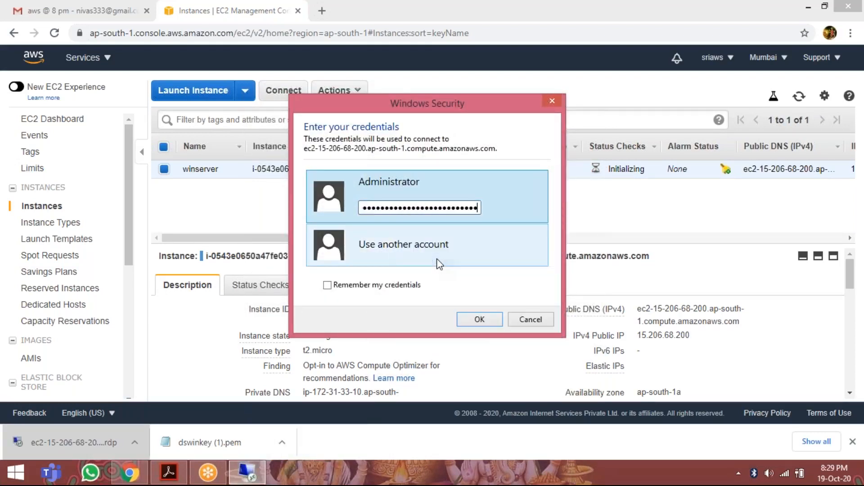
{"action": "left_click", "coordinate": [479, 318]}
{"action": "left_click", "coordinate": [466, 339]}
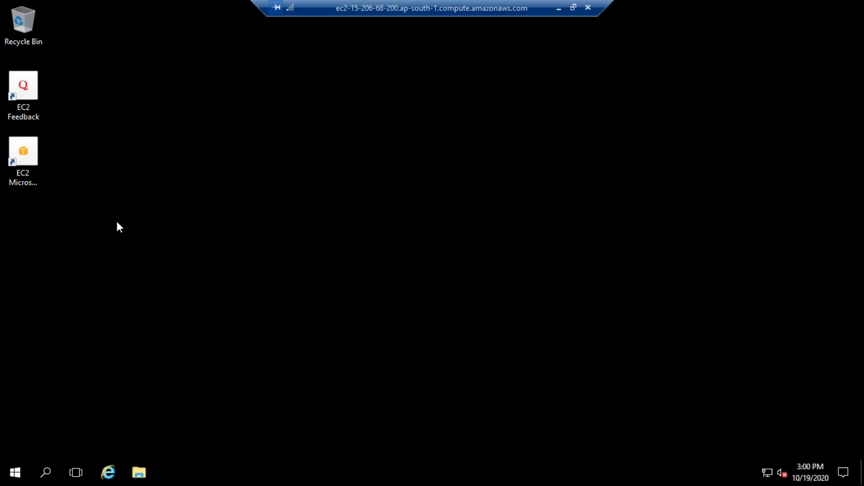
Examine the remote server's local drives under This PC in File Explorer, close it and minimize the remote session
{"action": "left_click", "coordinate": [139, 473]}
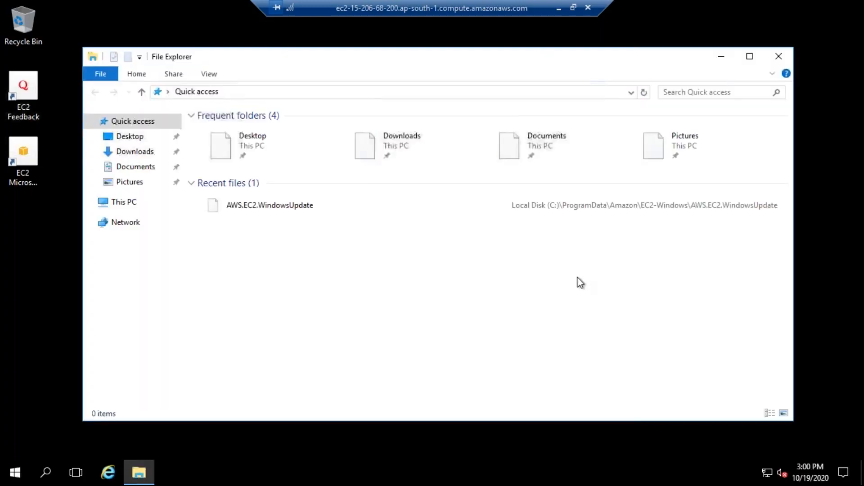
{"action": "left_click", "coordinate": [821, 277]}
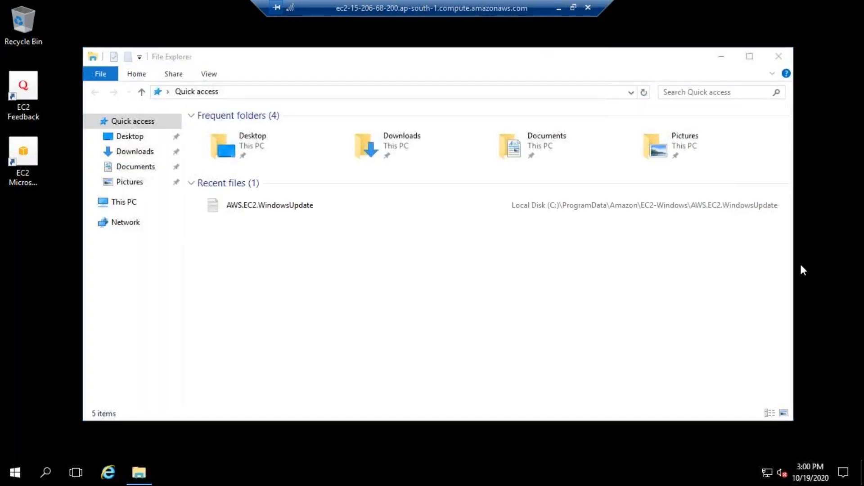
{"action": "left_click", "coordinate": [119, 203]}
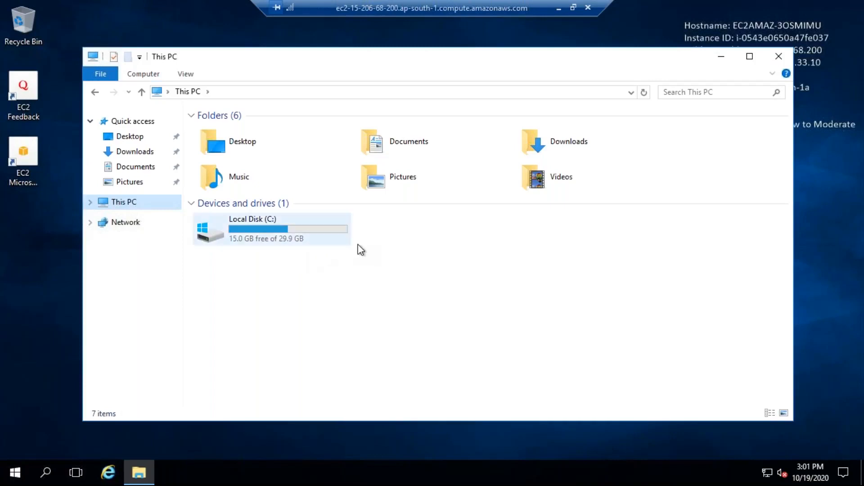
{"action": "left_click", "coordinate": [777, 58]}
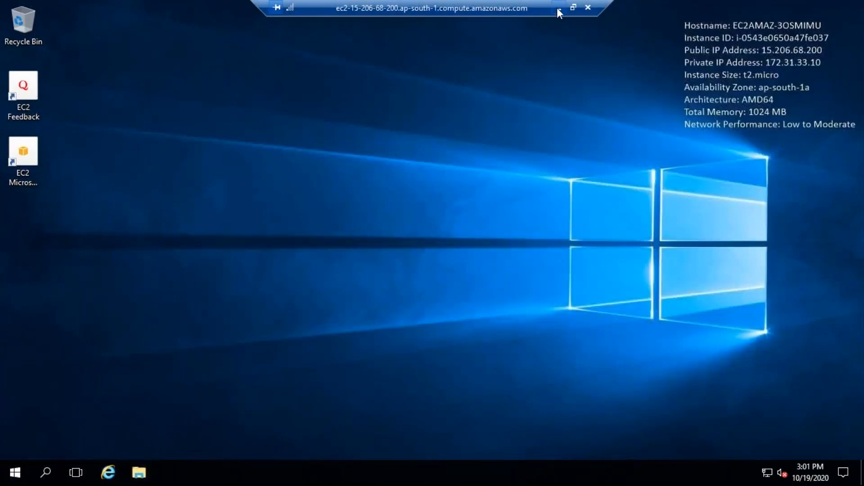
{"action": "left_click", "coordinate": [559, 8]}
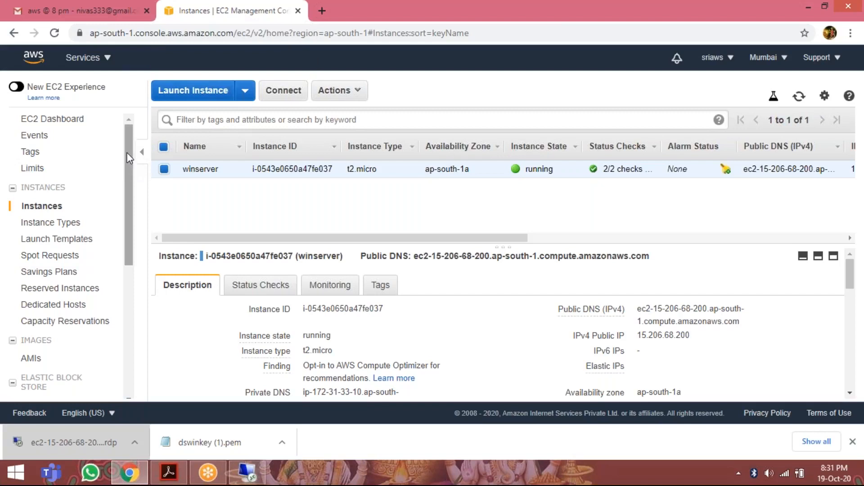
Open the Elastic Block Store volumes list and examine the attributes of the winserver volume
{"action": "scroll", "coordinate": [129, 168], "scroll_direction": "down", "scroll_amount": 2}
{"action": "left_click_drag", "start_coordinate": [128, 165], "coordinate": [128, 254]}
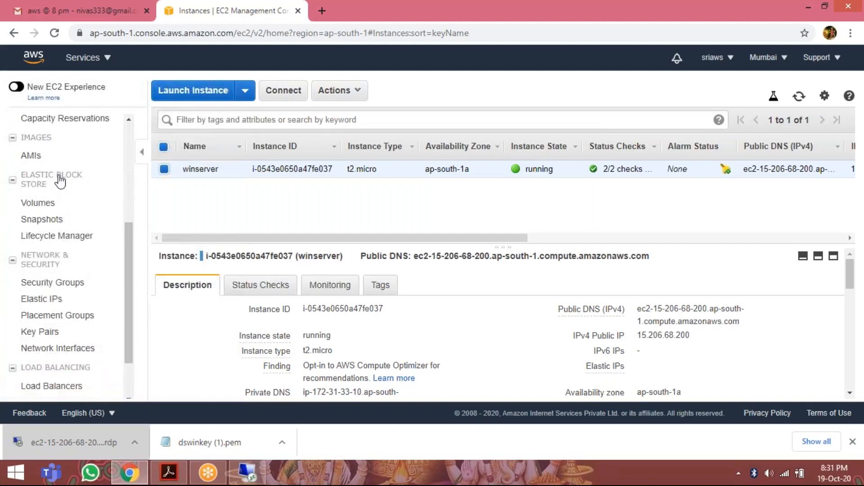
{"action": "left_click", "coordinate": [44, 205]}
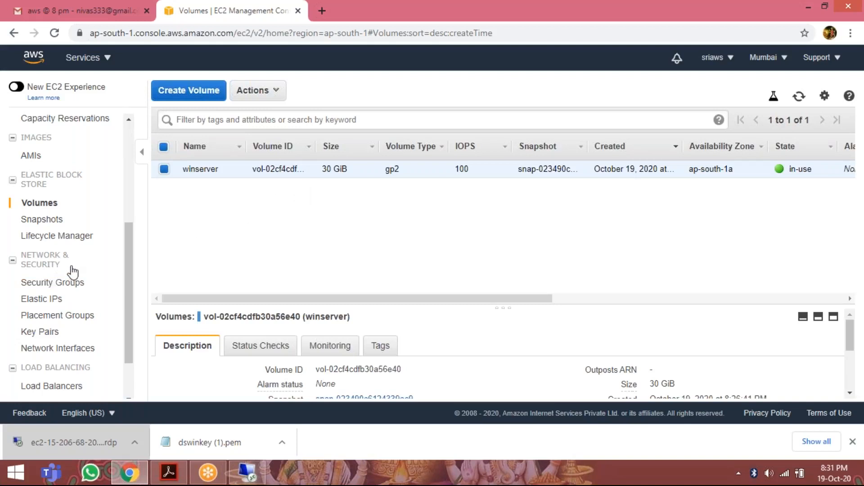
{"action": "left_click", "coordinate": [51, 208]}
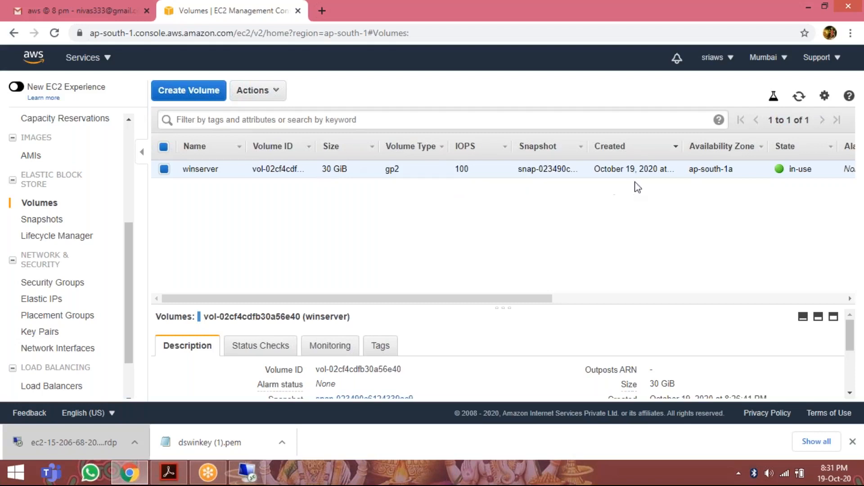
{"action": "left_click_drag", "start_coordinate": [481, 297], "coordinate": [737, 302]}
{"action": "left_click_drag", "start_coordinate": [749, 301], "coordinate": [816, 301]}
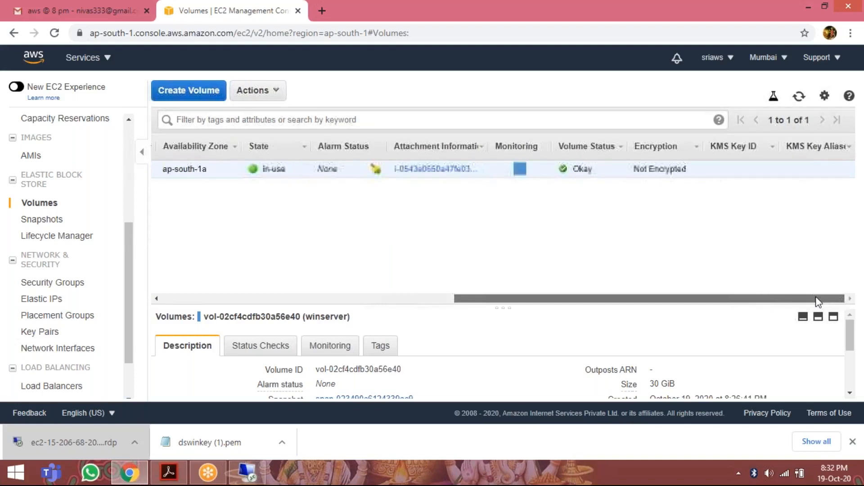
{"action": "left_click_drag", "start_coordinate": [731, 324], "coordinate": [315, 225]}
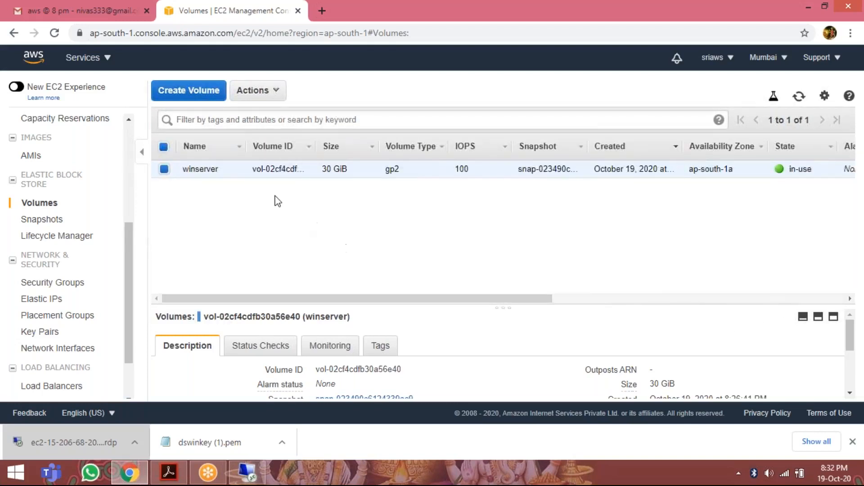
Start creating a new EBS volume and review its available volume types, size and IOPS settings
{"action": "left_click", "coordinate": [194, 96]}
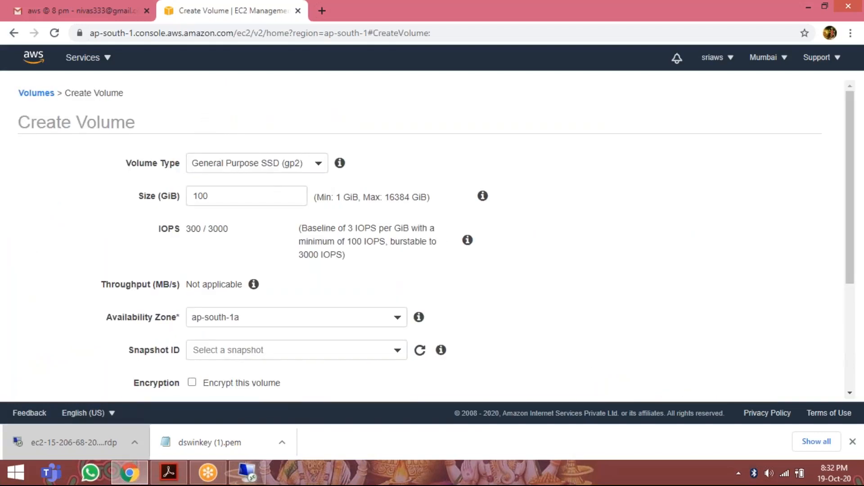
{"action": "scroll", "coordinate": [367, 175], "scroll_direction": "down", "scroll_amount": 2}
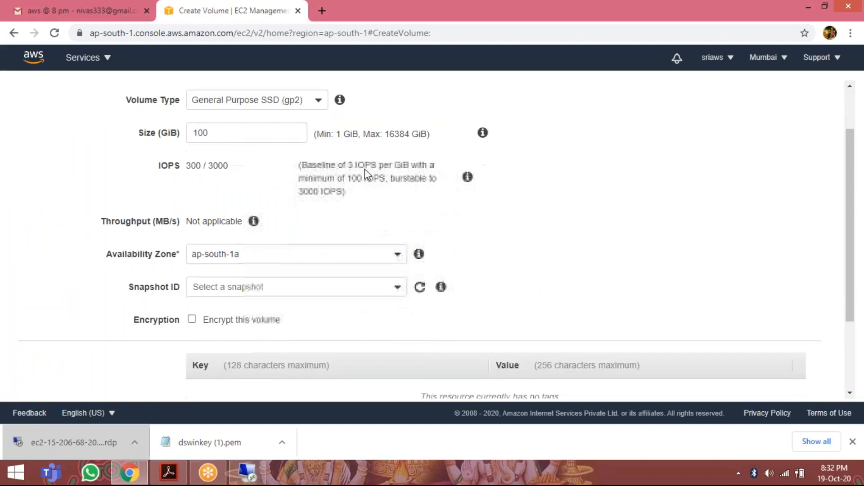
{"action": "left_click", "coordinate": [319, 102]}
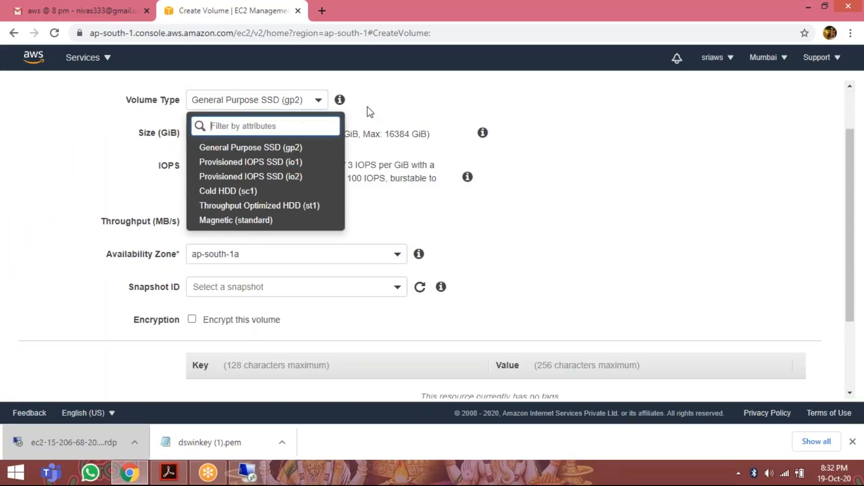
{"action": "left_click", "coordinate": [391, 107]}
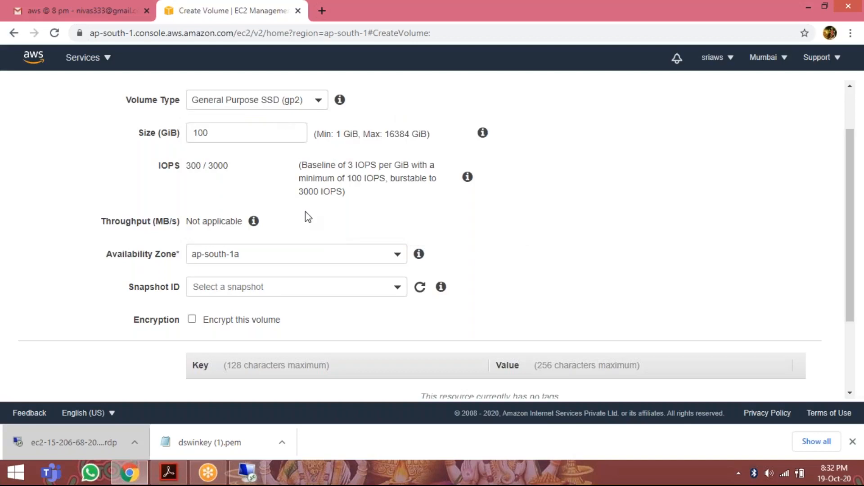
{"action": "scroll", "coordinate": [227, 194], "scroll_direction": "down", "scroll_amount": 1}
{"action": "scroll", "coordinate": [227, 194], "scroll_direction": "down", "scroll_amount": 1}
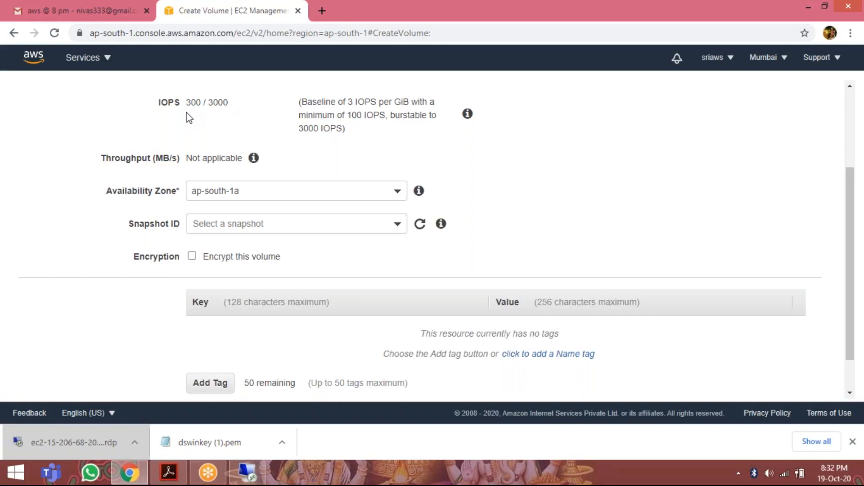
{"action": "double_click", "coordinate": [210, 104]}
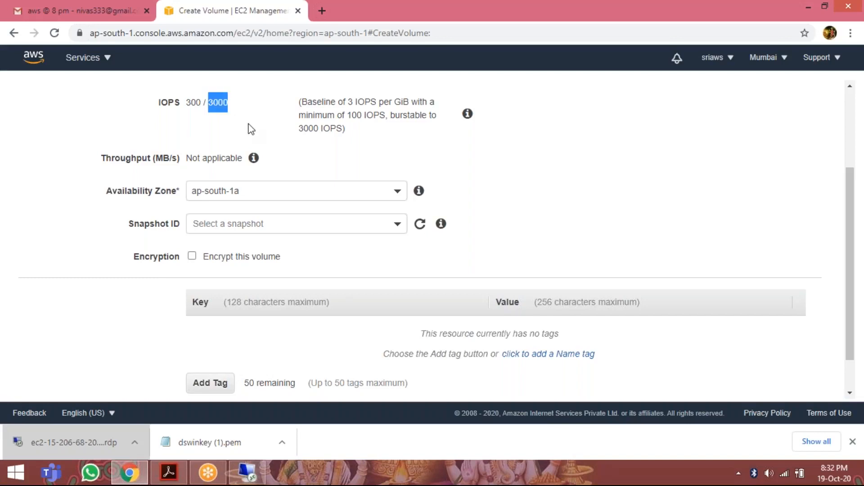
{"action": "scroll", "coordinate": [266, 135], "scroll_direction": "down", "scroll_amount": 1}
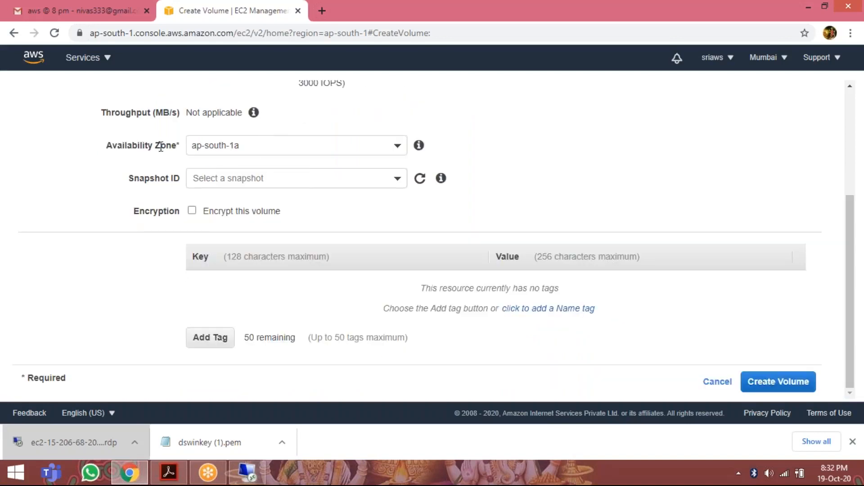
Try the ap-south-1b availability zone and volume encryption, restoring ap-south-1a with encryption off
{"action": "left_click", "coordinate": [401, 148]}
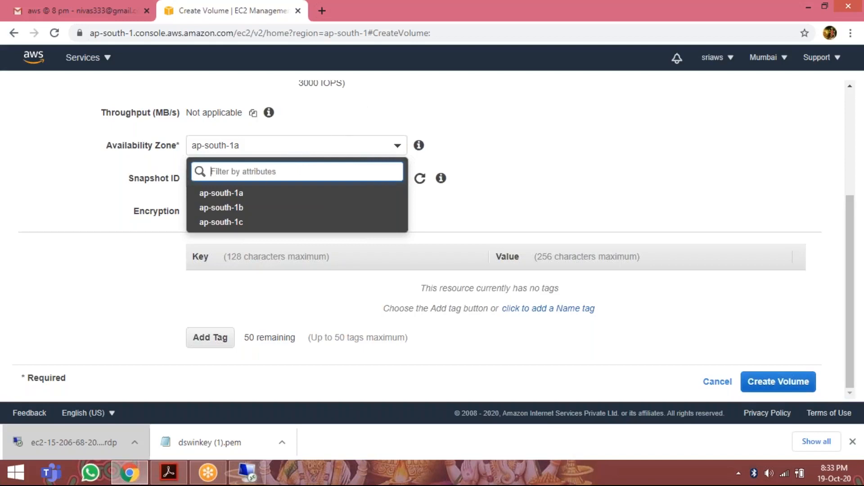
{"action": "left_click", "coordinate": [252, 210]}
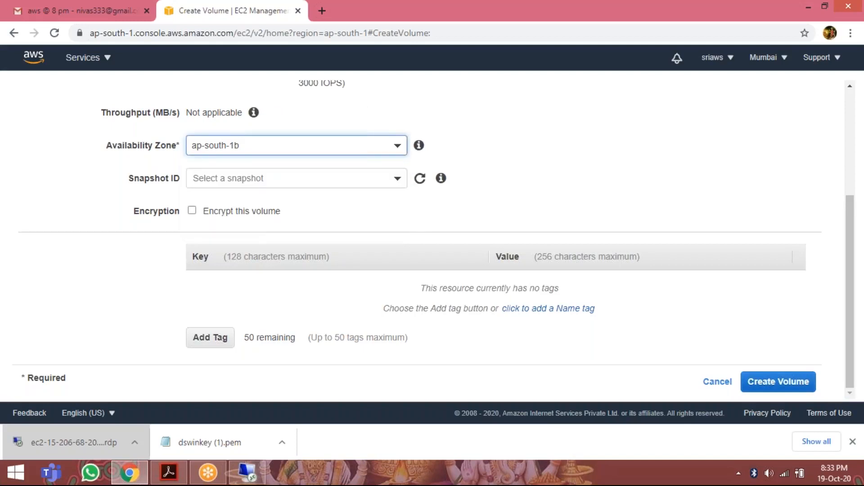
{"action": "left_click", "coordinate": [392, 147]}
{"action": "left_click", "coordinate": [327, 193]}
{"action": "left_click", "coordinate": [193, 214]}
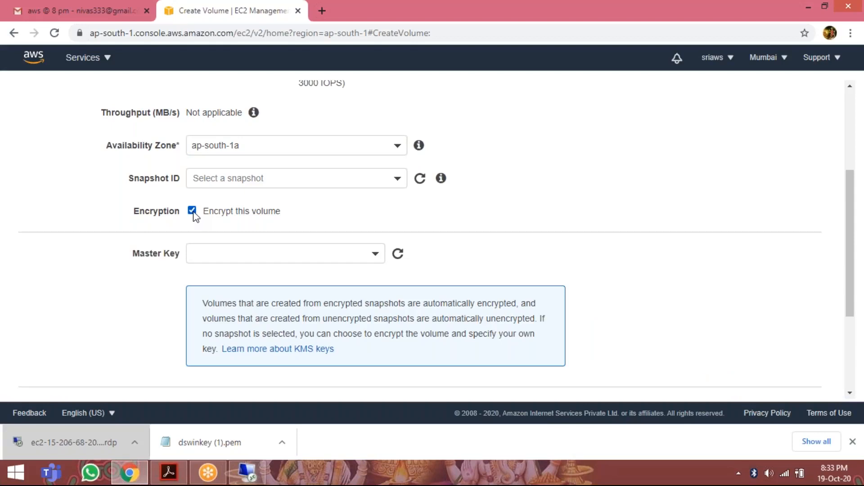
{"action": "left_click", "coordinate": [192, 212]}
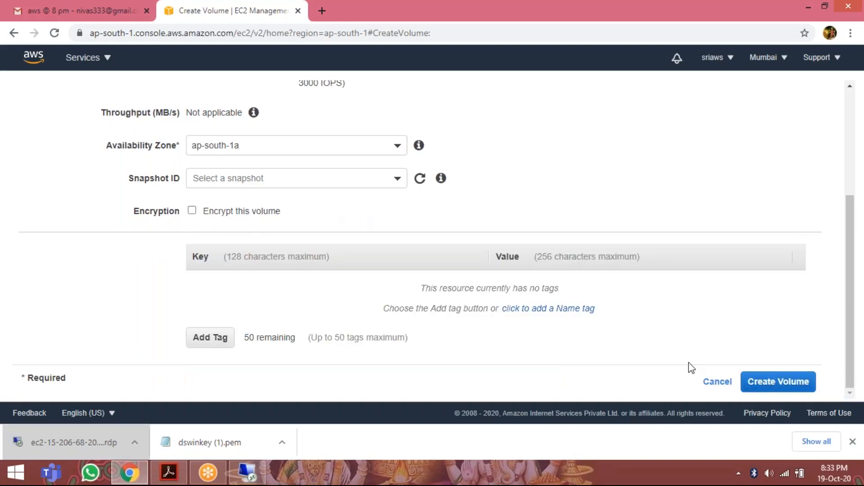
Create the unencrypted 100 GiB General Purpose SSD (gp2) volume in ap-south-1a and return to the volumes list
{"action": "left_click", "coordinate": [776, 382]}
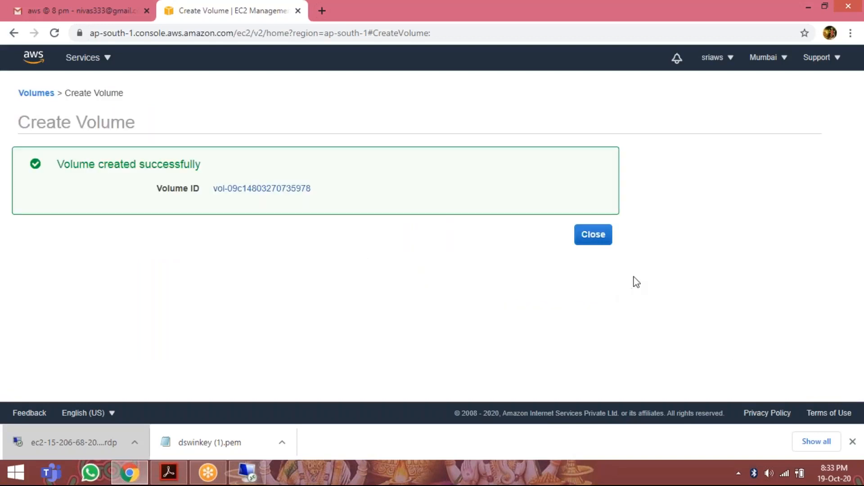
{"action": "left_click", "coordinate": [592, 237]}
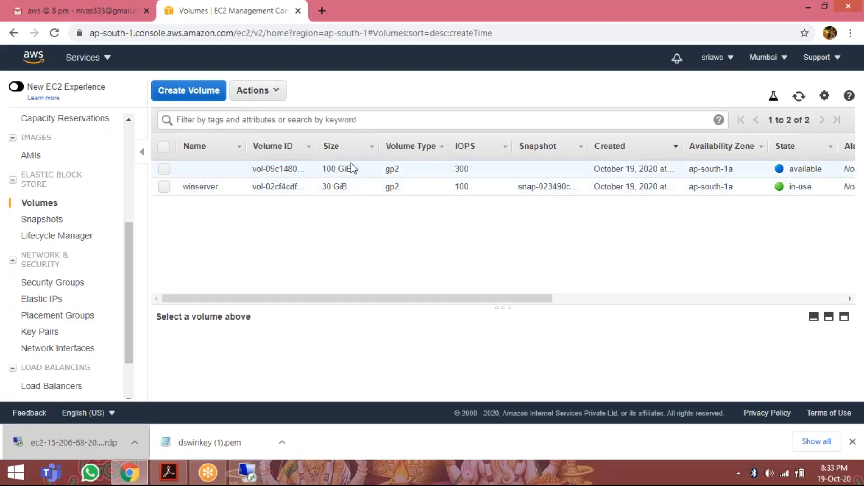
Name the new 100 GiB volume winvol in the volumes list
{"action": "left_click", "coordinate": [233, 171]}
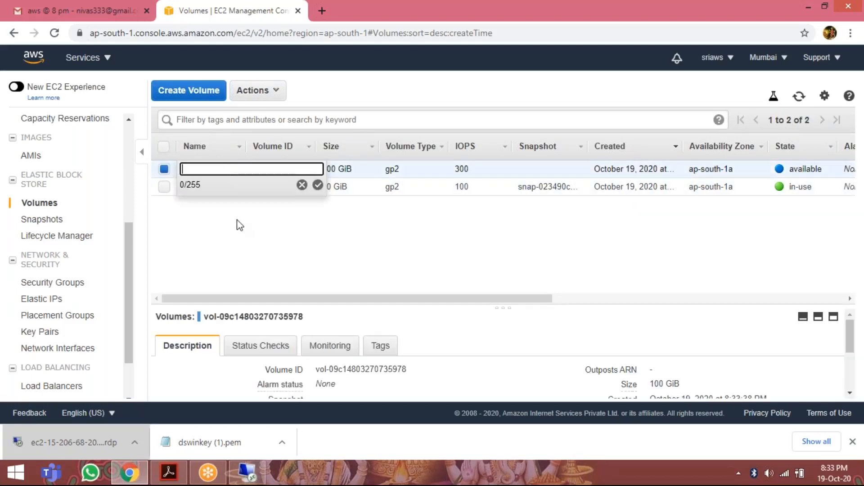
{"action": "type", "text": "winvol"}
{"action": "key", "text": "Return"}
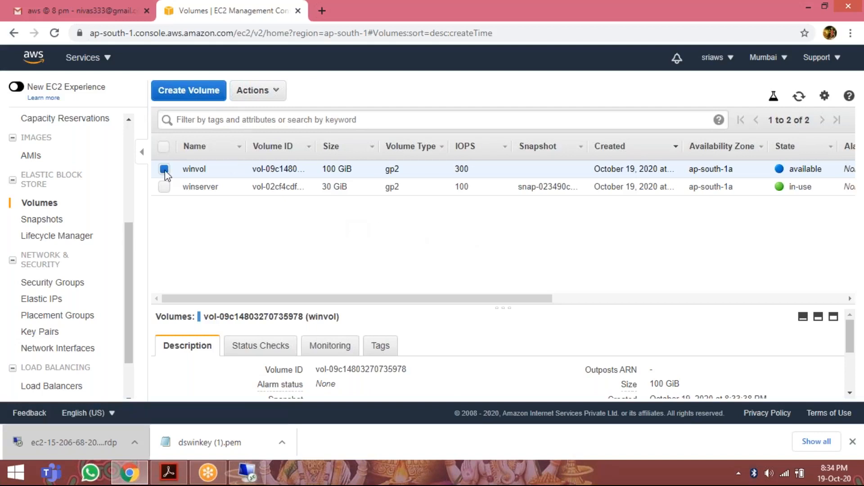
Attach the winvol volume to the winserver instance as device xvdf and refresh the volumes list
{"action": "left_click", "coordinate": [258, 93]}
{"action": "left_click", "coordinate": [276, 90]}
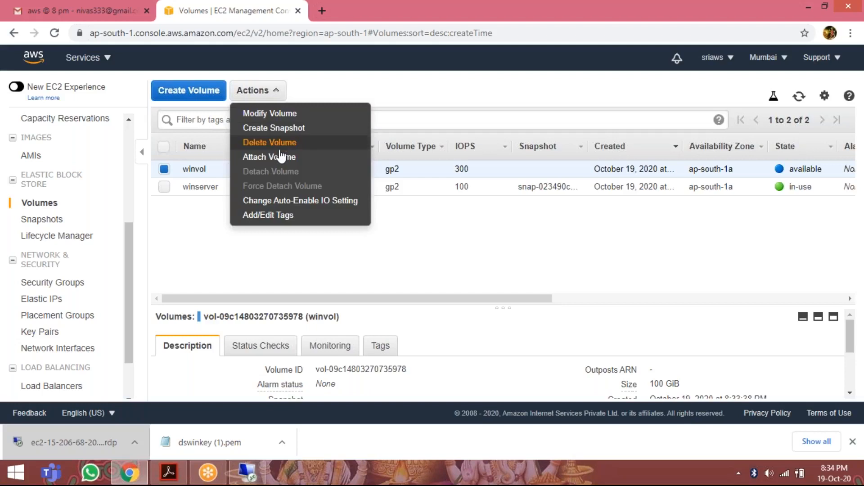
{"action": "left_click", "coordinate": [269, 157]}
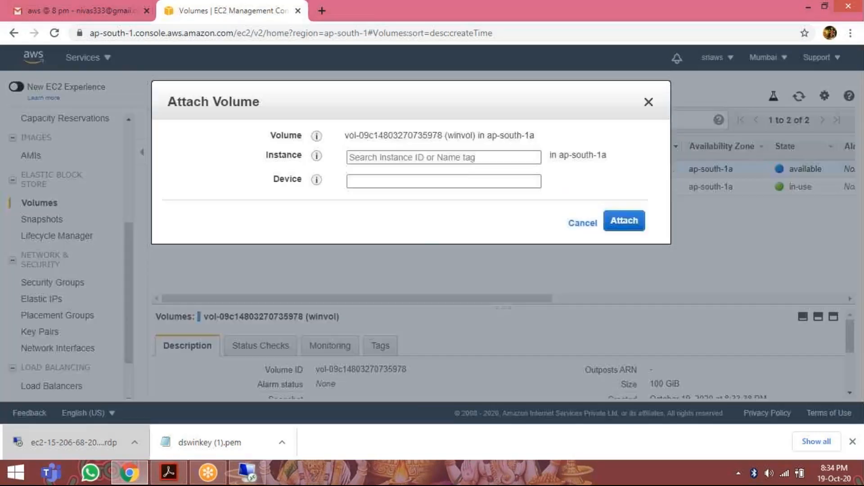
{"action": "left_click", "coordinate": [596, 236]}
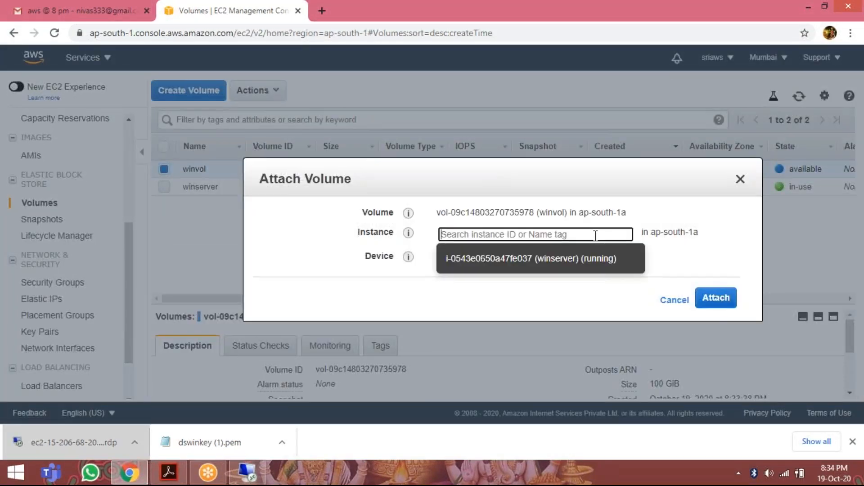
{"action": "left_click", "coordinate": [531, 258]}
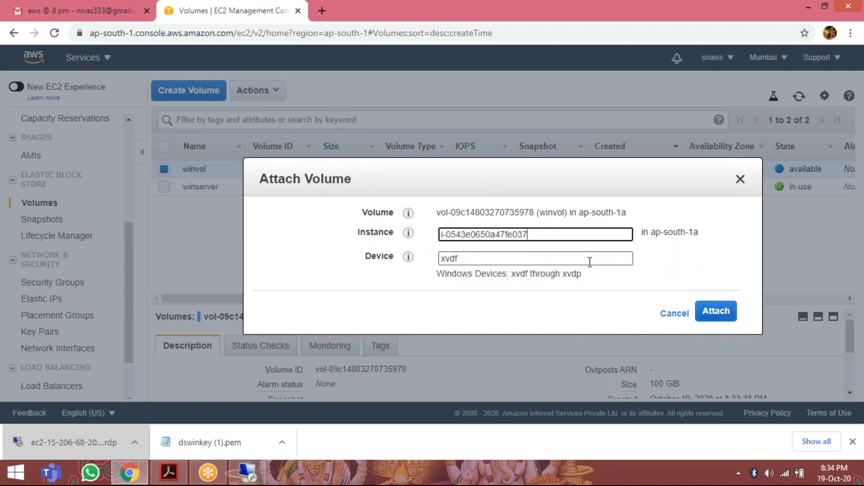
{"action": "left_click", "coordinate": [715, 310]}
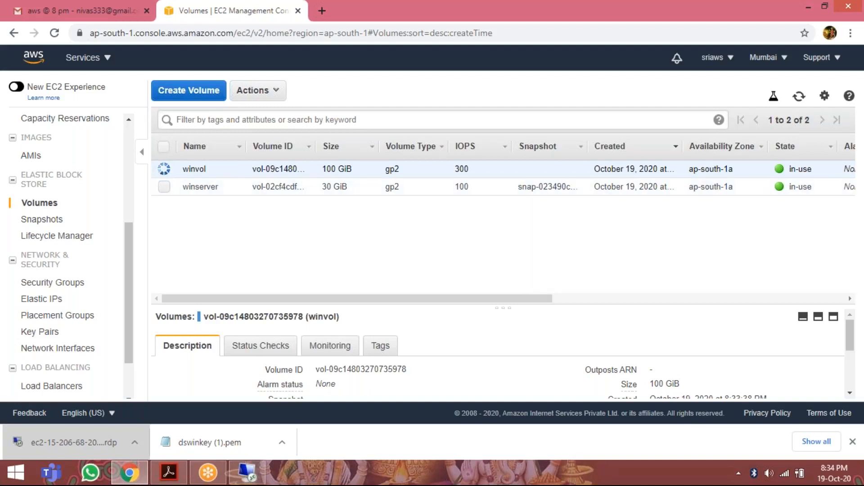
{"action": "left_click", "coordinate": [800, 96]}
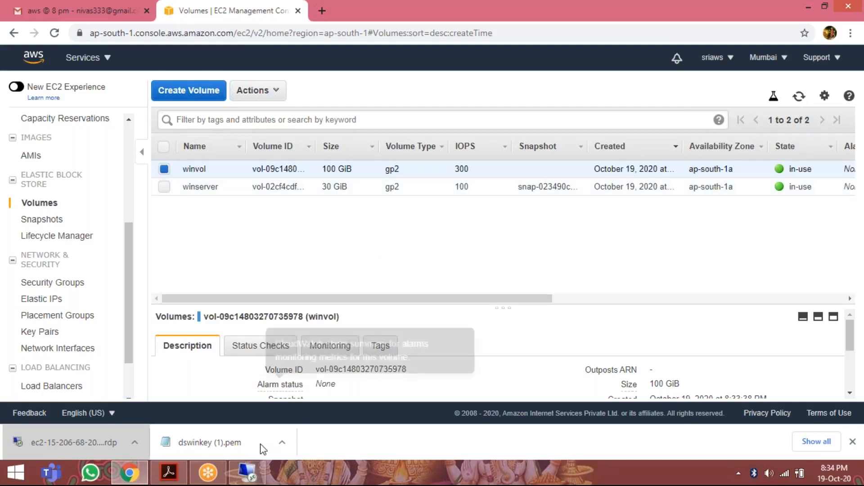
Switch to the Remote Desktop session of winserver and minimise the RemoteFXvGPUDisablement console window
{"action": "left_click", "coordinate": [247, 472]}
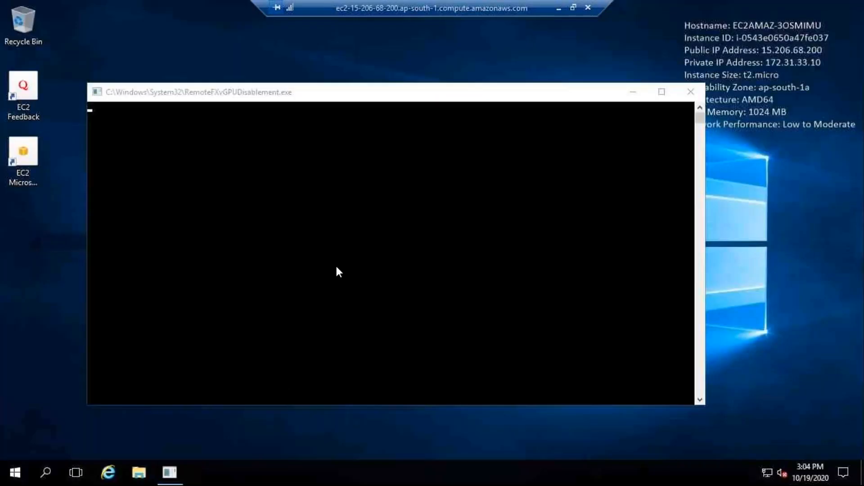
{"action": "left_click", "coordinate": [337, 268]}
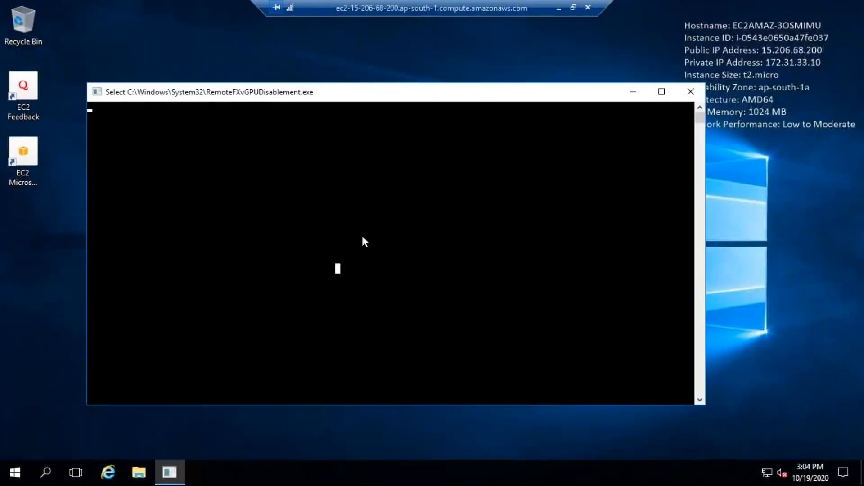
{"action": "left_click", "coordinate": [632, 92]}
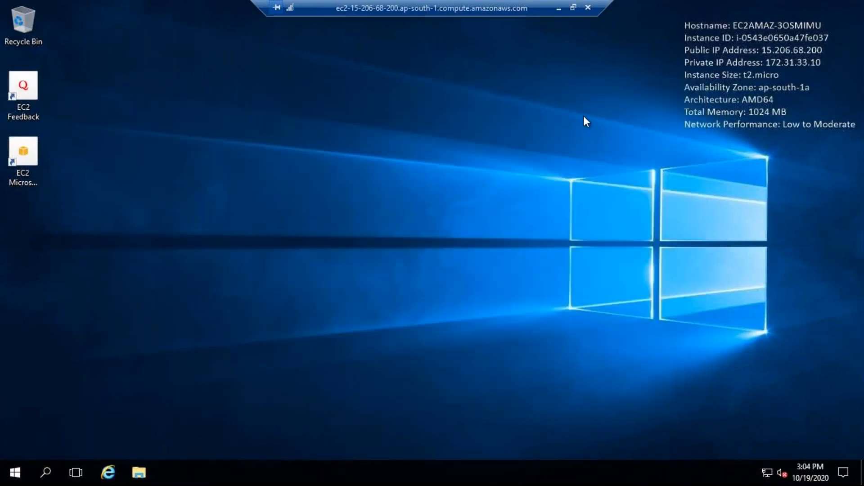
Run diskmgmt.msc on the remote server to open Disk Management and maximise its window
{"action": "key", "text": "super+r"}
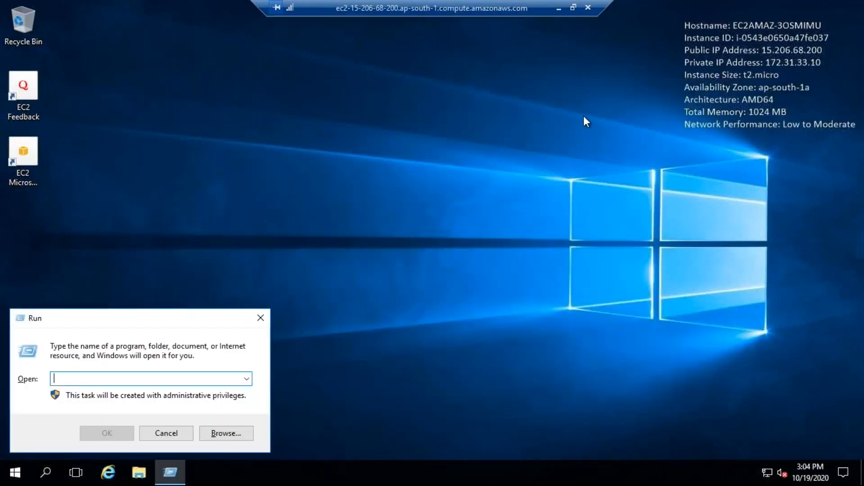
{"action": "type", "text": "diskmgm"}
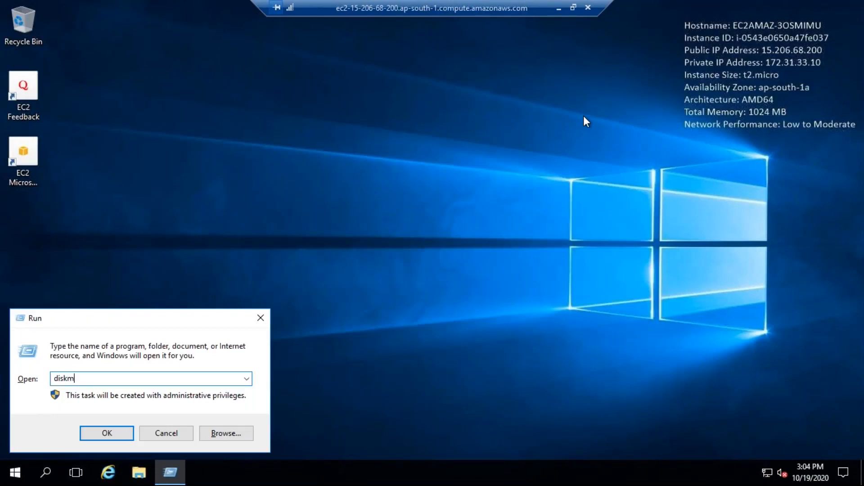
{"action": "type", "text": "t.msc"}
{"action": "key", "text": "Return"}
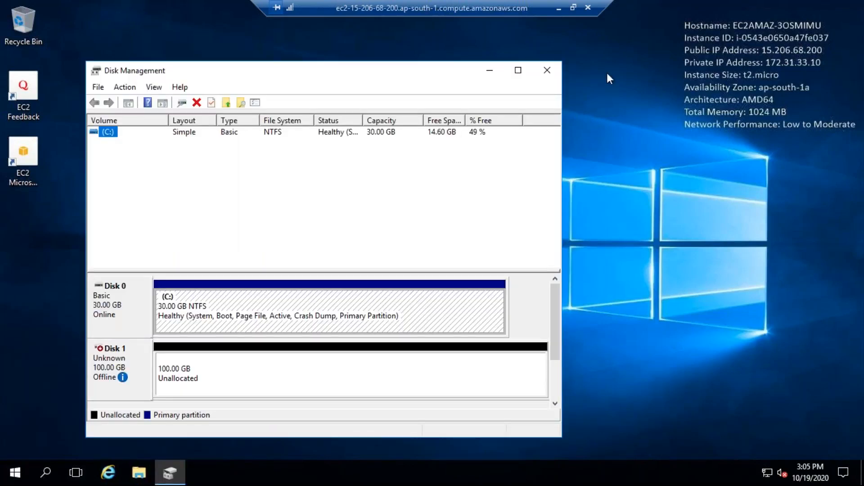
{"action": "left_click", "coordinate": [518, 72]}
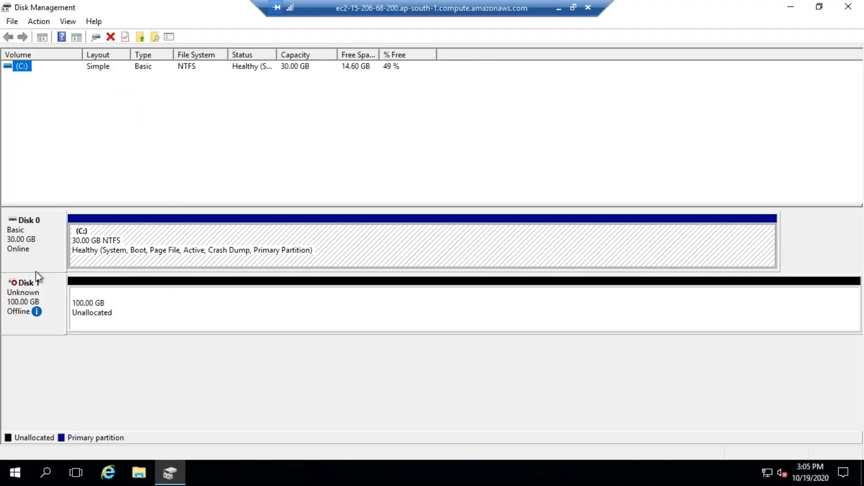
Bring Disk 1 online and initialize it with the MBR (Master Boot Record) partition style
{"action": "right_click", "coordinate": [23, 293]}
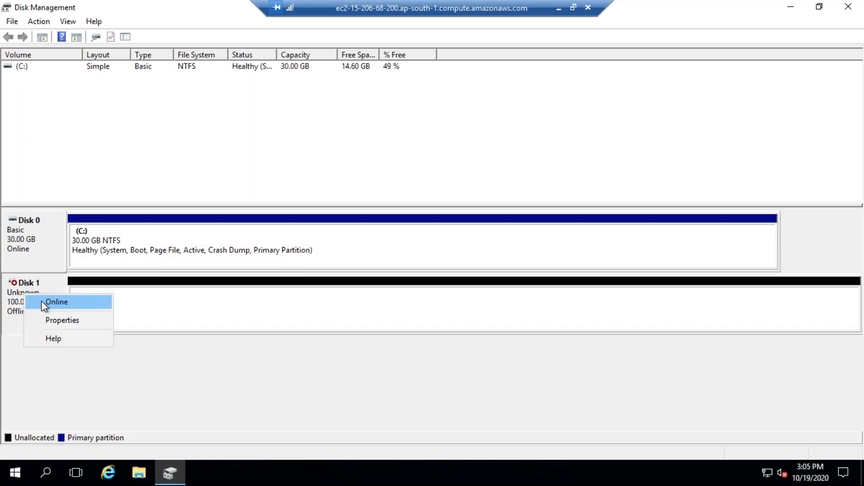
{"action": "left_click", "coordinate": [42, 302]}
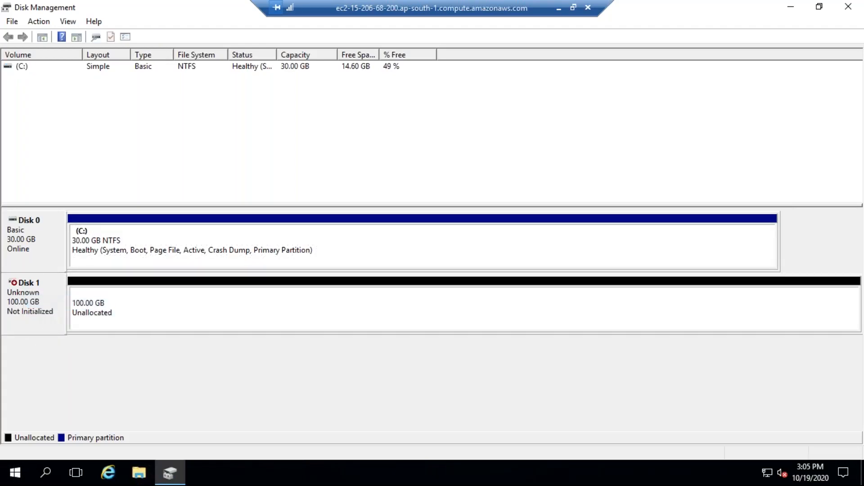
{"action": "right_click", "coordinate": [36, 297]}
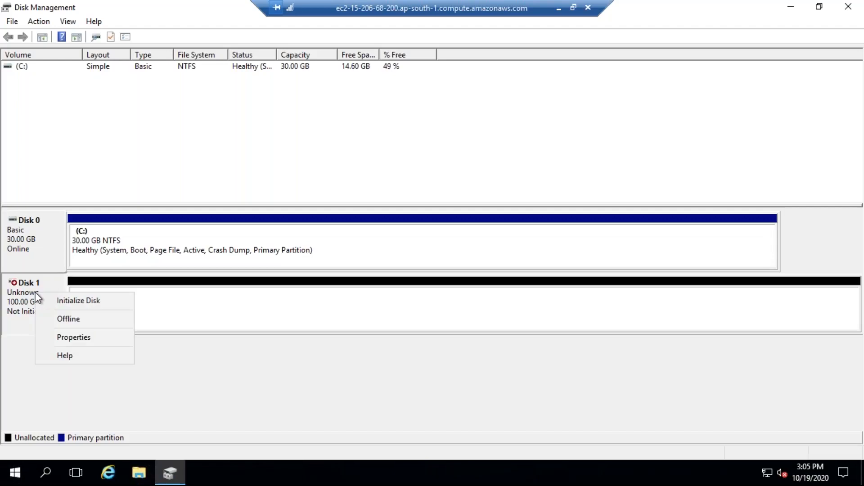
{"action": "left_click", "coordinate": [54, 304]}
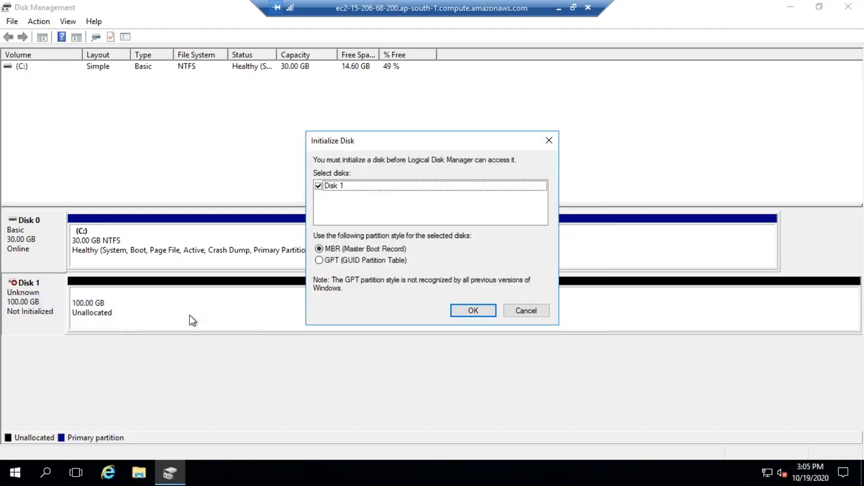
{"action": "left_click", "coordinate": [469, 310]}
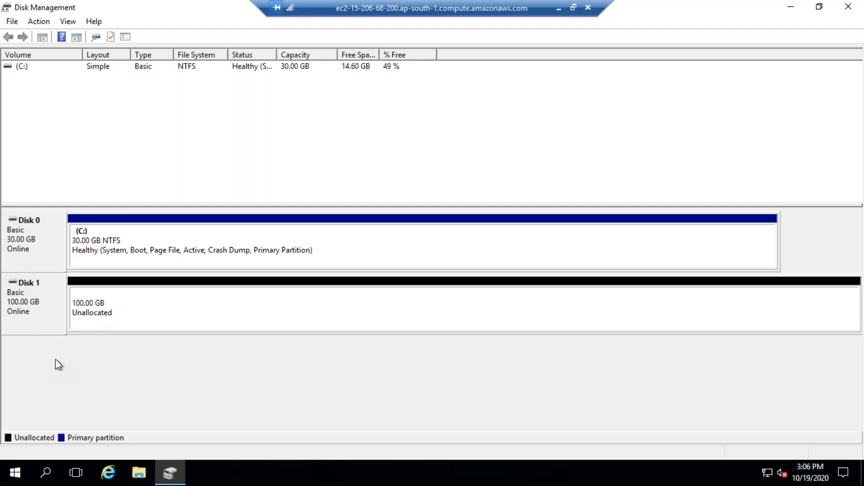
Create a 102397 MB simple volume on Disk 1 with drive letter D, quick-formatted as NTFS and labelled New Volume
{"action": "right_click", "coordinate": [208, 302]}
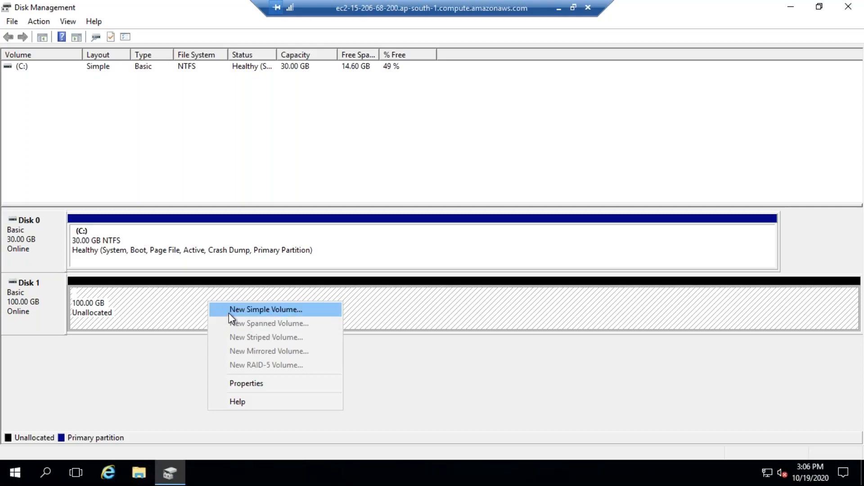
{"action": "left_click", "coordinate": [229, 311]}
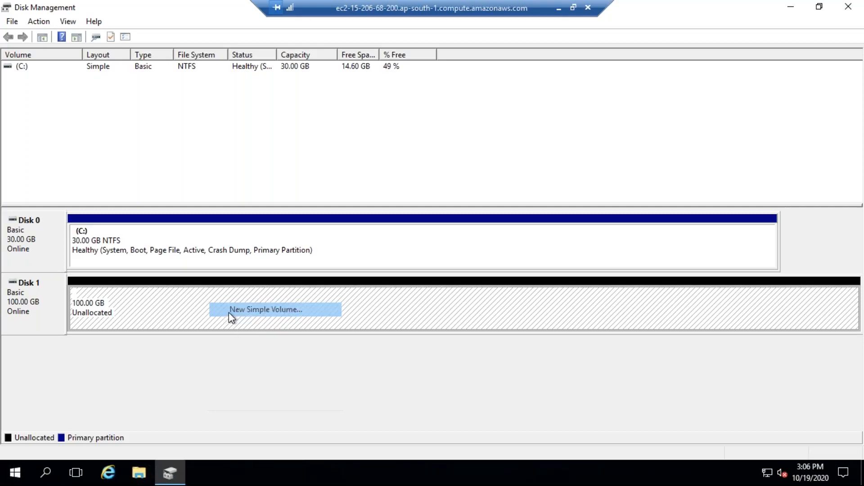
{"action": "left_click", "coordinate": [242, 293]}
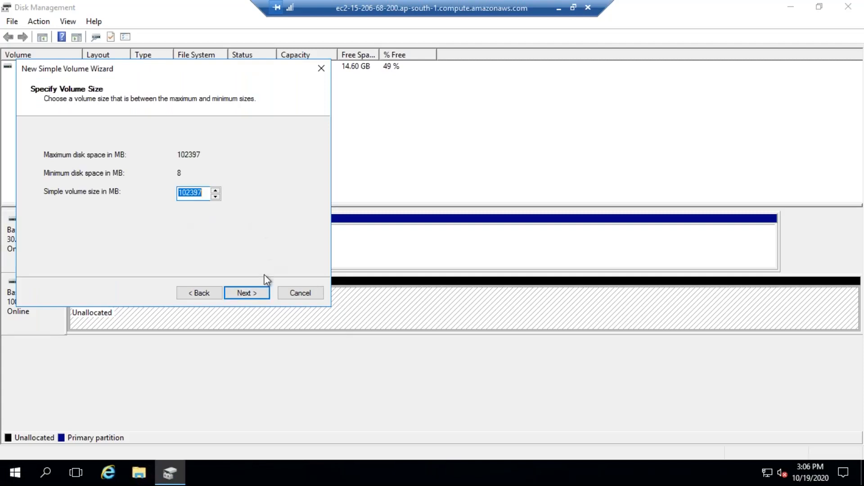
{"action": "left_click", "coordinate": [247, 291]}
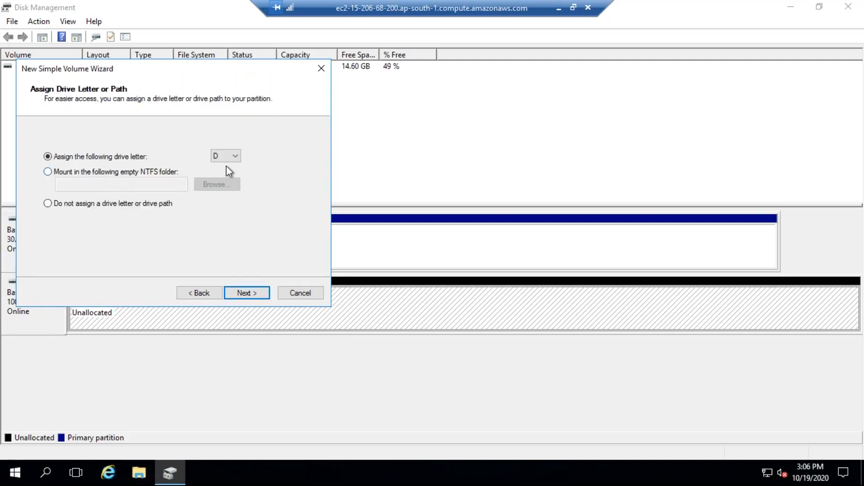
{"action": "left_click", "coordinate": [256, 292]}
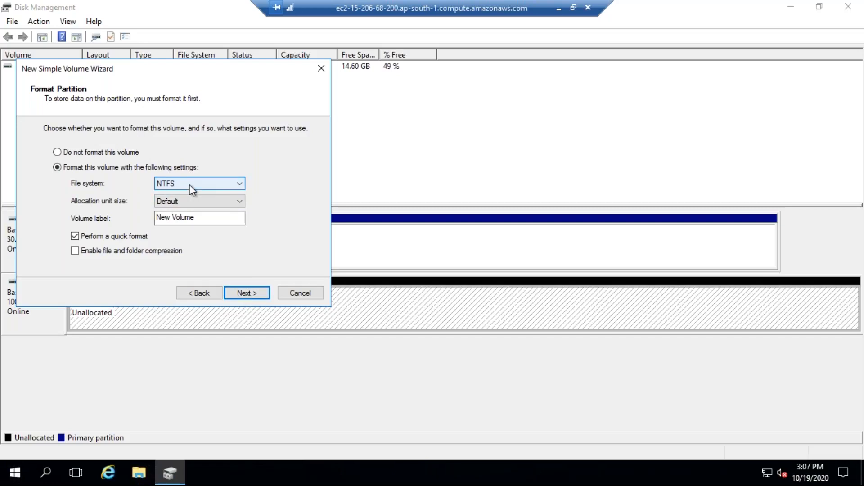
{"action": "left_click", "coordinate": [244, 294]}
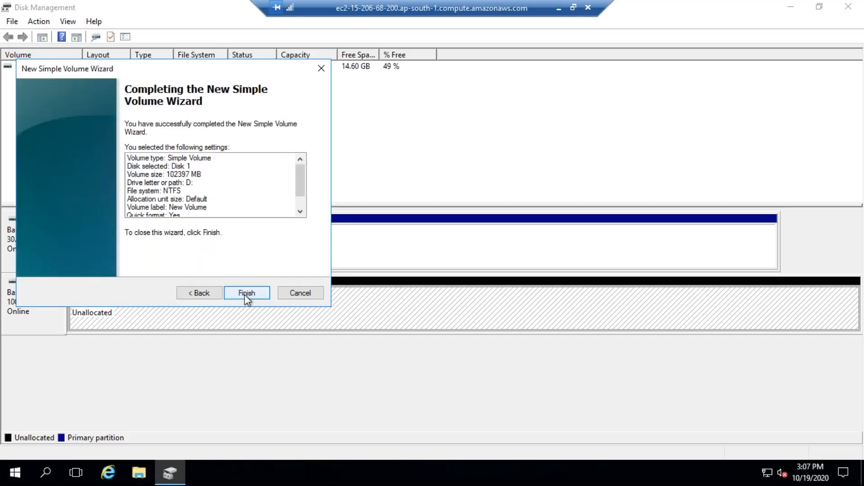
{"action": "left_click", "coordinate": [245, 294]}
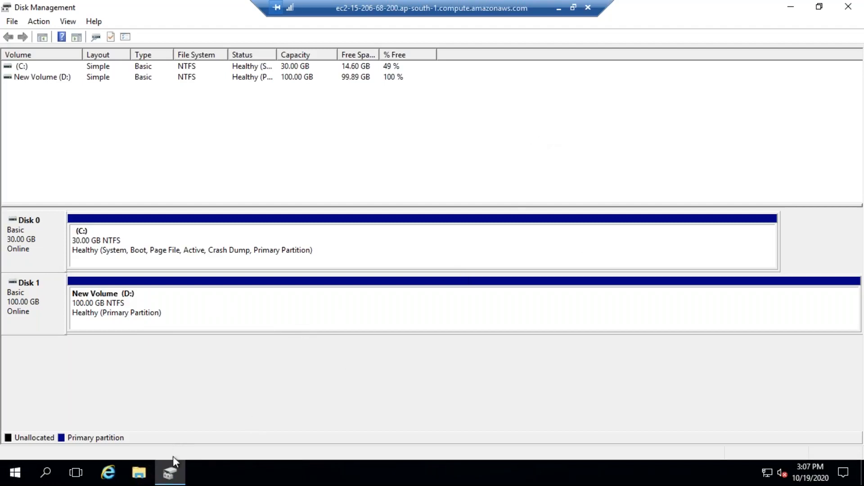
Open New Volume (D:) in File Explorer and create a folder named aws on it
{"action": "left_click", "coordinate": [139, 472]}
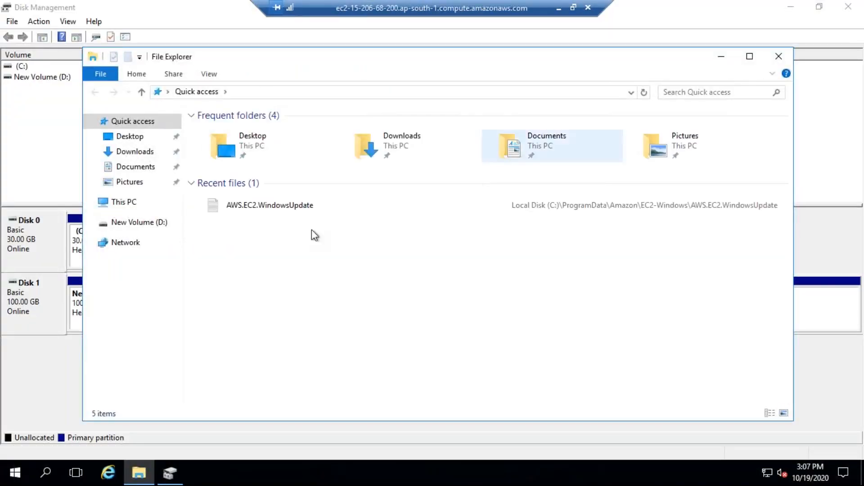
{"action": "left_click", "coordinate": [125, 204]}
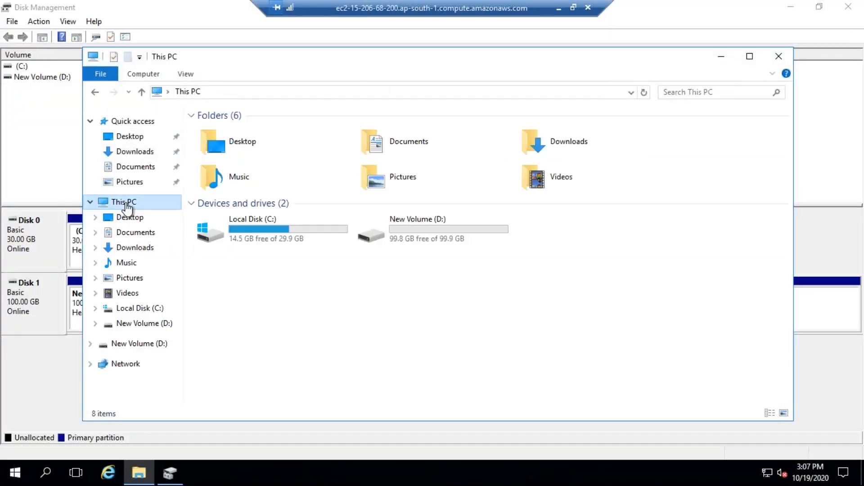
{"action": "double_click", "coordinate": [450, 231]}
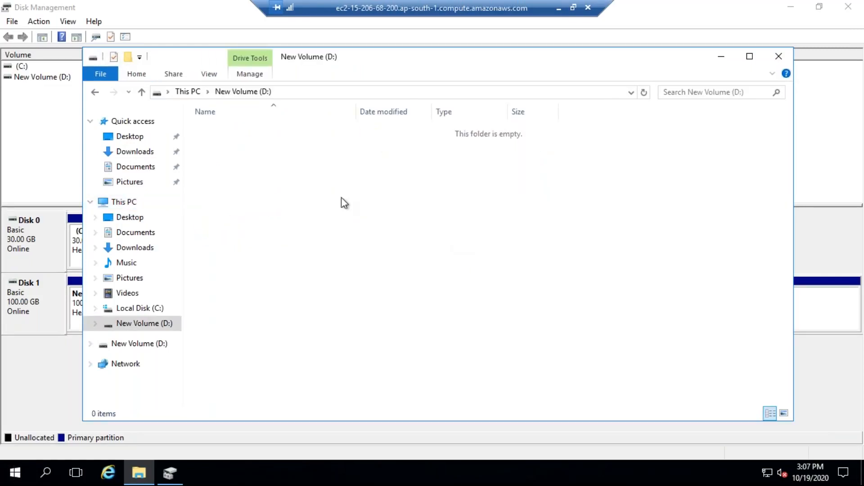
{"action": "right_click", "coordinate": [315, 178]}
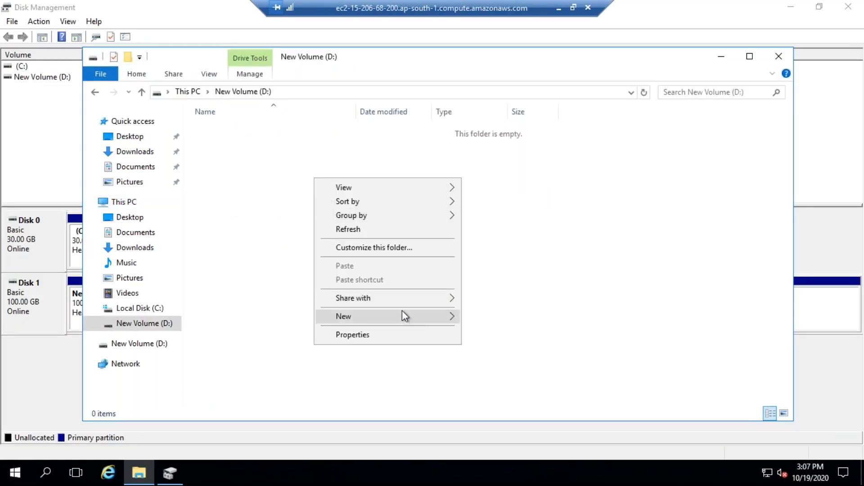
{"action": "mouse_move", "coordinate": [402, 312]}
{"action": "left_click", "coordinate": [513, 321]}
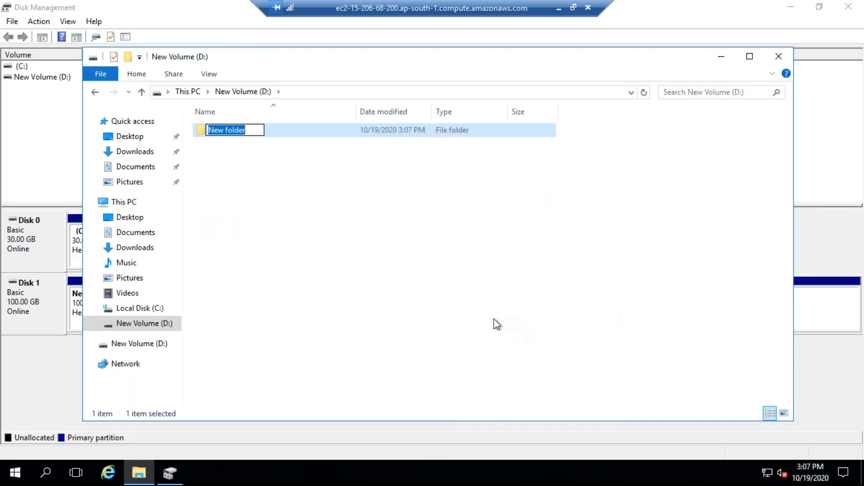
{"action": "type", "text": "aws"}
{"action": "key", "text": "Return"}
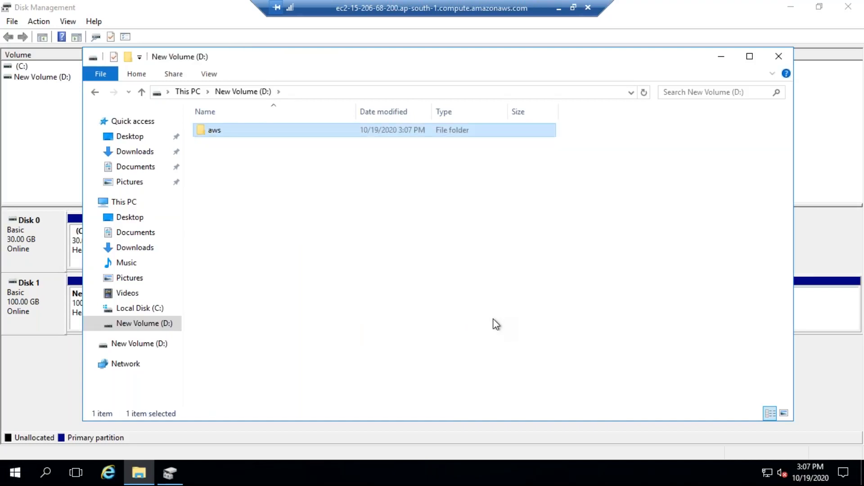
Open the aws folder and create a new bitmap image and a new rich text document in it with default names
{"action": "key", "text": "Return"}
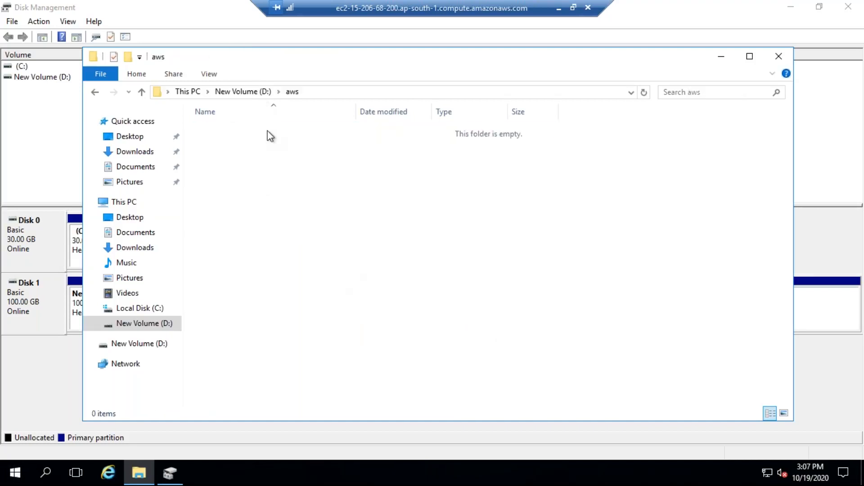
{"action": "right_click", "coordinate": [268, 150]}
{"action": "mouse_move", "coordinate": [369, 303]}
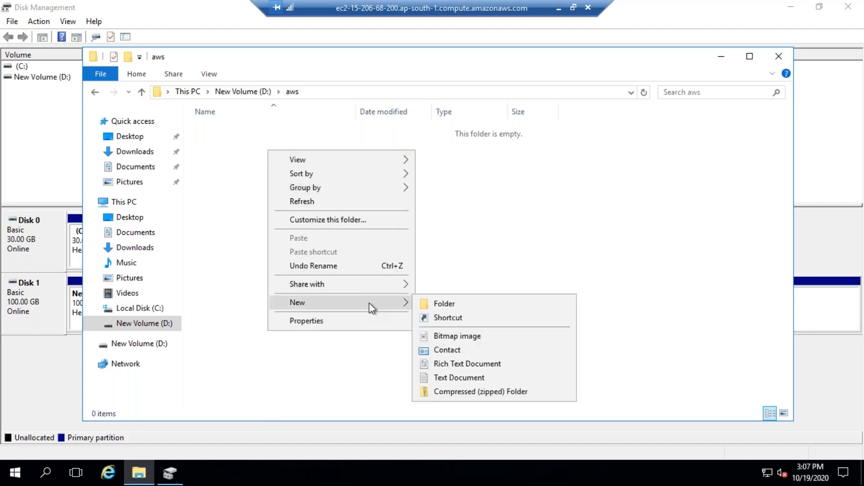
{"action": "left_click", "coordinate": [486, 336]}
{"action": "left_click", "coordinate": [380, 235]}
{"action": "right_click", "coordinate": [364, 214]}
{"action": "mouse_move", "coordinate": [432, 367]}
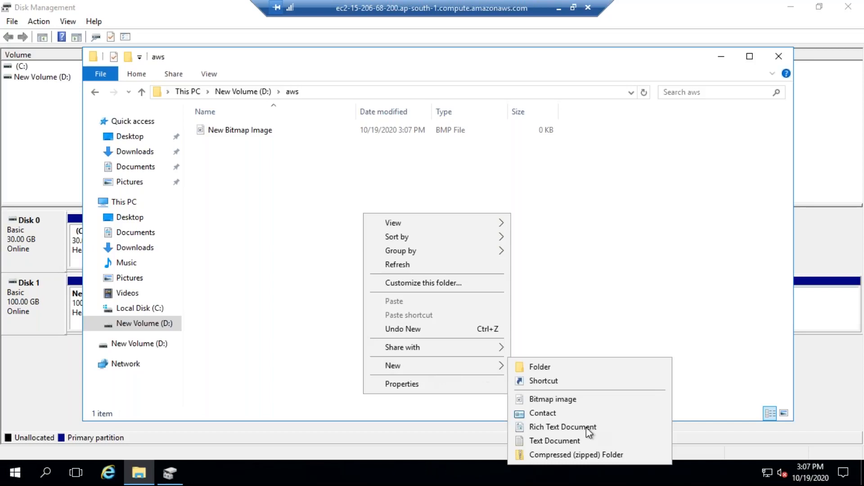
{"action": "left_click", "coordinate": [593, 432]}
{"action": "left_click", "coordinate": [338, 251]}
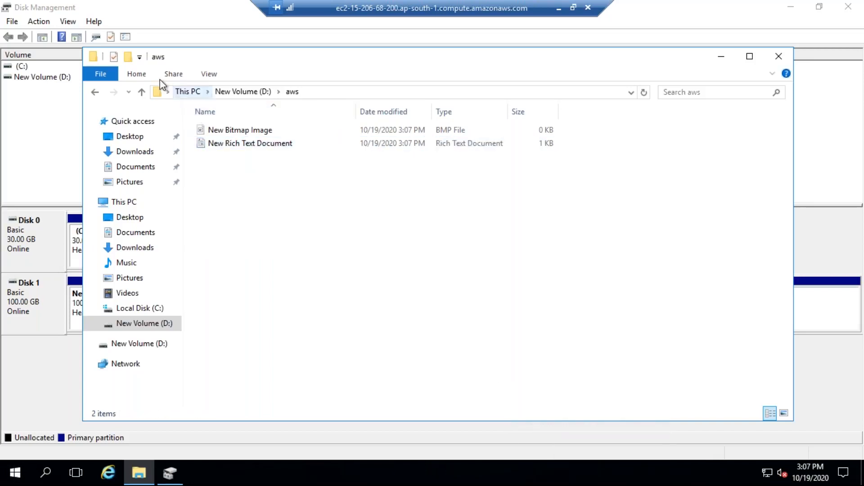
Return to New Volume (D:), create a second folder named devops and open it
{"action": "left_click", "coordinate": [94, 91]}
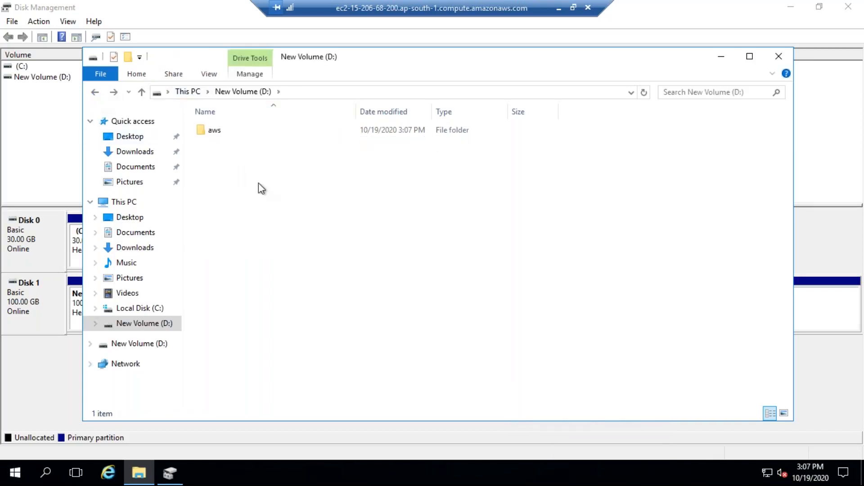
{"action": "right_click", "coordinate": [255, 175]}
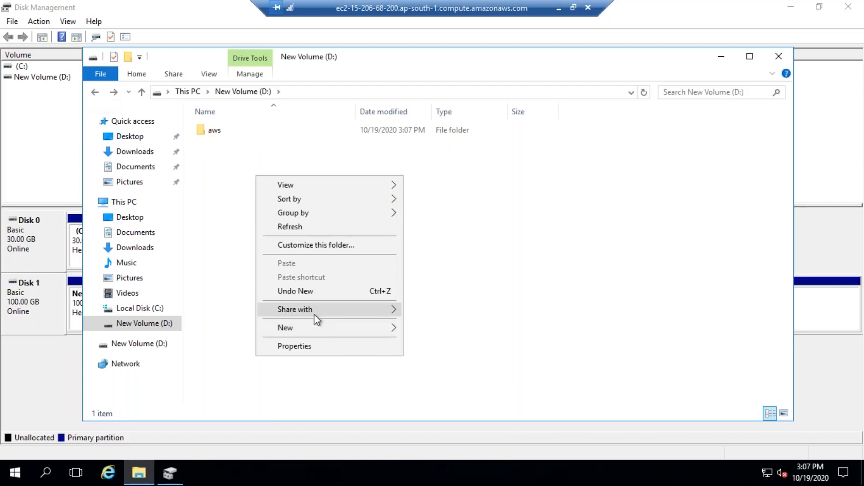
{"action": "mouse_move", "coordinate": [323, 327]}
{"action": "left_click", "coordinate": [439, 328]}
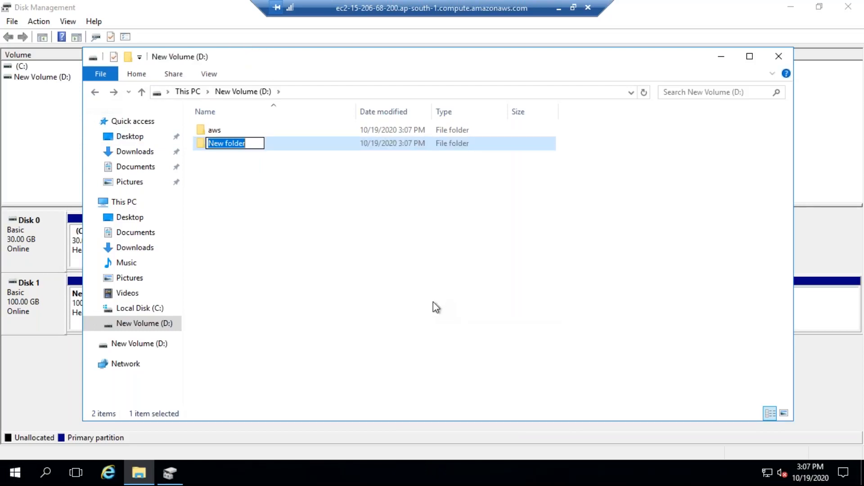
{"action": "type", "text": "devo"}
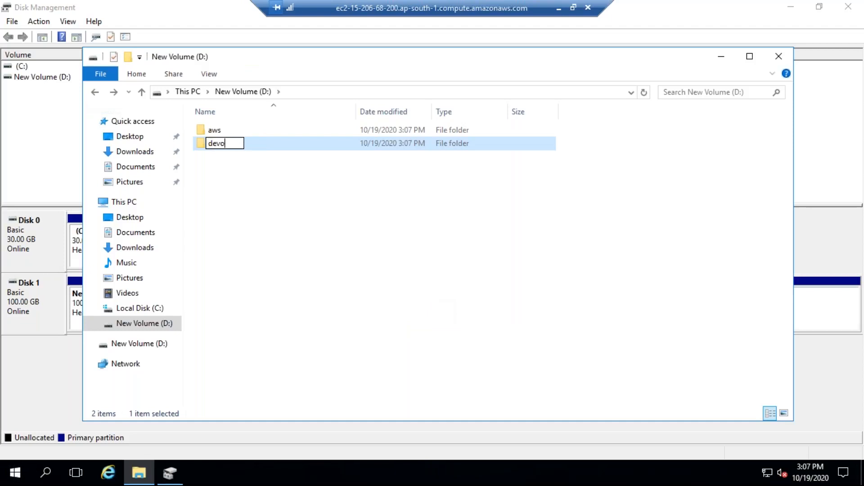
{"action": "type", "text": "ps"}
{"action": "key", "text": "Return"}
{"action": "key", "text": "Return"}
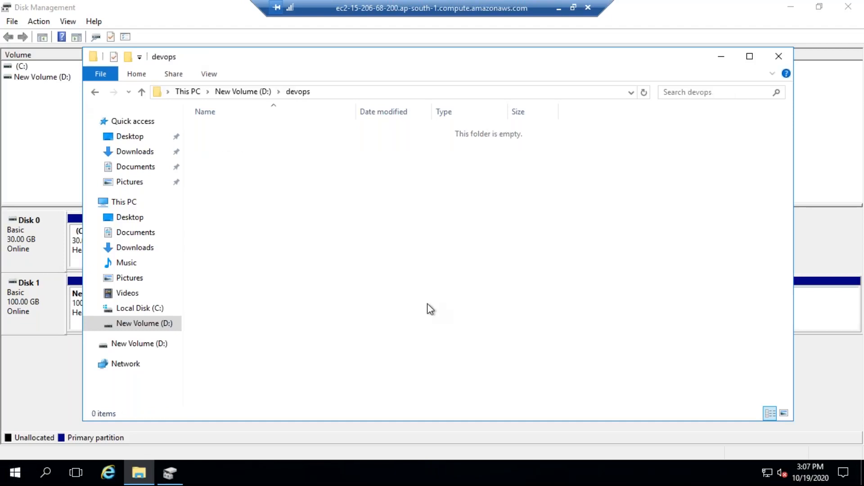
Create a rich text document and a text document in the devops folder, then go back to This PC
{"action": "right_click", "coordinate": [312, 179]}
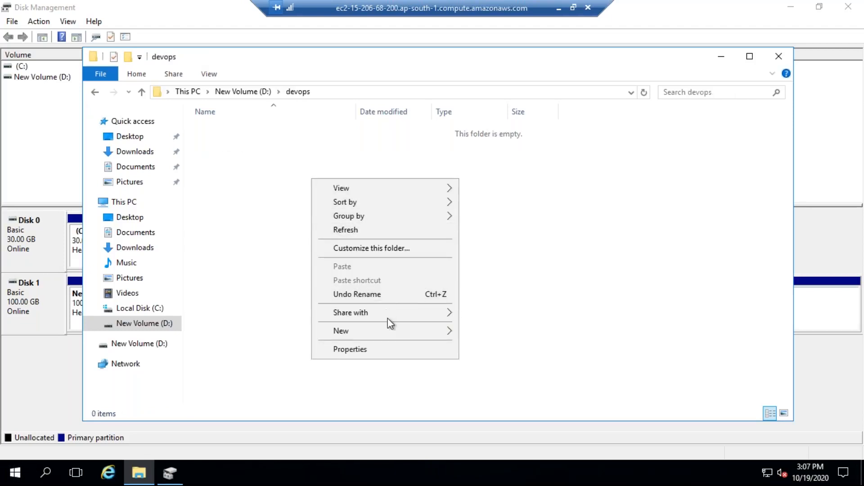
{"action": "mouse_move", "coordinate": [390, 327]}
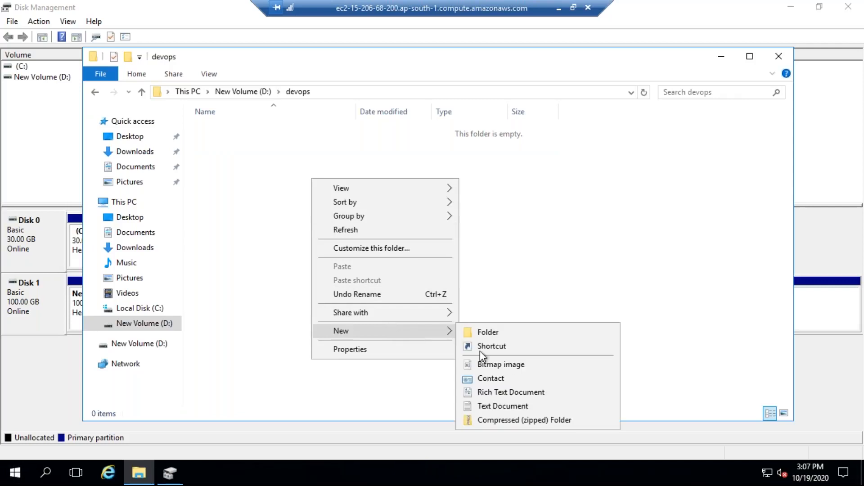
{"action": "left_click", "coordinate": [518, 392]}
{"action": "left_click", "coordinate": [352, 255]}
{"action": "right_click", "coordinate": [339, 194]}
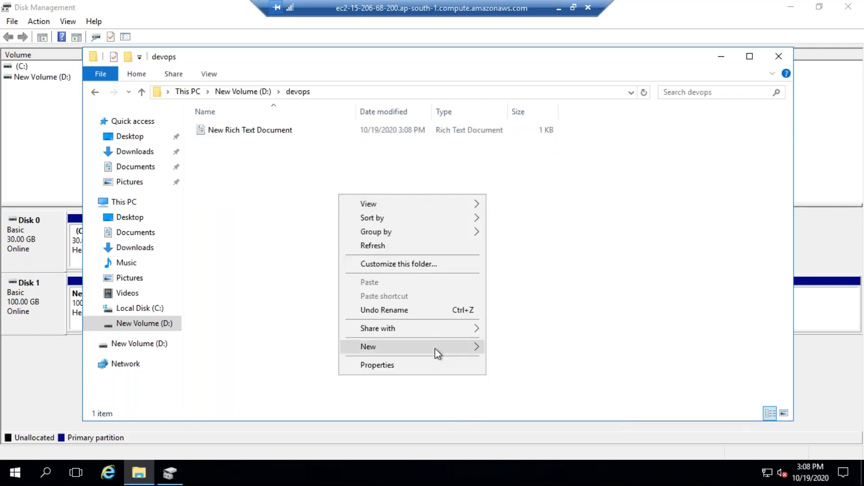
{"action": "mouse_move", "coordinate": [434, 351]}
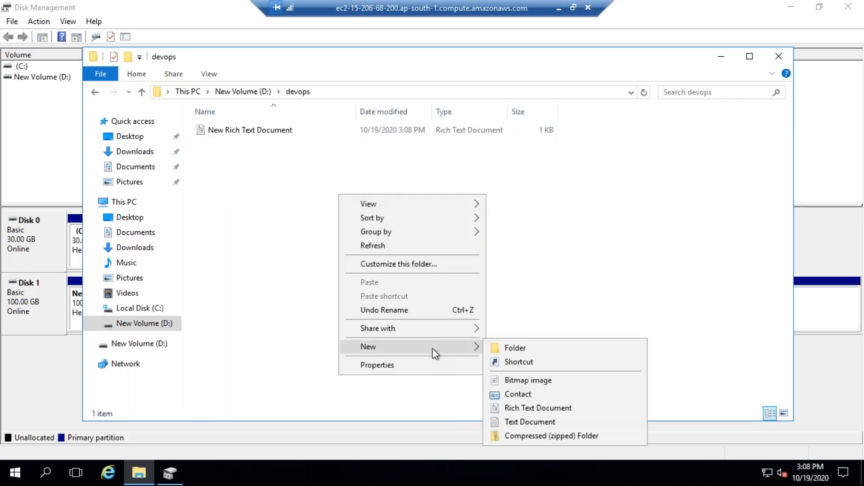
{"action": "left_click", "coordinate": [561, 426]}
{"action": "left_click", "coordinate": [309, 241]}
{"action": "left_click", "coordinate": [96, 92]}
{"action": "left_click", "coordinate": [97, 92]}
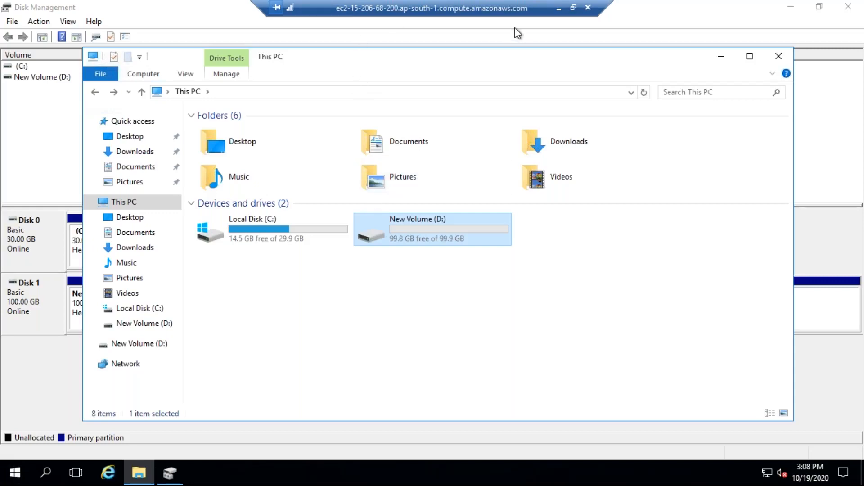
Switch to the EC2 console in the browser and start a new snapshot with the winvol volume as its source
{"action": "left_click", "coordinate": [558, 10]}
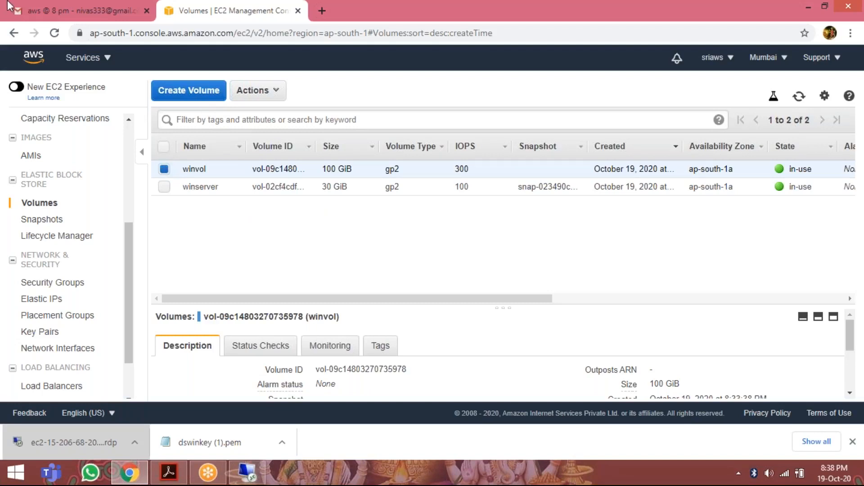
{"action": "left_click", "coordinate": [37, 220]}
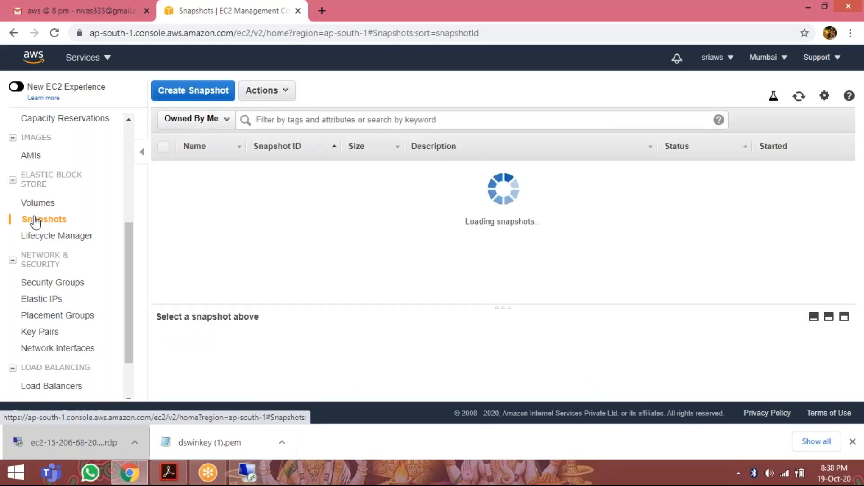
{"action": "left_click", "coordinate": [208, 94]}
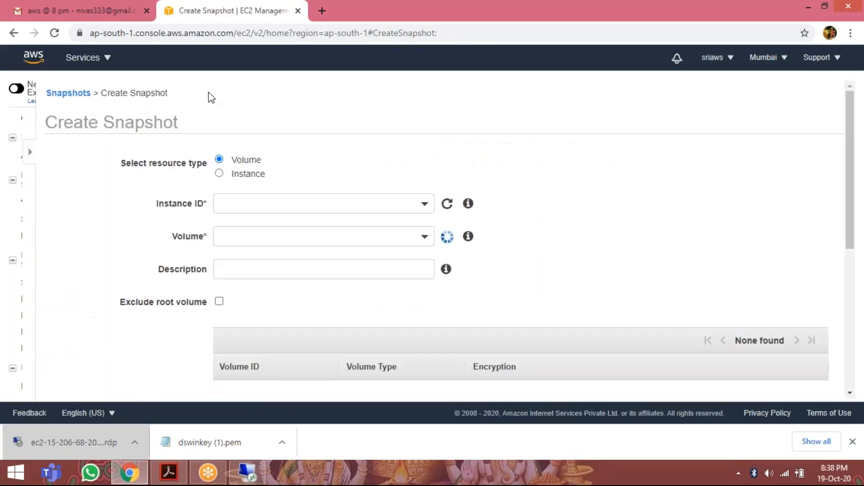
{"action": "left_click", "coordinate": [398, 209]}
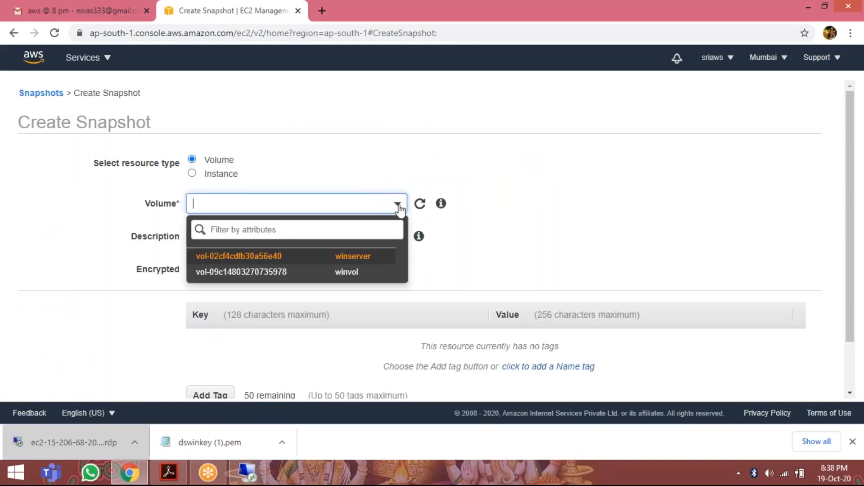
{"action": "left_click", "coordinate": [355, 274]}
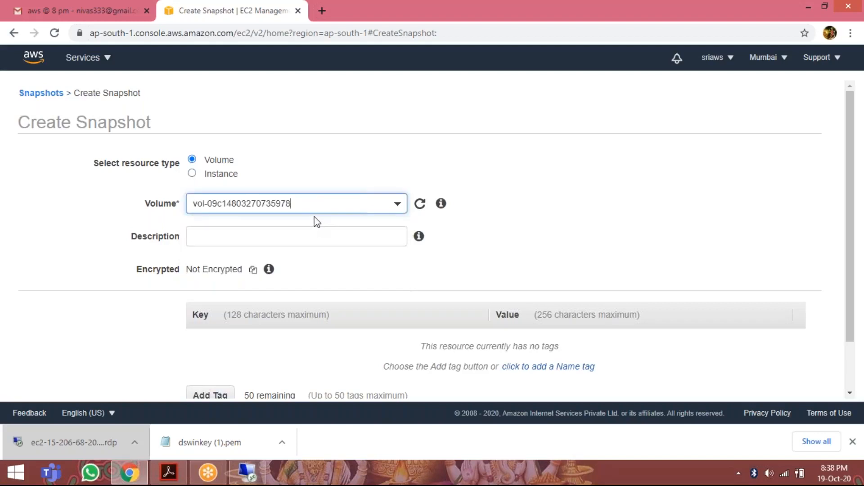
Set the snapshot description to windowsvol, create the snapshot and return to the snapshot list
{"action": "left_click", "coordinate": [310, 233]}
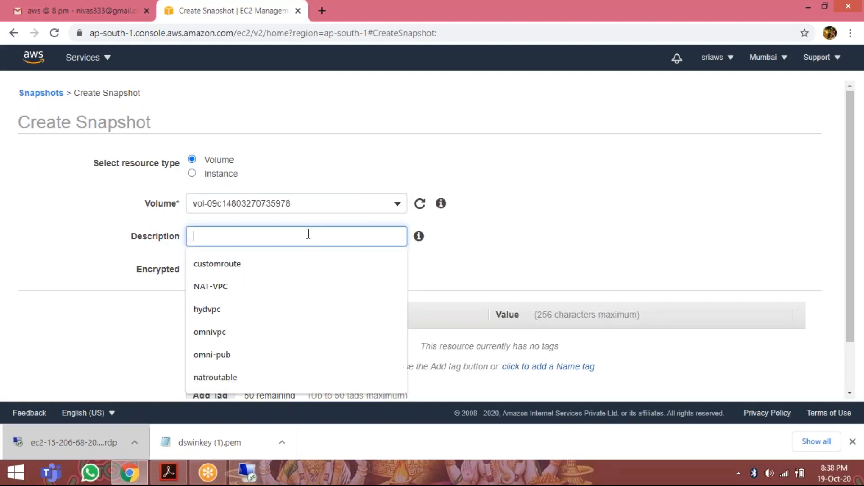
{"action": "type", "text": "win"}
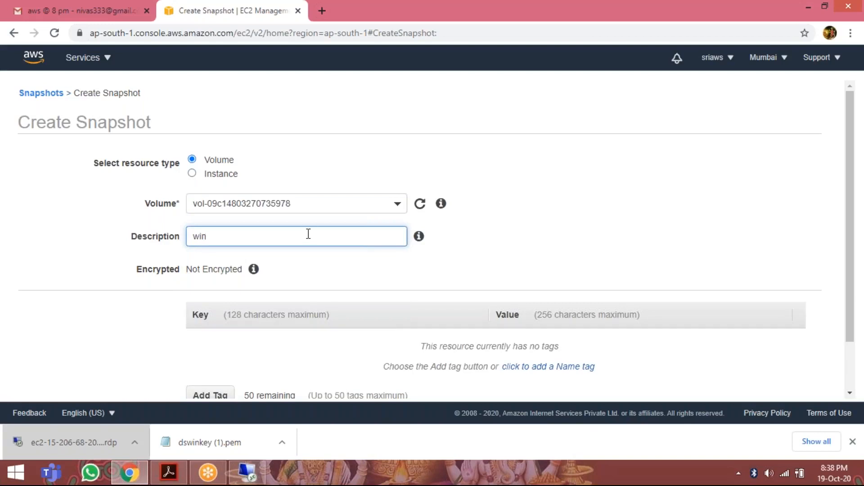
{"action": "type", "text": "dow"}
{"action": "key", "text": "BackSpace"}
{"action": "type", "text": "owsvol"}
{"action": "scroll", "coordinate": [407, 288], "scroll_direction": "down", "scroll_amount": 2}
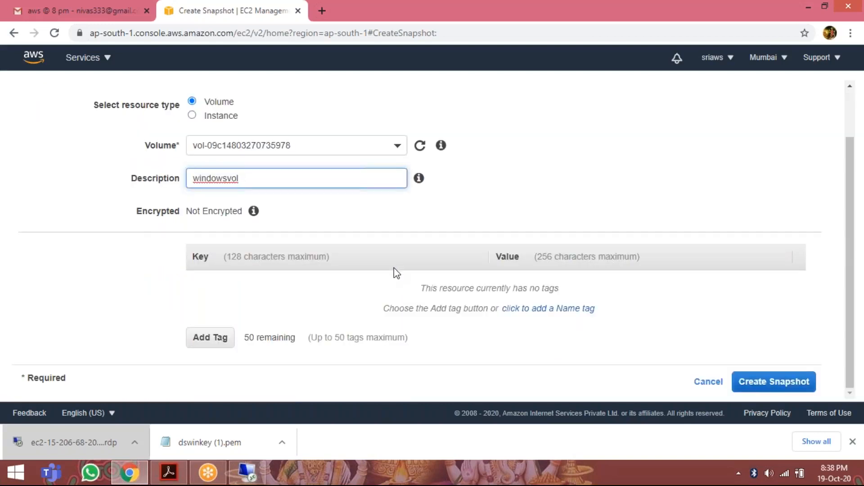
{"action": "left_click", "coordinate": [771, 383]}
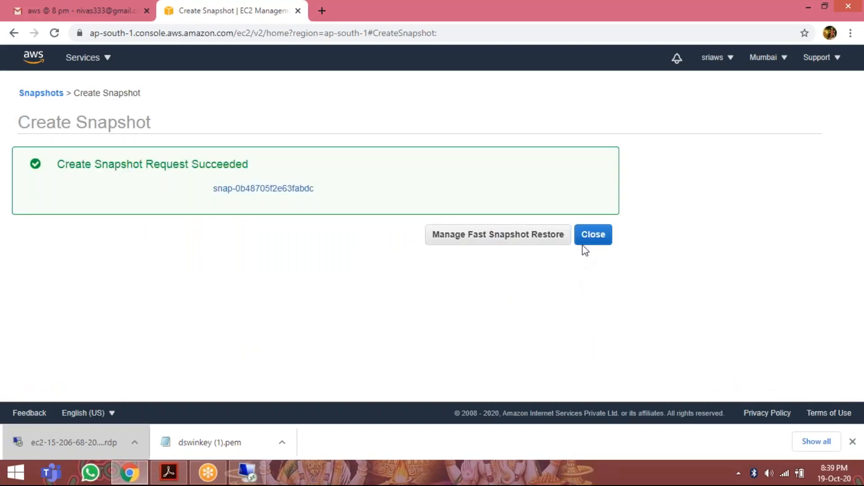
{"action": "left_click", "coordinate": [588, 245]}
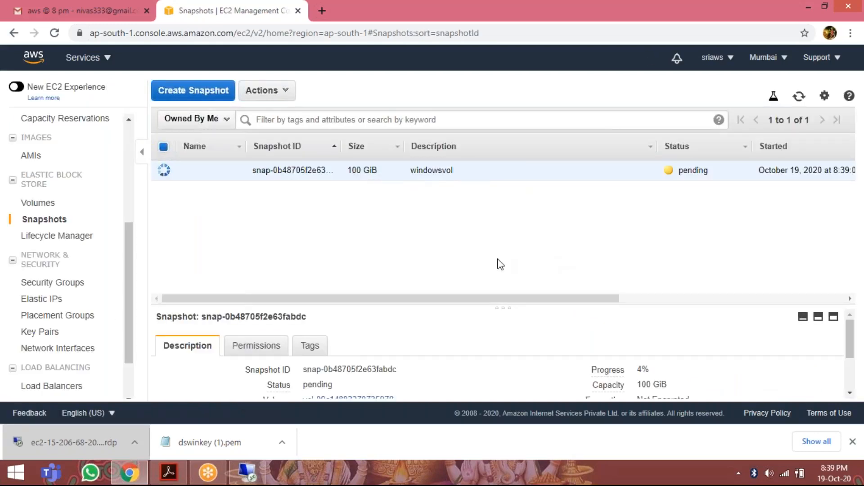
Name the new snapshot winvolsnap and refresh the snapshot list to check its status
{"action": "mouse_move", "coordinate": [234, 172]}
{"action": "left_click", "coordinate": [234, 171]}
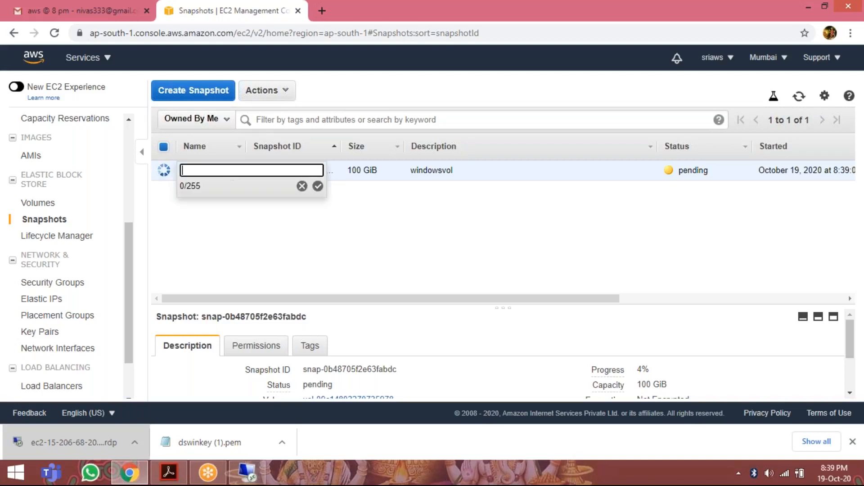
{"action": "type", "text": "winvolsnap"}
{"action": "key", "text": "Return"}
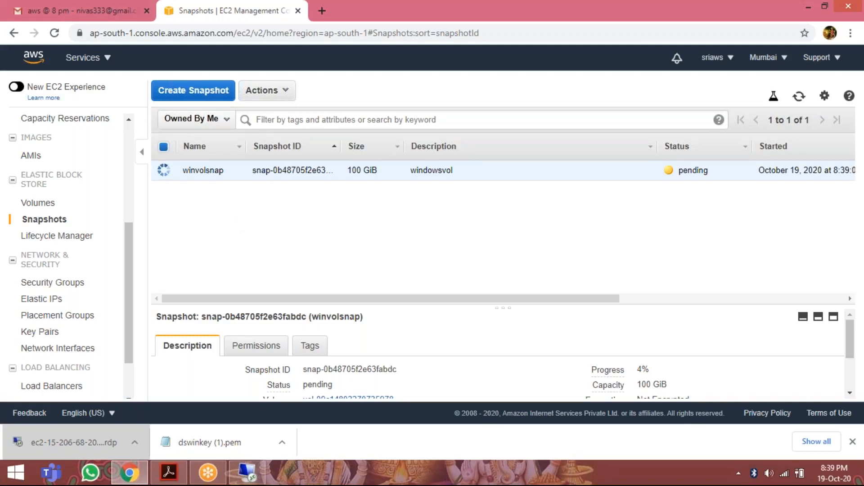
{"action": "left_click", "coordinate": [799, 97]}
{"action": "left_click", "coordinate": [799, 95]}
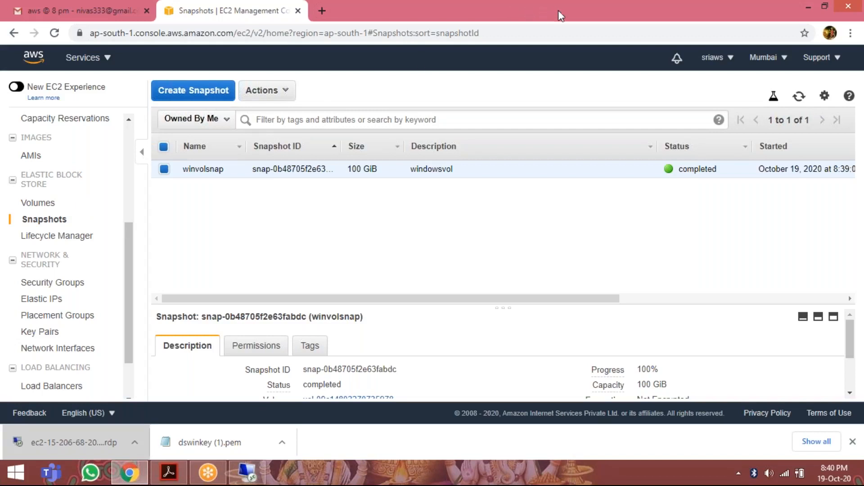
Switch back to the Remote Desktop session and take Disk 1 offline in Disk Management
{"action": "left_click", "coordinate": [600, 17]}
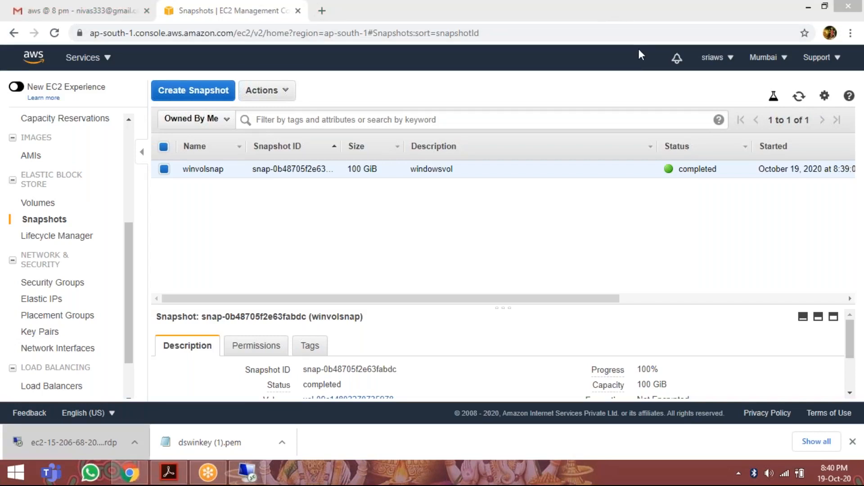
{"action": "left_click", "coordinate": [248, 472]}
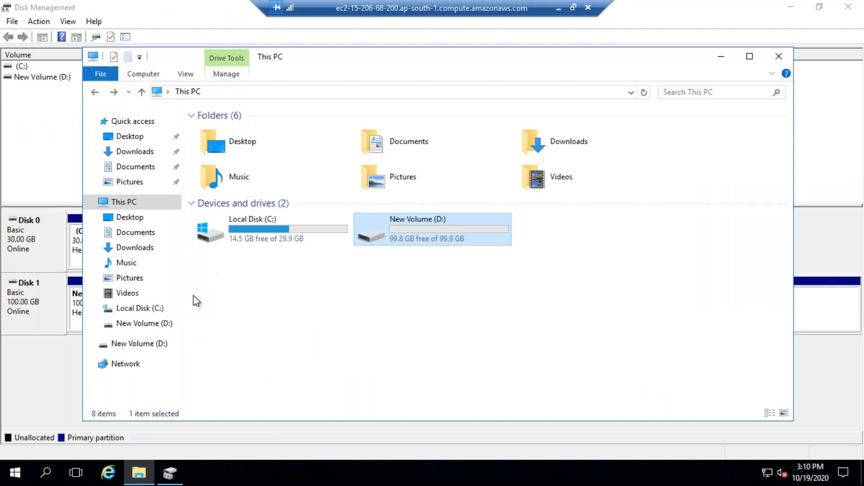
{"action": "left_click", "coordinate": [176, 465]}
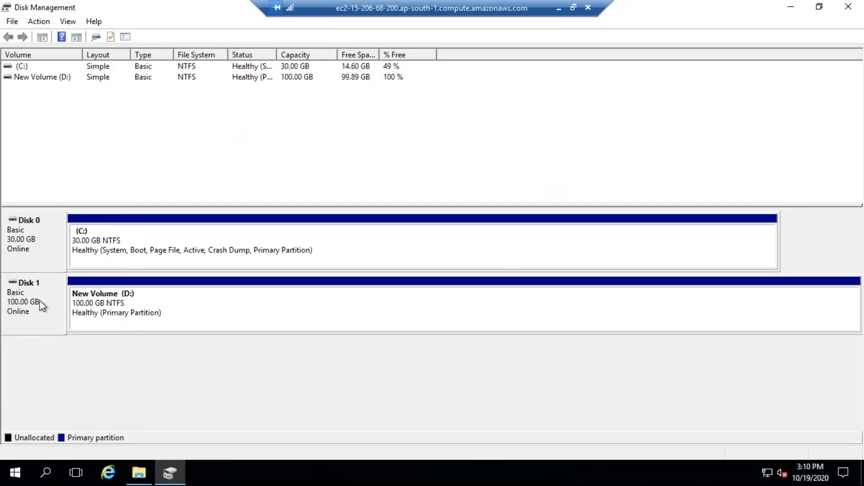
{"action": "right_click", "coordinate": [124, 292]}
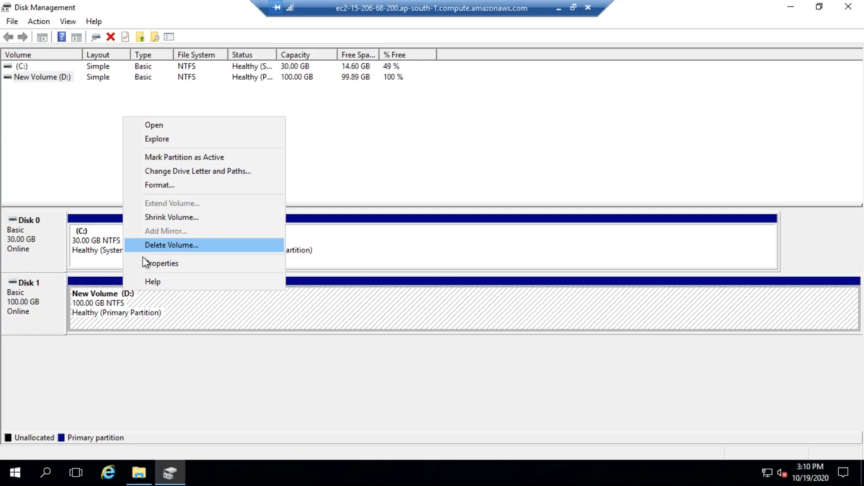
{"action": "left_click", "coordinate": [47, 309]}
{"action": "right_click", "coordinate": [44, 304]}
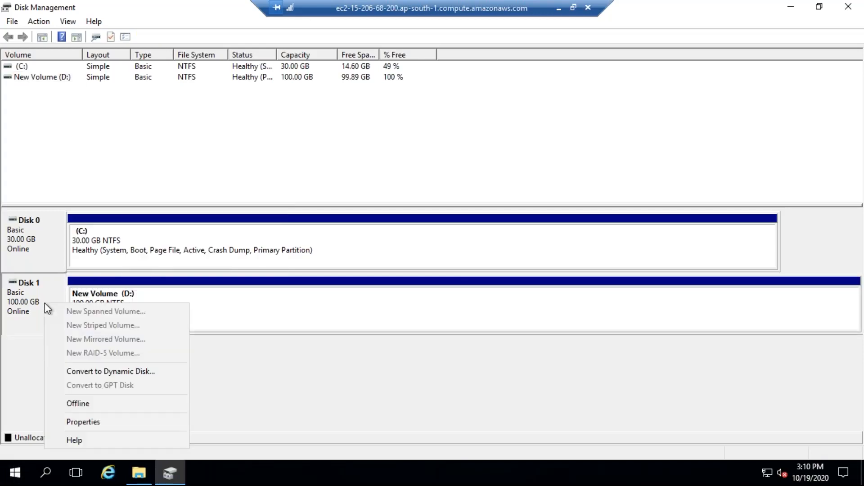
{"action": "left_click", "coordinate": [107, 407]}
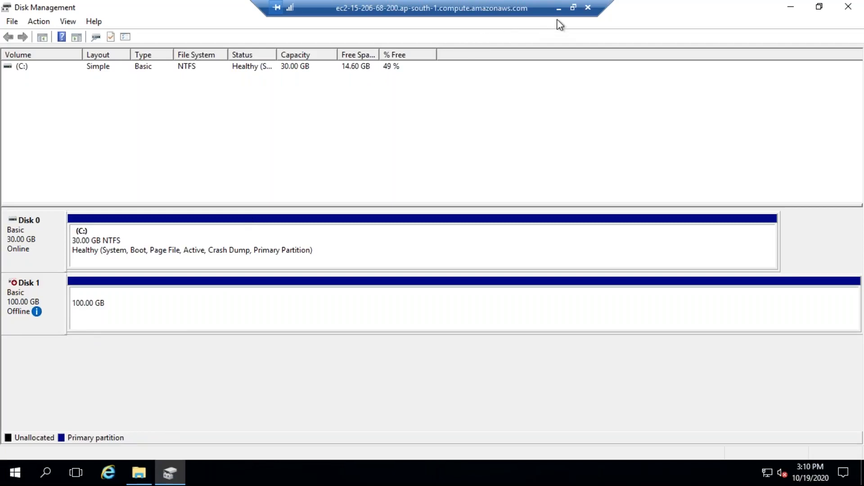
Switch to the EC2 console, detach the winvol volume from its instance and refresh the volume list
{"action": "left_click", "coordinate": [559, 7]}
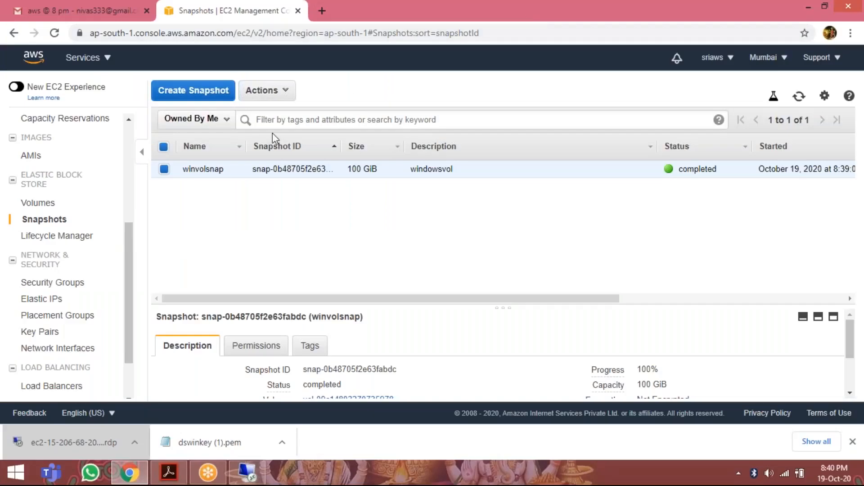
{"action": "left_click", "coordinate": [48, 208]}
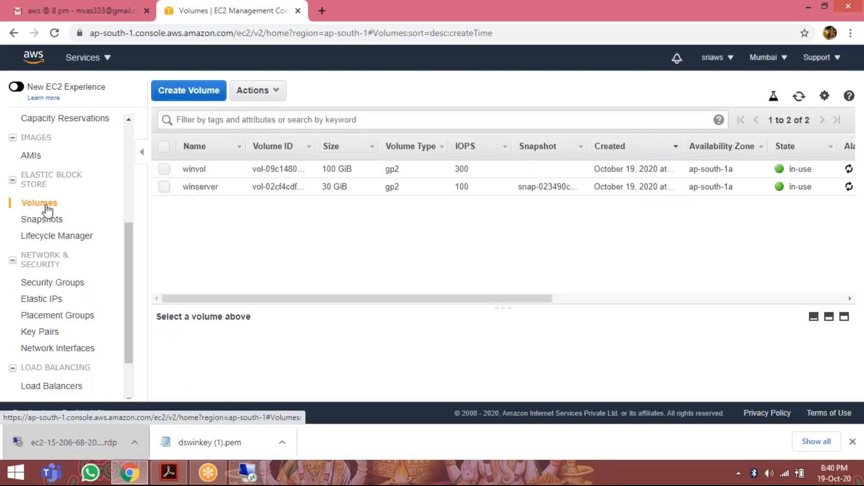
{"action": "left_click", "coordinate": [165, 170]}
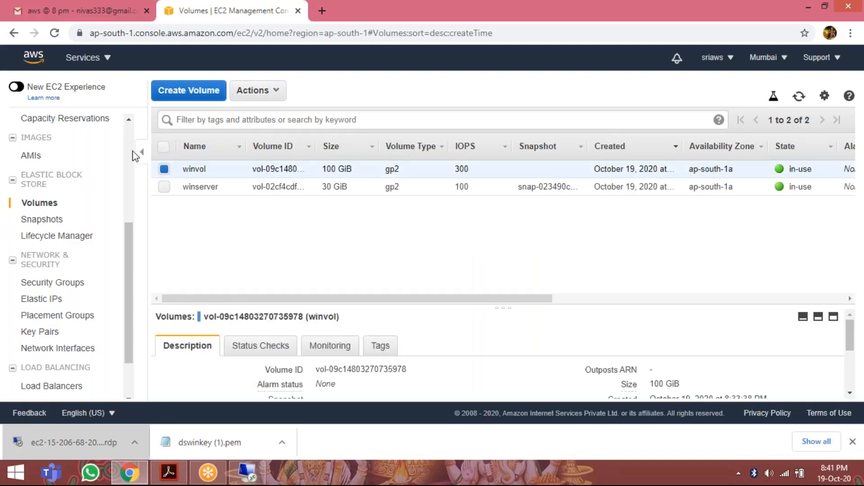
{"action": "left_click", "coordinate": [267, 92]}
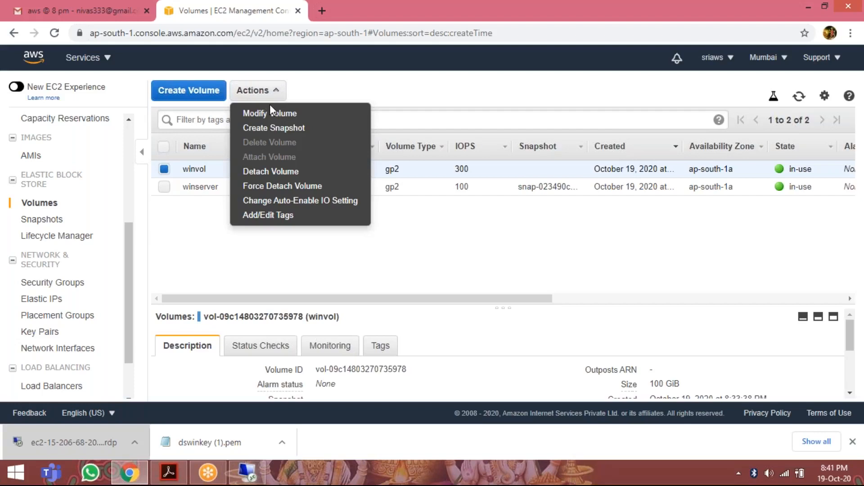
{"action": "left_click", "coordinate": [280, 177]}
{"action": "left_click", "coordinate": [604, 288]}
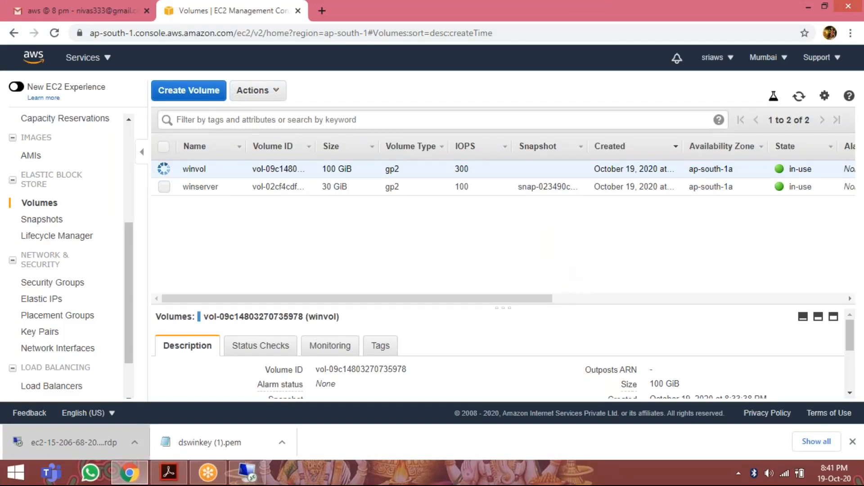
{"action": "left_click", "coordinate": [797, 97]}
Delete the detached winvol volume, refresh the volume list and check the disks in the Remote Desktop session
{"action": "left_click", "coordinate": [254, 92]}
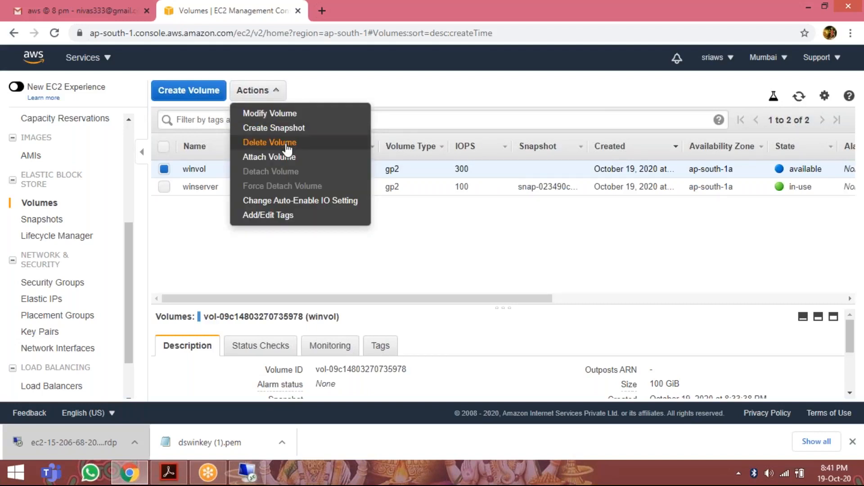
{"action": "left_click", "coordinate": [269, 142]}
{"action": "left_click", "coordinate": [587, 285]}
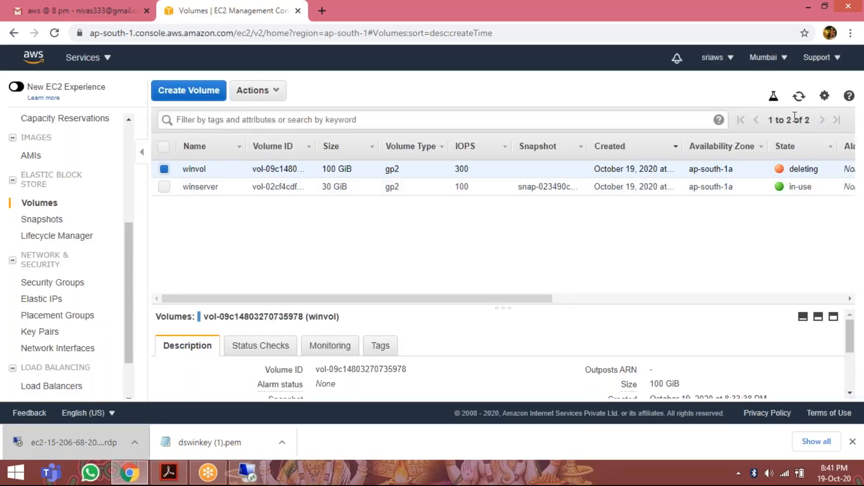
{"action": "left_click", "coordinate": [798, 100]}
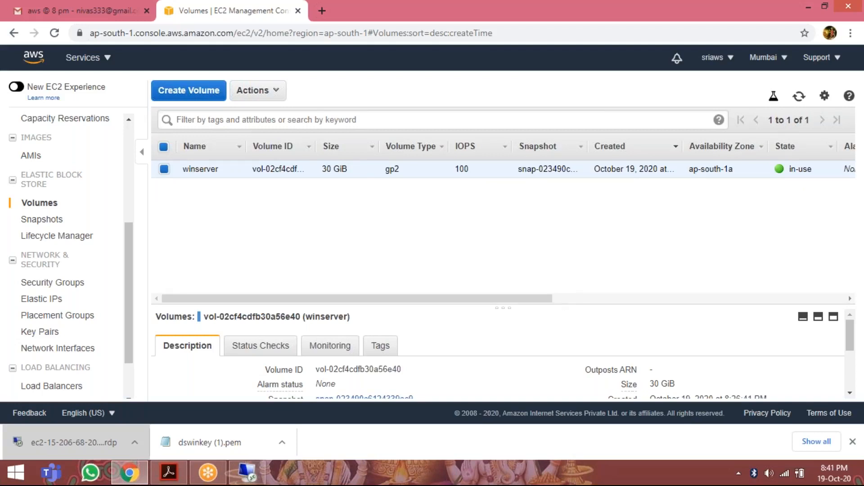
{"action": "left_click", "coordinate": [246, 472]}
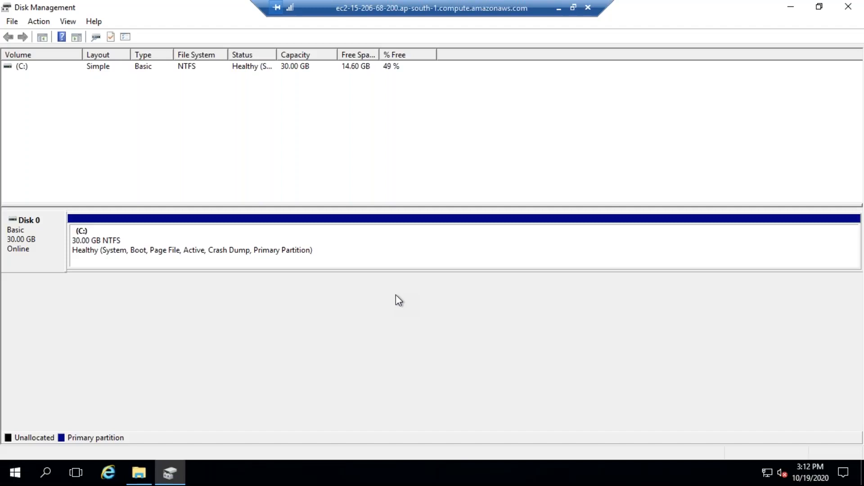
Return to the EC2 console and start creating a volume from the winvolsnap snapshot
{"action": "left_click", "coordinate": [559, 8]}
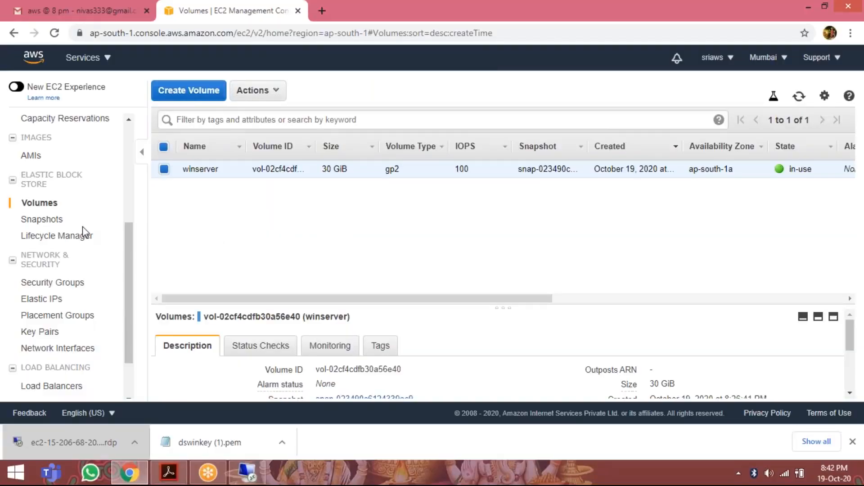
{"action": "left_click", "coordinate": [47, 221]}
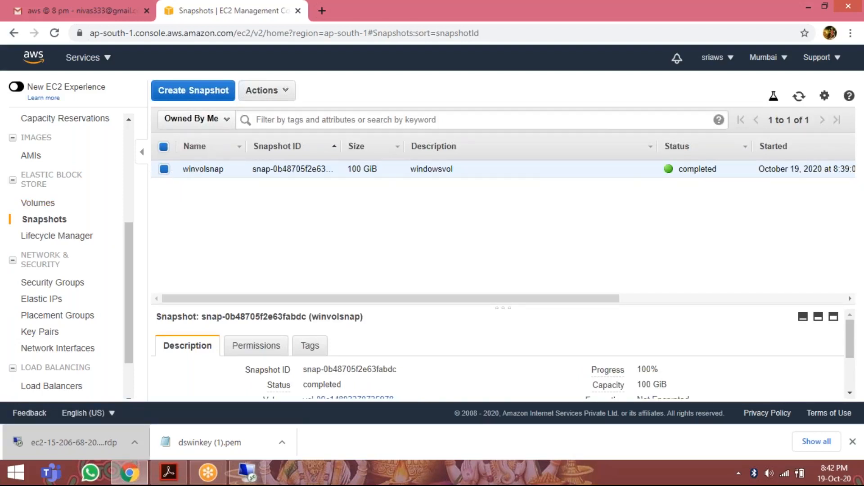
{"action": "left_click", "coordinate": [261, 94]}
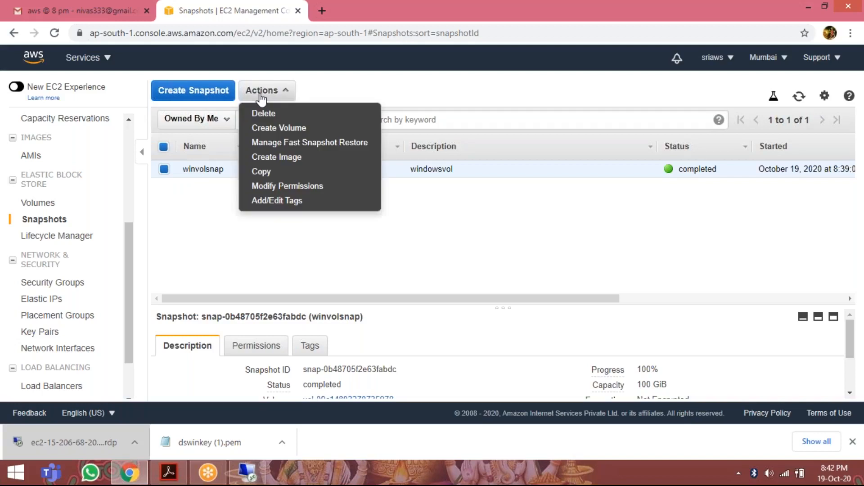
{"action": "left_click", "coordinate": [280, 129]}
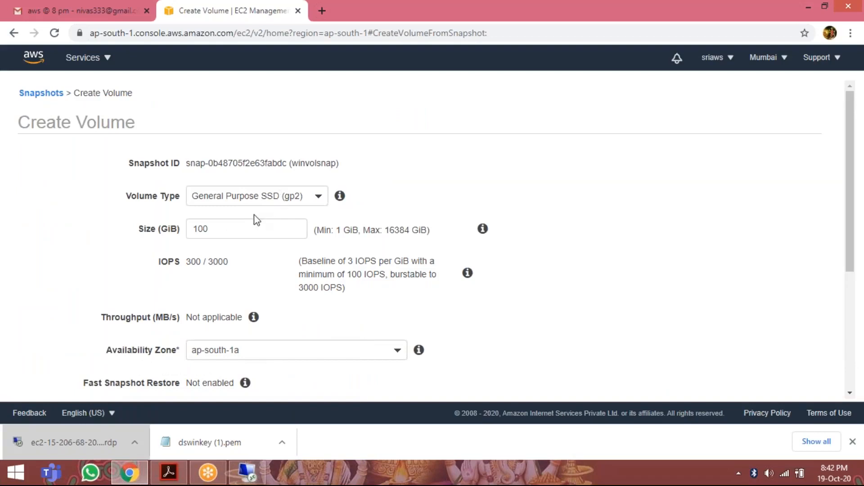
Set the new volume's size to 160 GiB, create it and return to the snapshot list
{"action": "left_click_drag", "start_coordinate": [232, 226], "coordinate": [216, 226]}
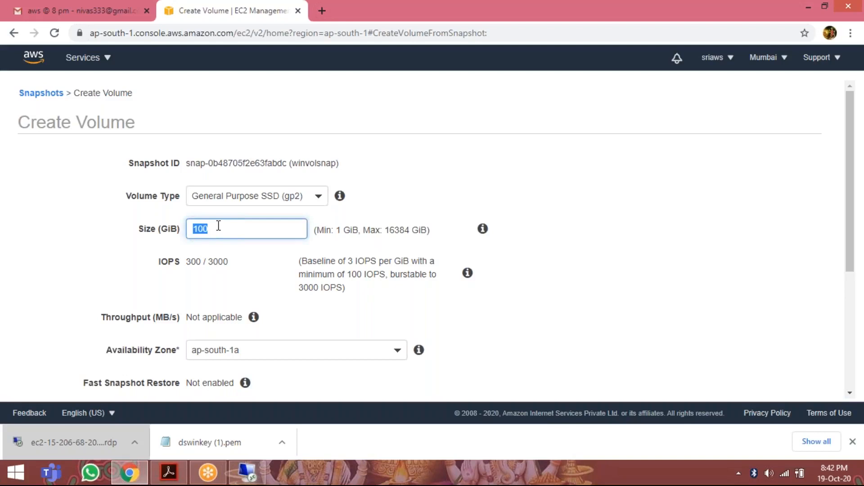
{"action": "key", "text": "Right"}
{"action": "key", "text": "BackSpace"}
{"action": "key", "text": "BackSpace"}
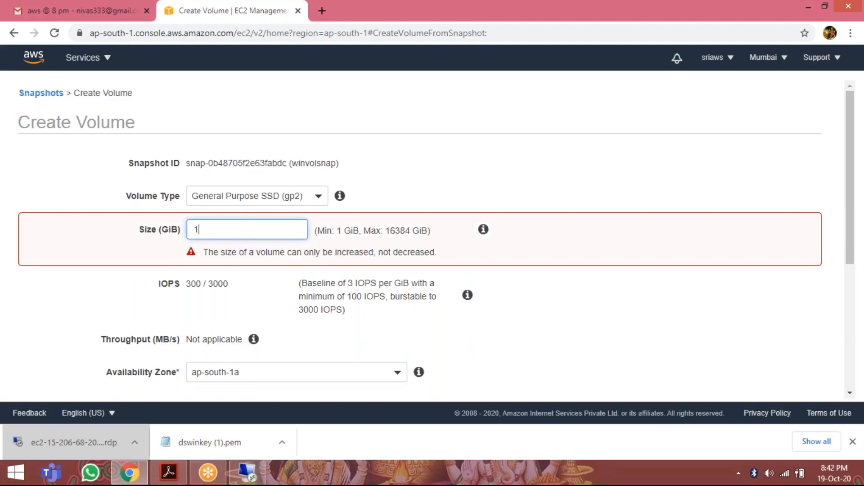
{"action": "type", "text": "60"}
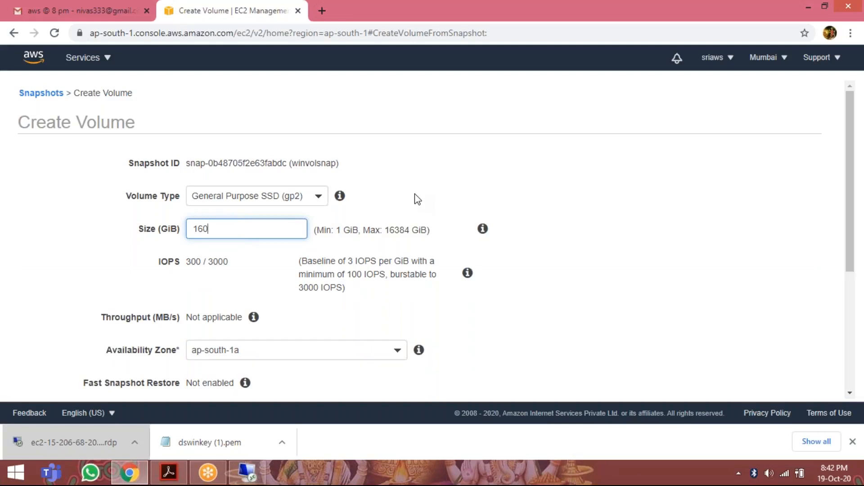
{"action": "scroll", "coordinate": [415, 194], "scroll_direction": "down", "scroll_amount": 1}
{"action": "scroll", "coordinate": [415, 193], "scroll_direction": "down", "scroll_amount": 4}
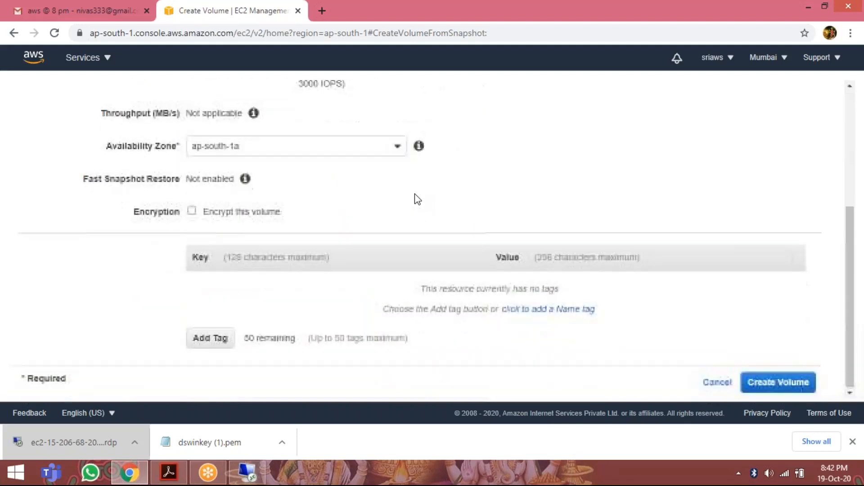
{"action": "left_click", "coordinate": [779, 382]}
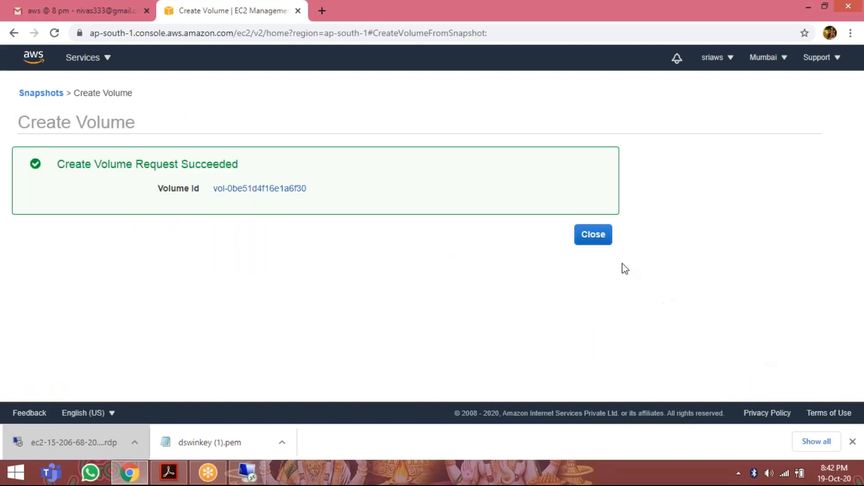
{"action": "left_click", "coordinate": [603, 238]}
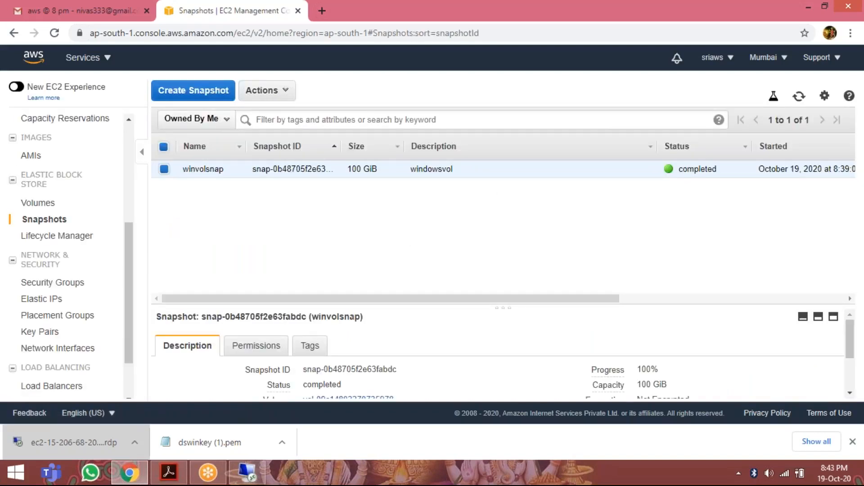
Attach the new 160 GiB volume to the winserver instance as device xvdf and refresh the volume list
{"action": "left_click", "coordinate": [37, 204]}
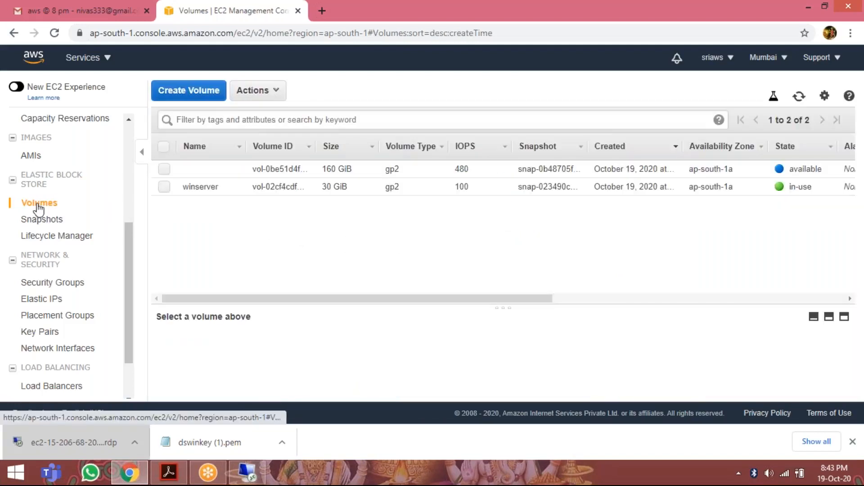
{"action": "left_click", "coordinate": [169, 172]}
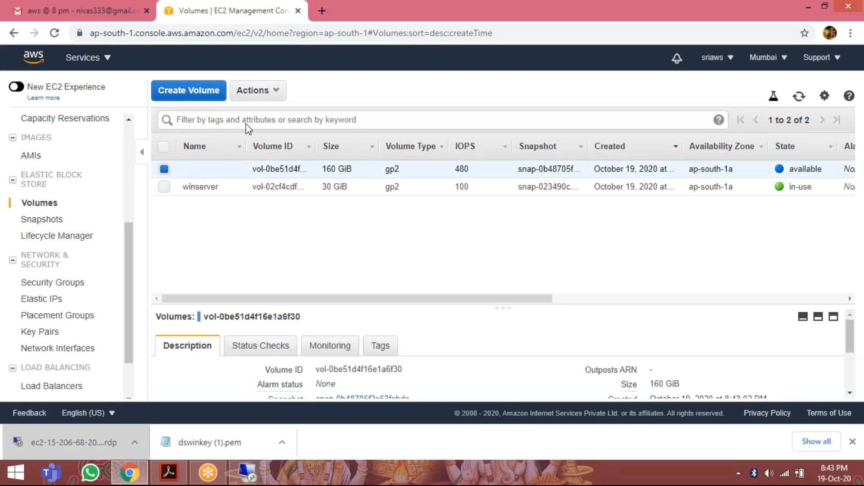
{"action": "left_click", "coordinate": [273, 91]}
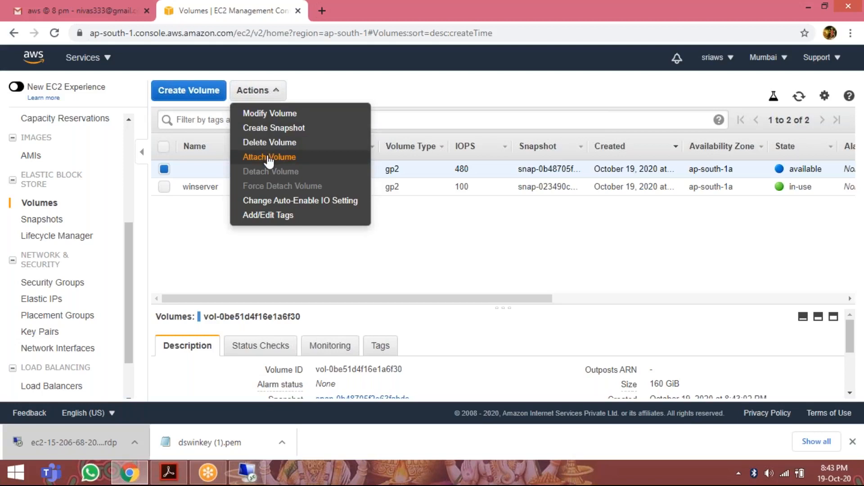
{"action": "left_click", "coordinate": [269, 158]}
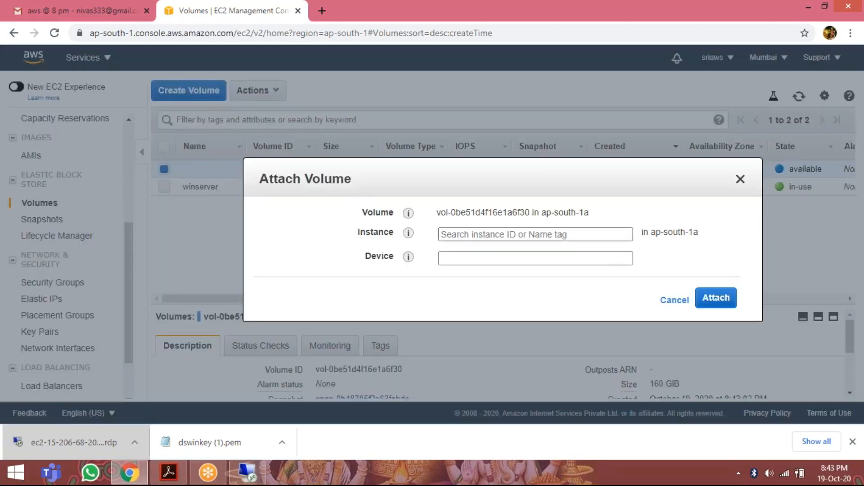
{"action": "left_click", "coordinate": [626, 237]}
{"action": "left_click", "coordinate": [620, 258]}
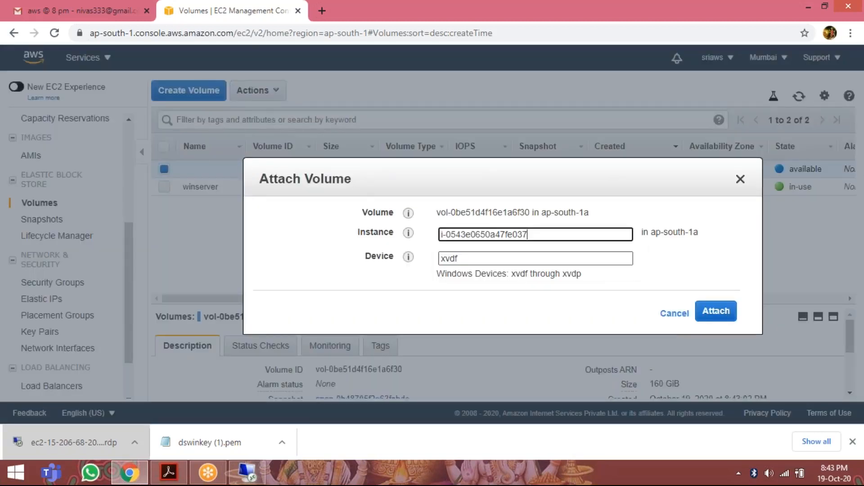
{"action": "left_click", "coordinate": [716, 316]}
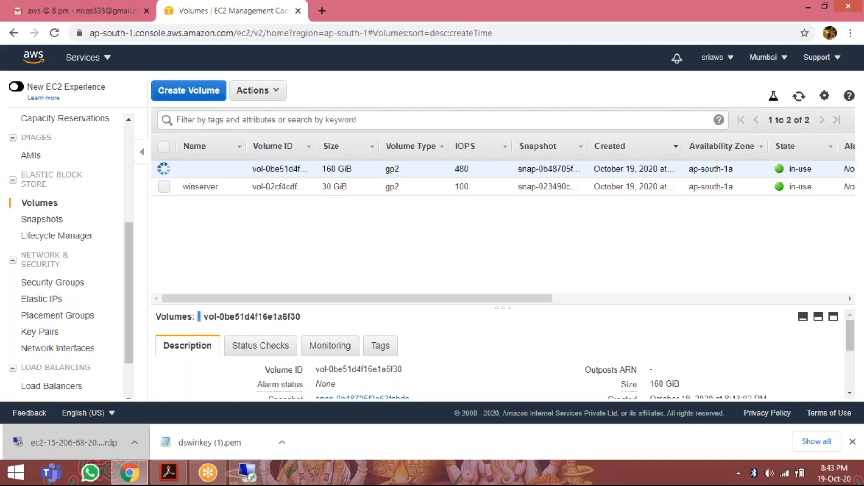
{"action": "left_click", "coordinate": [800, 97]}
Switch to the Remote Desktop session and bring Disk 1 online in Disk Management
{"action": "left_click", "coordinate": [243, 471]}
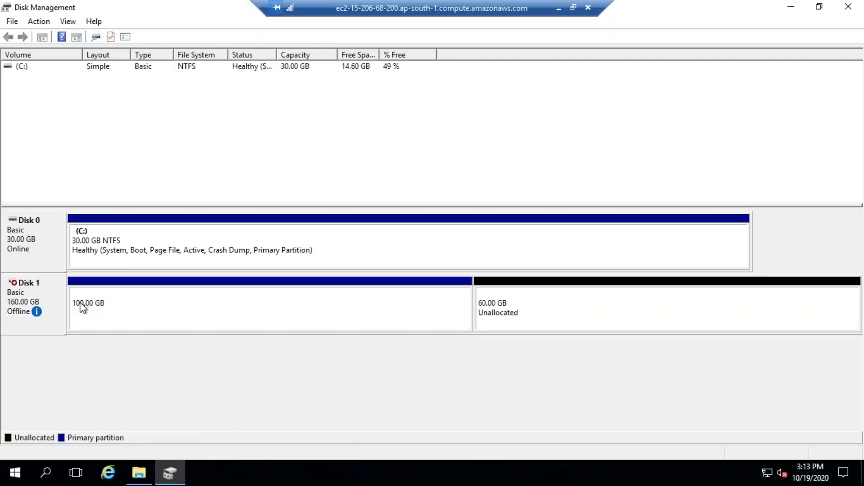
{"action": "right_click", "coordinate": [14, 297]}
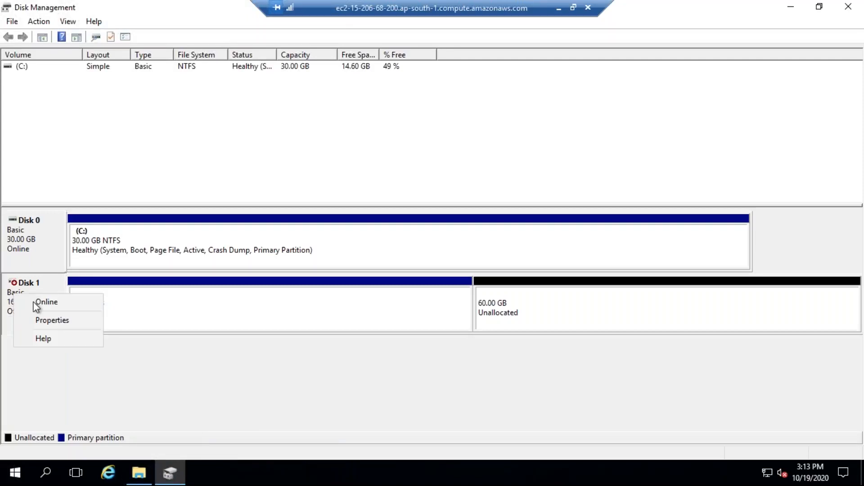
{"action": "left_click", "coordinate": [34, 301]}
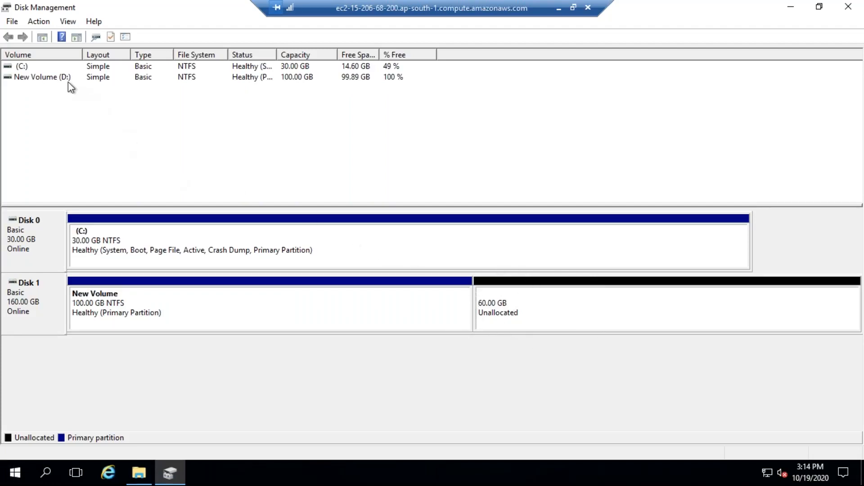
Check the contents of the aws and devops folders on drive D in File Explorer and close the window
{"action": "left_click", "coordinate": [139, 473]}
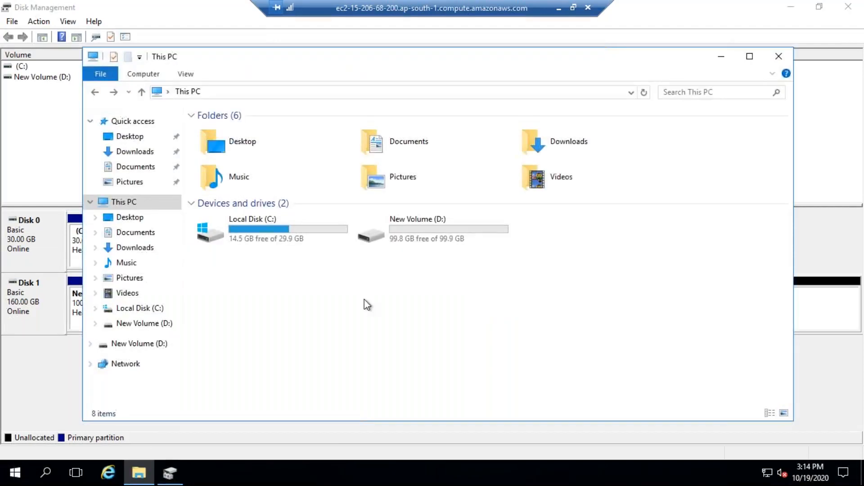
{"action": "double_click", "coordinate": [427, 241]}
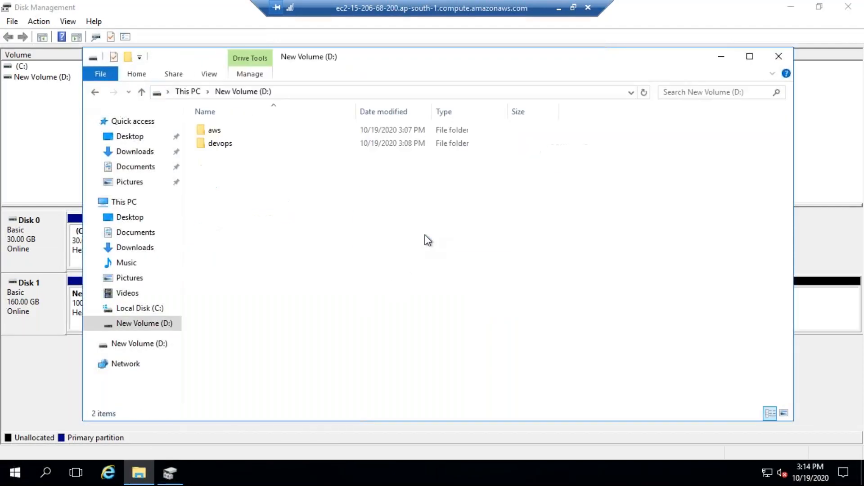
{"action": "double_click", "coordinate": [217, 132]}
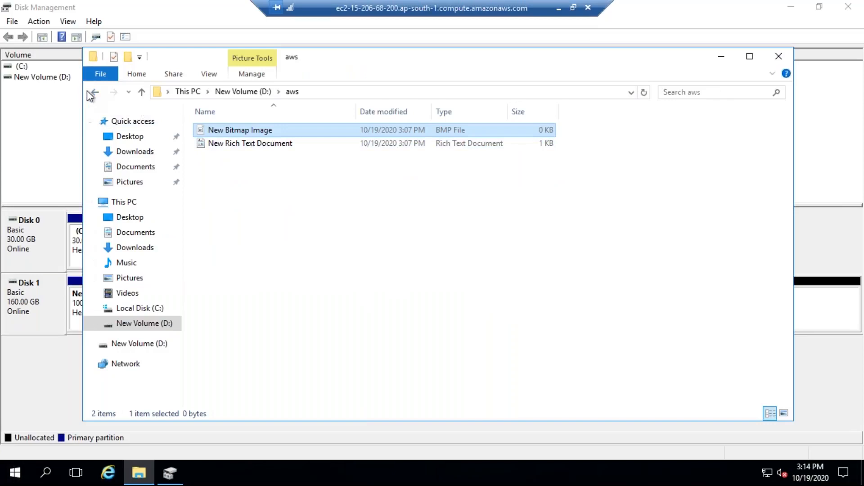
{"action": "left_click", "coordinate": [90, 93]}
{"action": "double_click", "coordinate": [213, 142]}
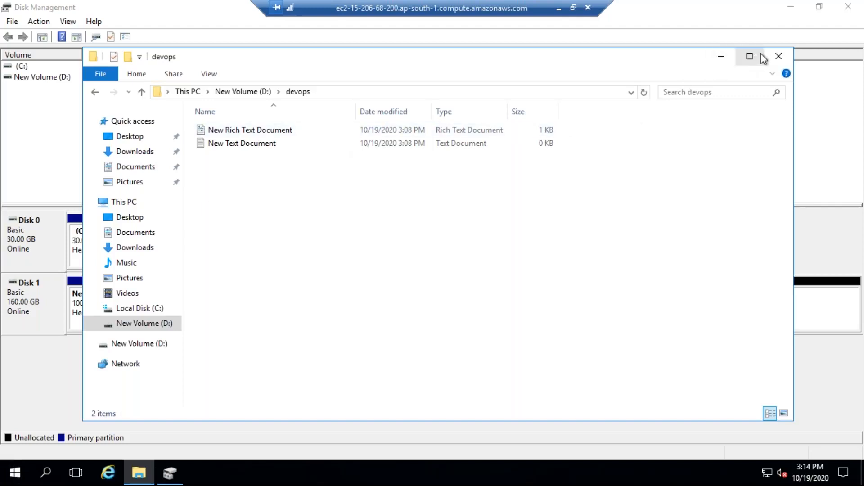
{"action": "left_click", "coordinate": [776, 57]}
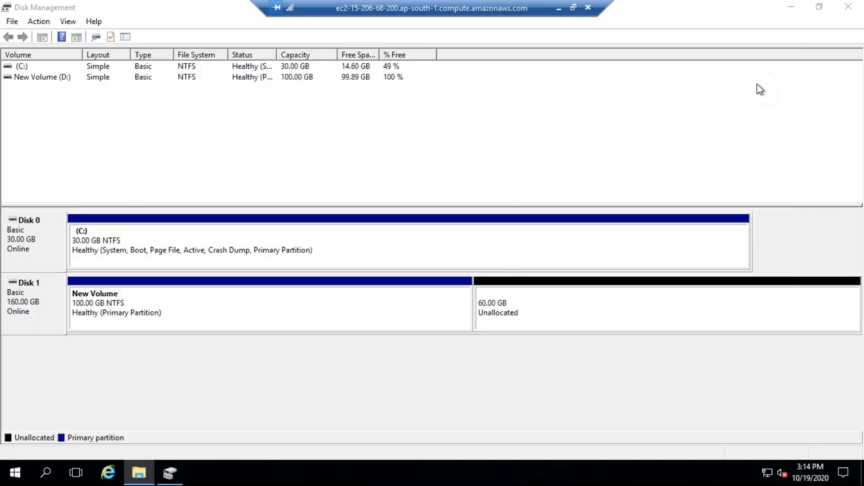
Select the unallocated space on Disk 1 and switch back to the EC2 volume list
{"action": "left_click", "coordinate": [519, 314]}
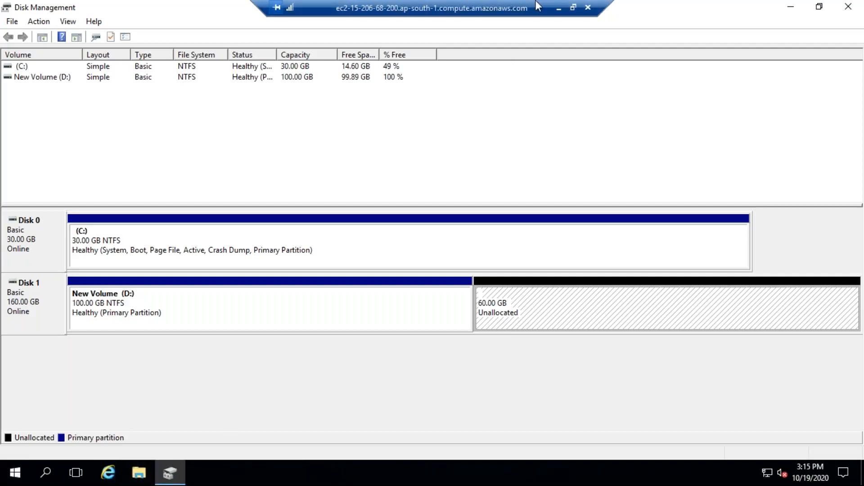
{"action": "left_click", "coordinate": [557, 9]}
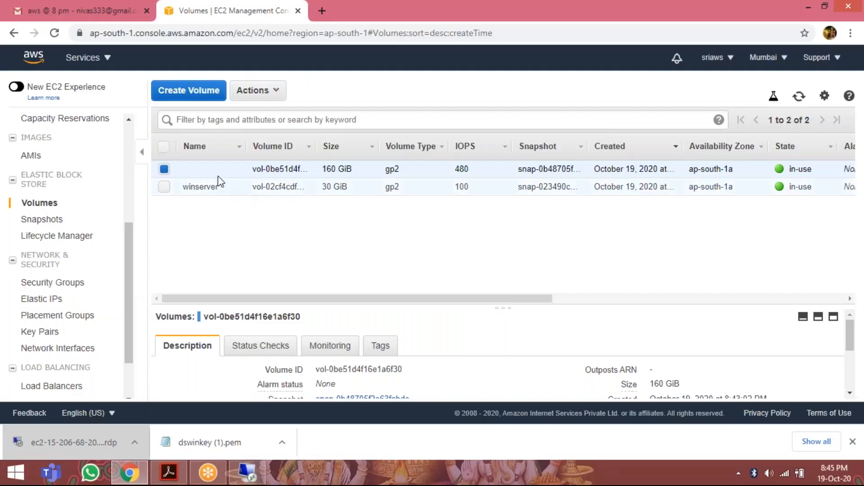
Review the volume types offered when modifying the 160 GiB volume, and close the dialog without changing anything
{"action": "left_click", "coordinate": [252, 99]}
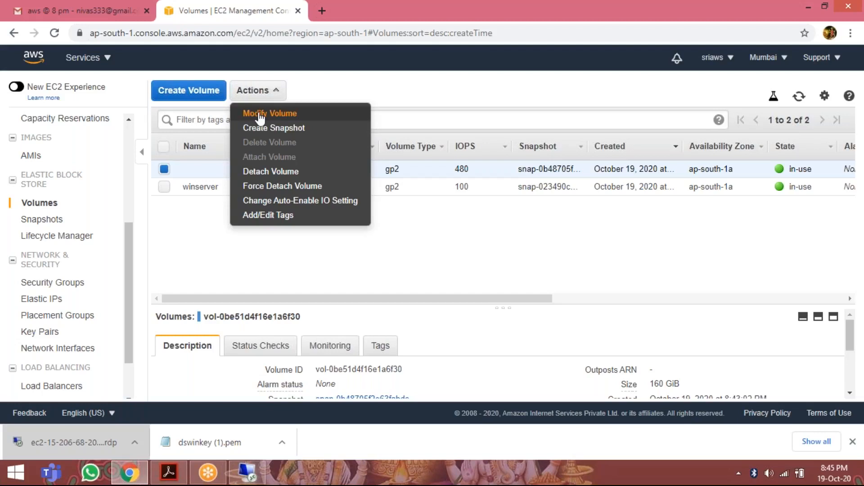
{"action": "left_click", "coordinate": [260, 115]}
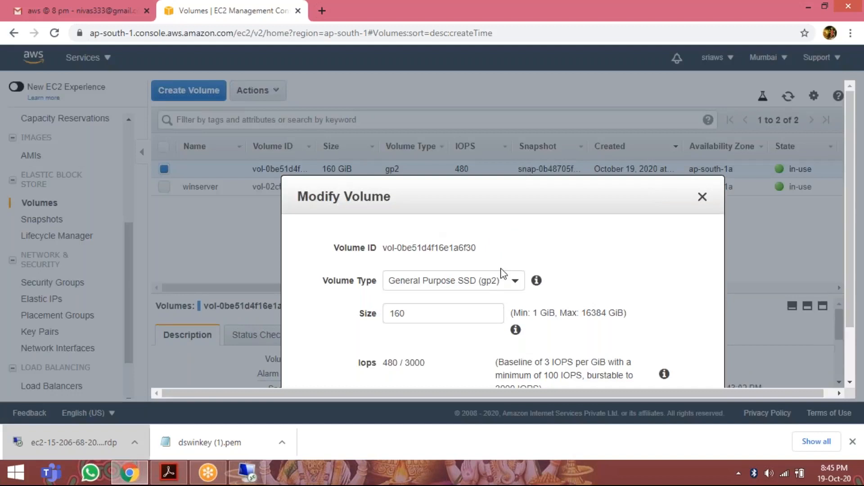
{"action": "left_click", "coordinate": [518, 283]}
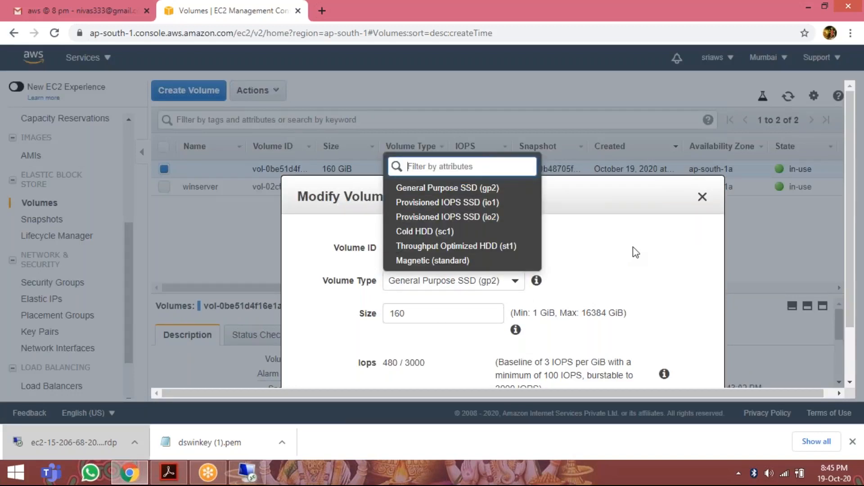
{"action": "left_click", "coordinate": [670, 239]}
{"action": "left_click", "coordinate": [703, 196]}
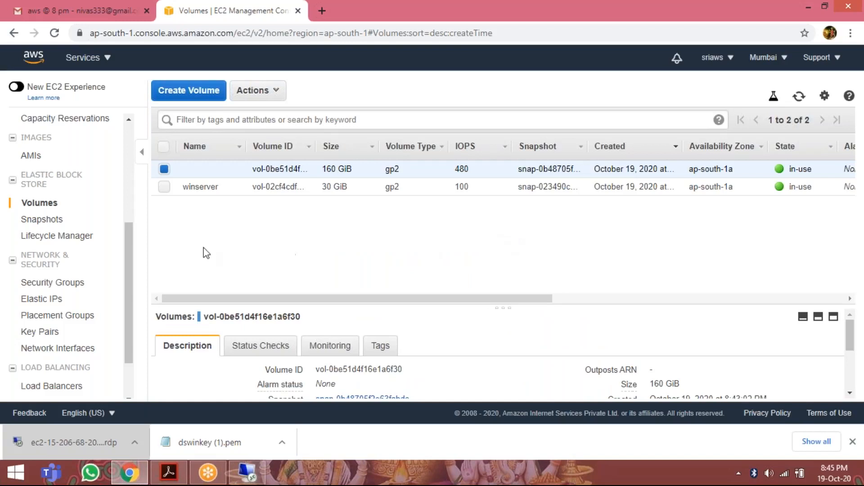
Copy the winvolsnap snapshot to the Asia Pacific (Singapore) region, keeping the default description and no encryption
{"action": "left_click", "coordinate": [54, 221]}
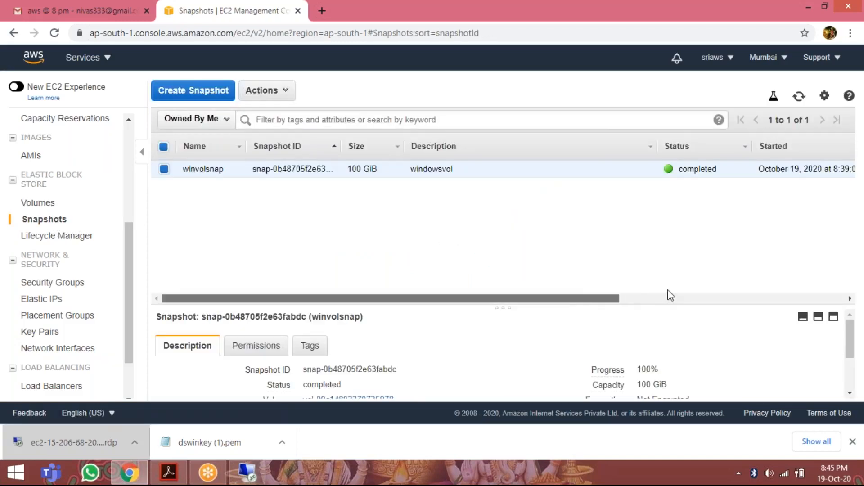
{"action": "left_click_drag", "start_coordinate": [589, 296], "coordinate": [315, 243]}
{"action": "left_click", "coordinate": [285, 90]}
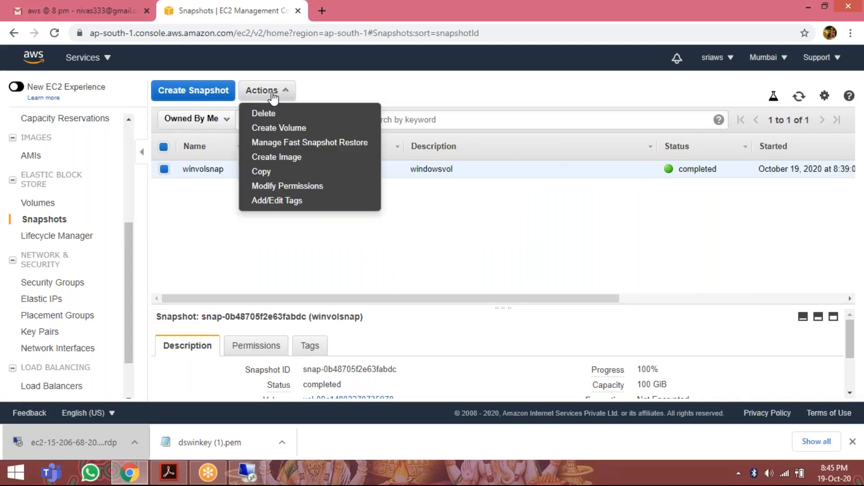
{"action": "left_click", "coordinate": [313, 176]}
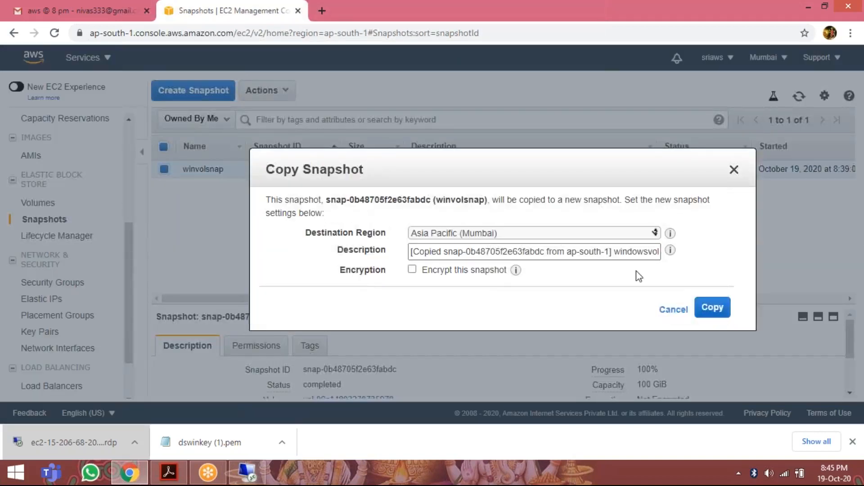
{"action": "left_click", "coordinate": [660, 236]}
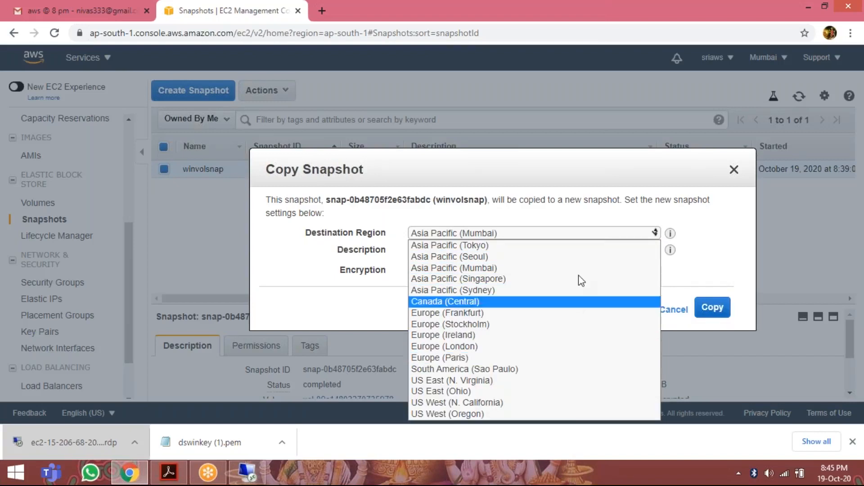
{"action": "left_click", "coordinate": [550, 280]}
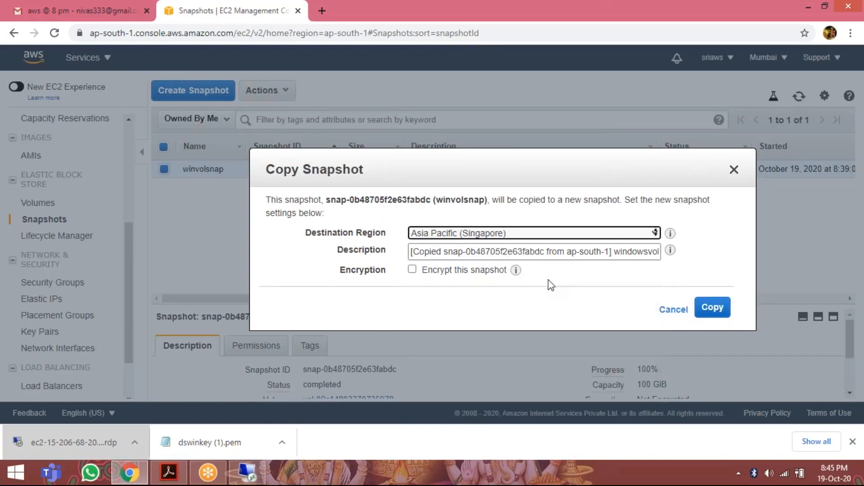
{"action": "left_click", "coordinate": [715, 308]}
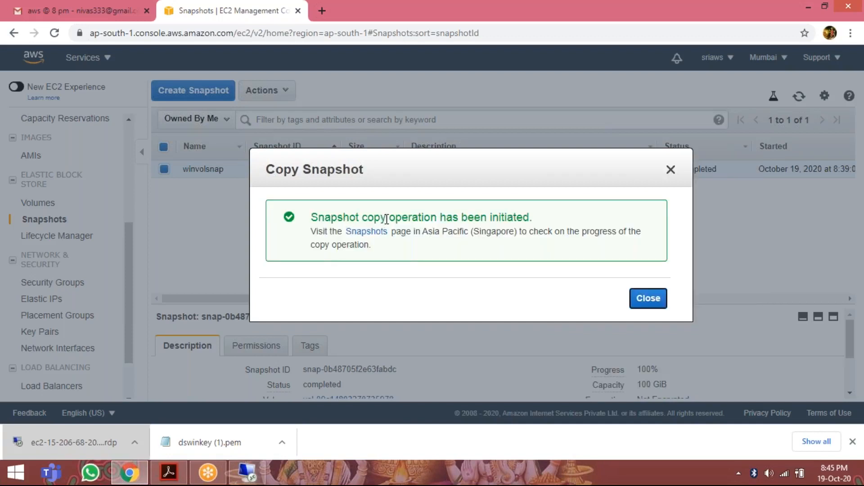
{"action": "left_click", "coordinate": [655, 299]}
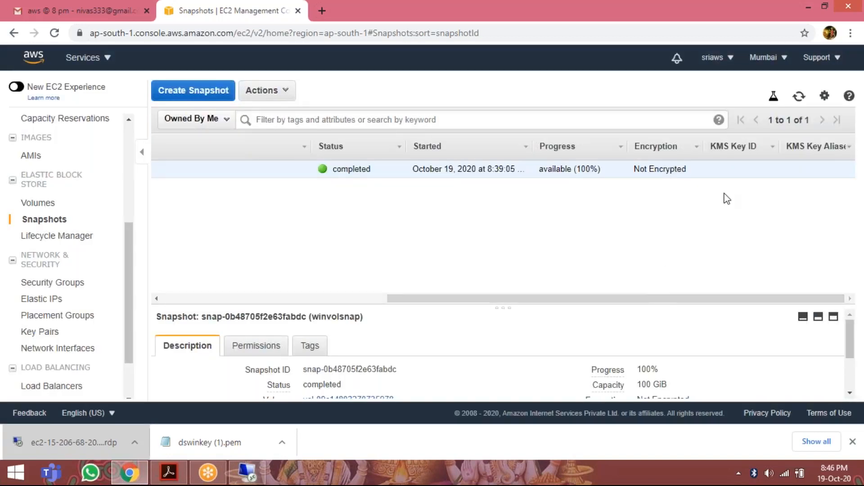
Switch the console to the Asia Pacific (Singapore) region and refresh its snapshot list to check the copy
{"action": "left_click", "coordinate": [777, 63]}
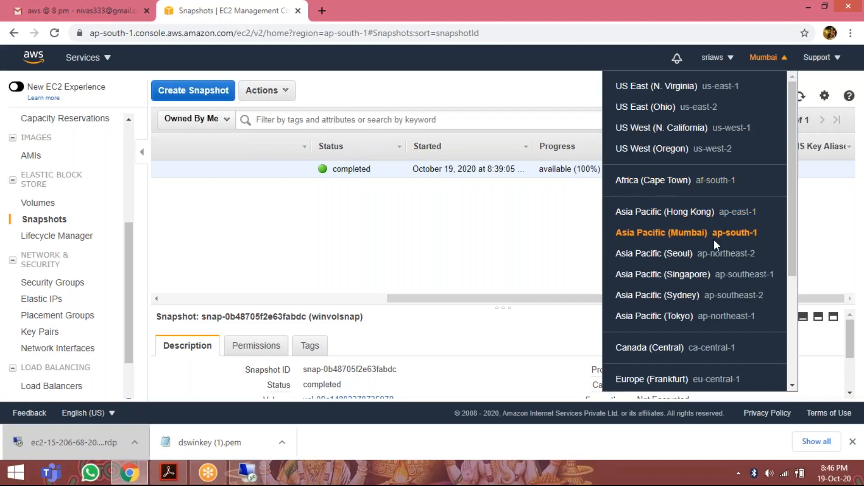
{"action": "left_click", "coordinate": [714, 275]}
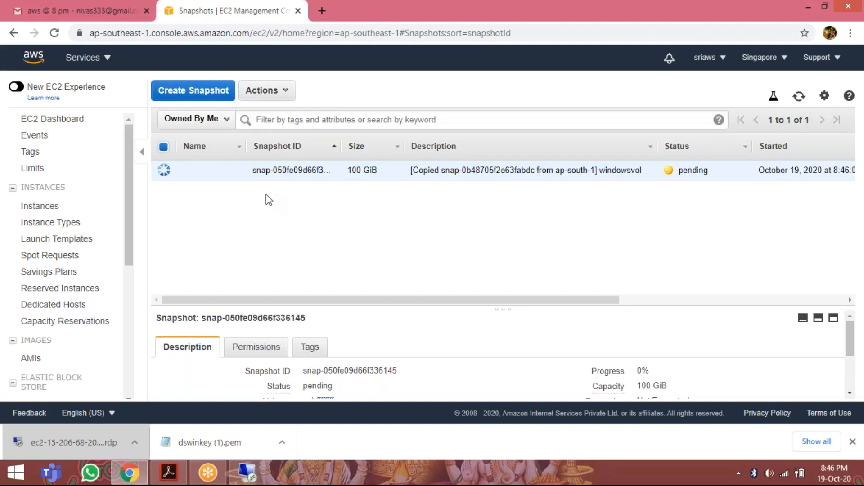
{"action": "left_click", "coordinate": [799, 96]}
{"action": "left_click", "coordinate": [799, 96]}
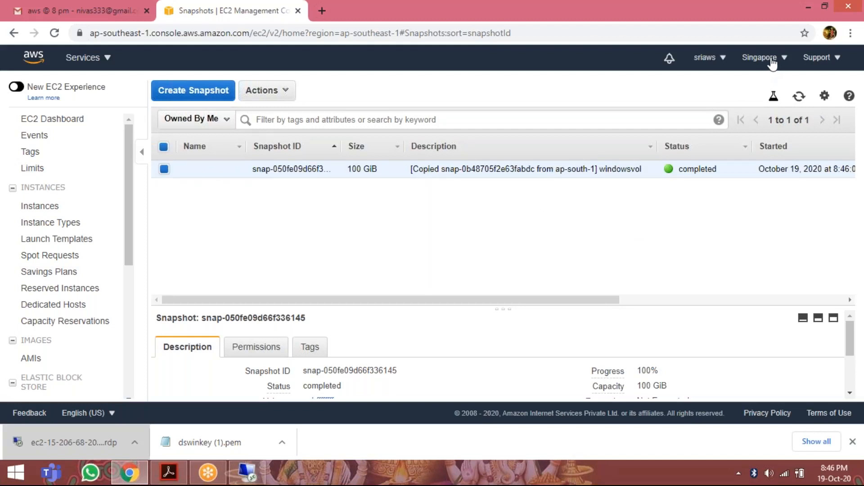
Delete the copied snapshot in Singapore and return the console to the Asia Pacific (Mumbai) region
{"action": "left_click", "coordinate": [281, 92]}
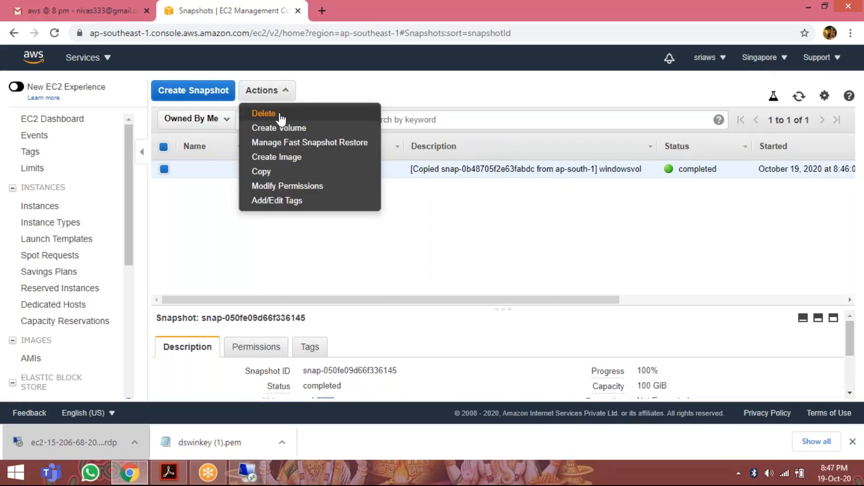
{"action": "left_click", "coordinate": [279, 115]}
{"action": "left_click", "coordinate": [596, 289]}
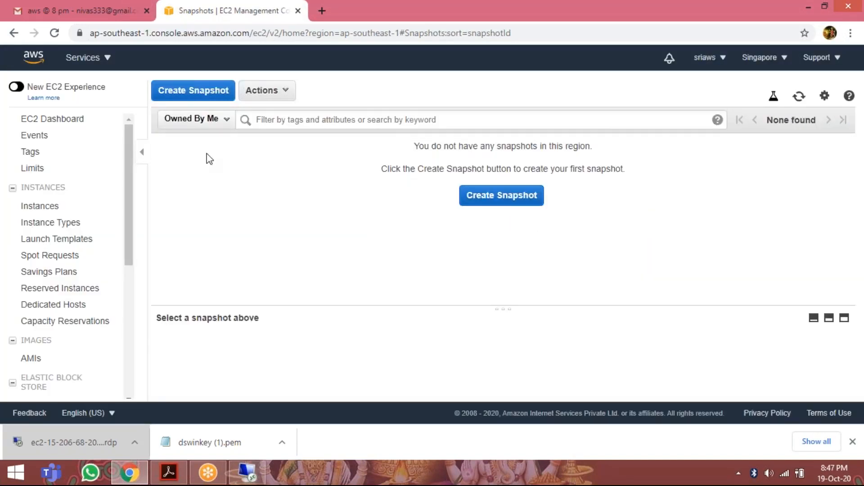
{"action": "left_click", "coordinate": [780, 62]}
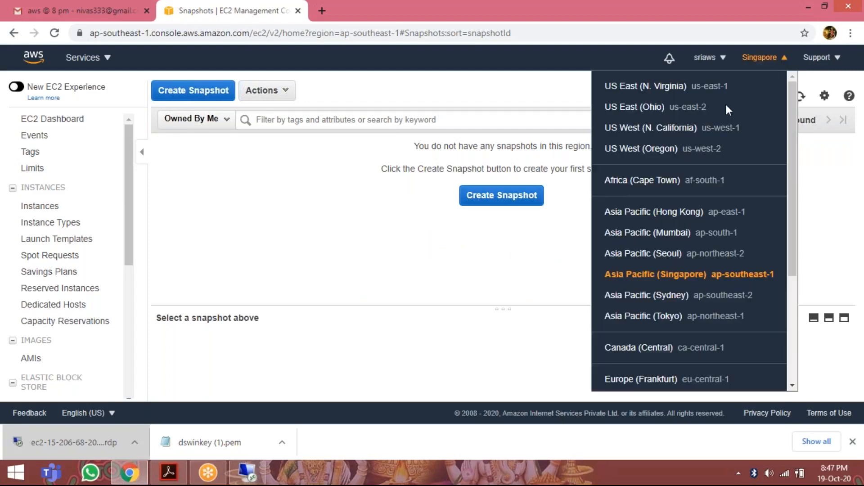
{"action": "left_click", "coordinate": [679, 234]}
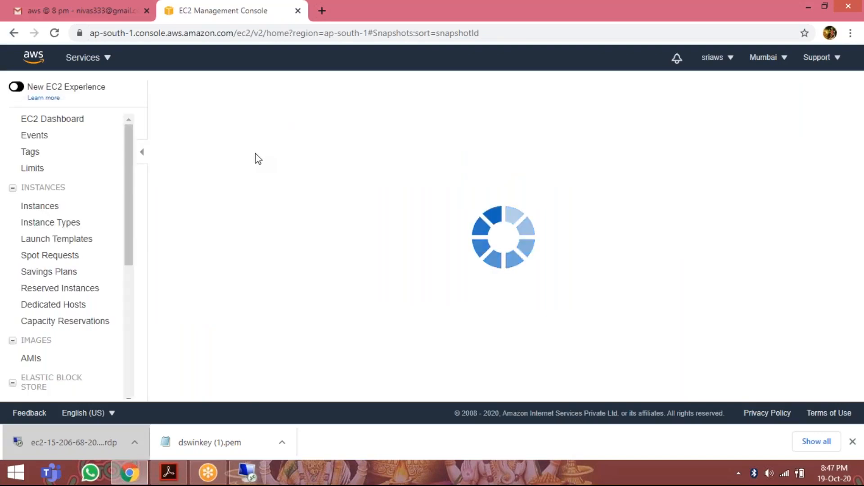
Create an image from the winvolsnap snapshot with mywinimage as both its name and description
{"action": "mouse_move", "coordinate": [202, 173]}
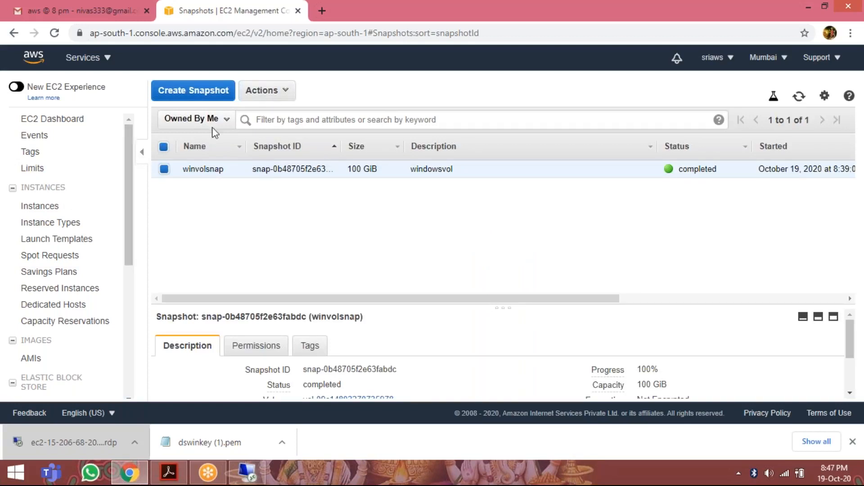
{"action": "left_click", "coordinate": [278, 93]}
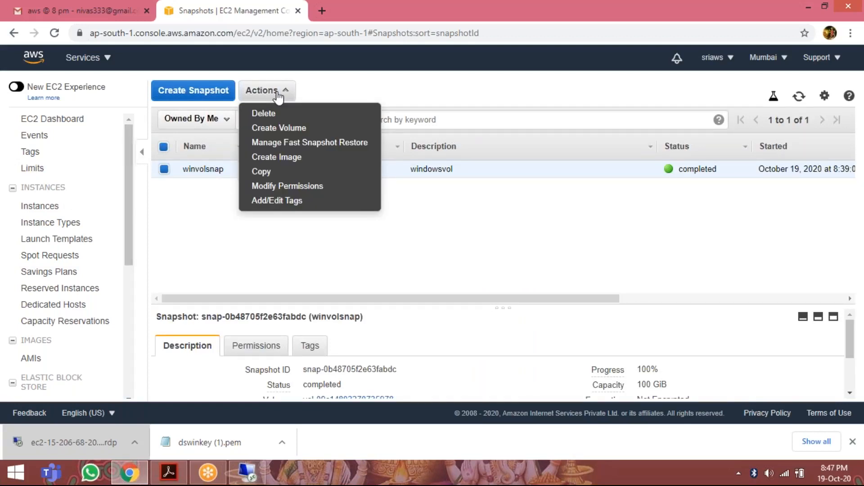
{"action": "left_click", "coordinate": [278, 158]}
{"action": "left_click", "coordinate": [349, 144]}
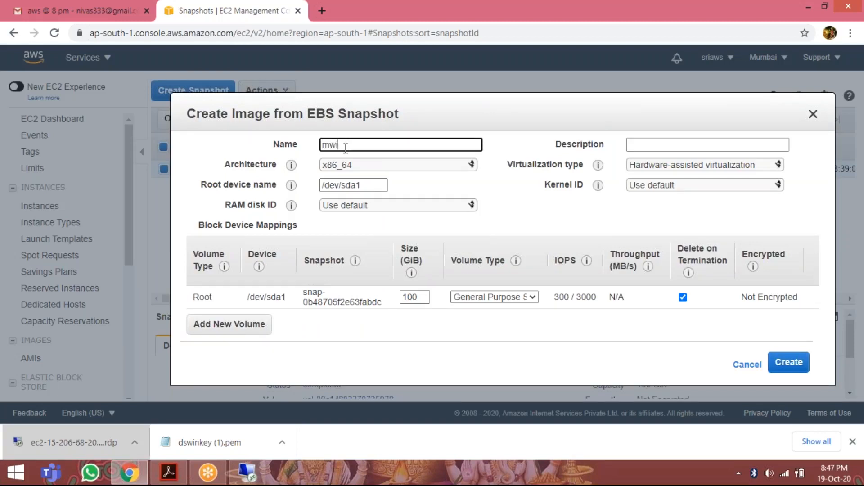
{"action": "type", "text": "mywinimage"}
{"action": "left_click", "coordinate": [671, 142]}
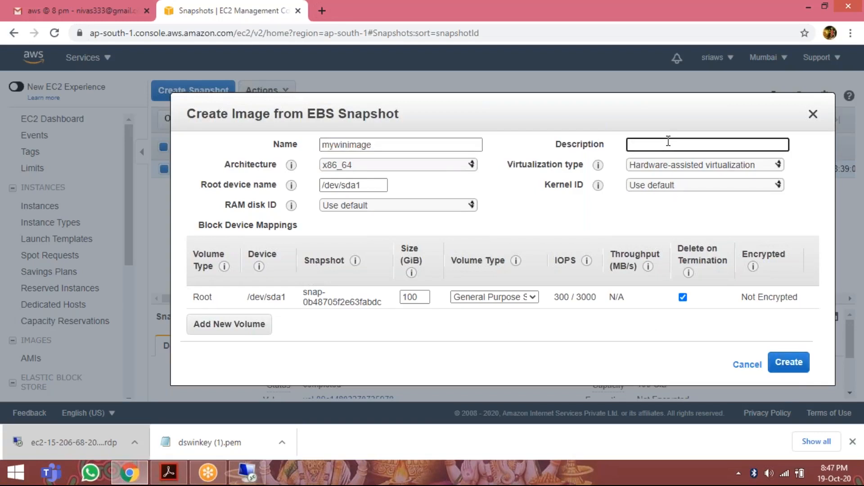
{"action": "type", "text": "mywinimage"}
{"action": "left_click", "coordinate": [788, 362]}
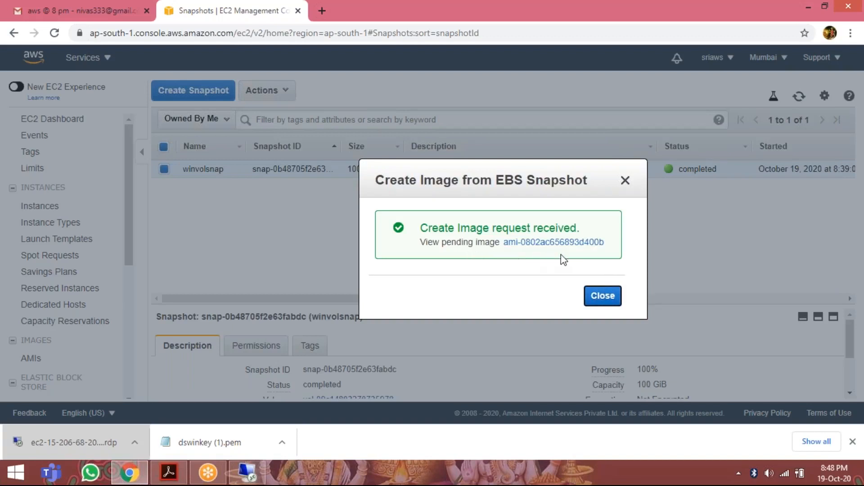
{"action": "left_click", "coordinate": [604, 297]}
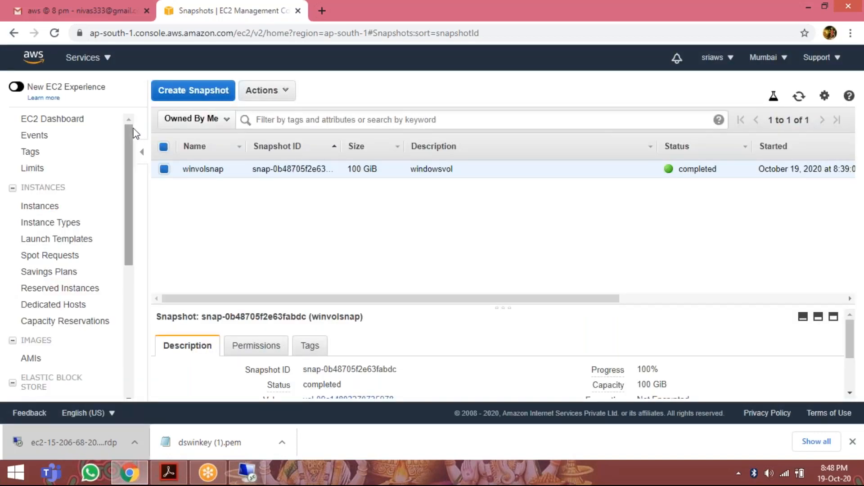
Deregister the mywinimage AMI and return to the snapshot list
{"action": "scroll", "coordinate": [118, 205], "scroll_direction": "down", "scroll_amount": 2}
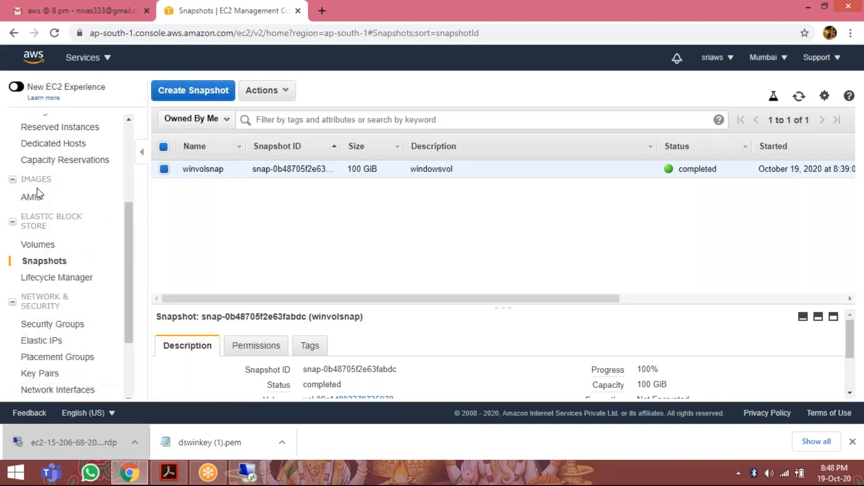
{"action": "left_click", "coordinate": [33, 202]}
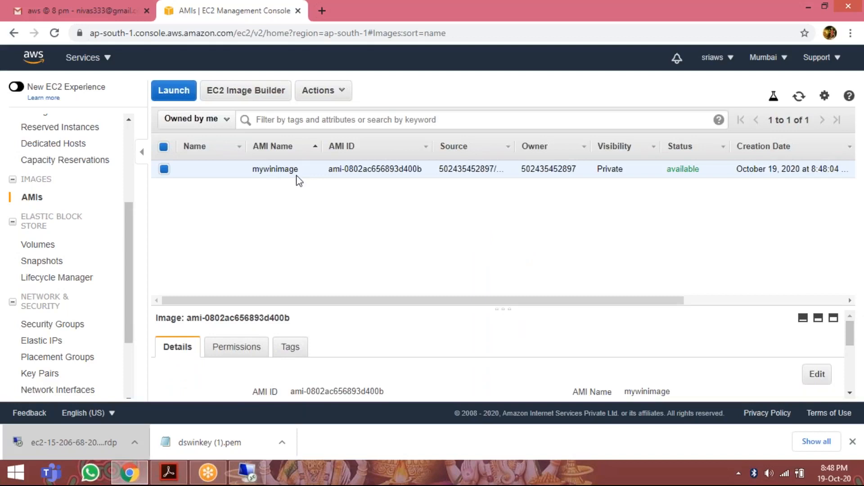
{"action": "left_click", "coordinate": [323, 91]}
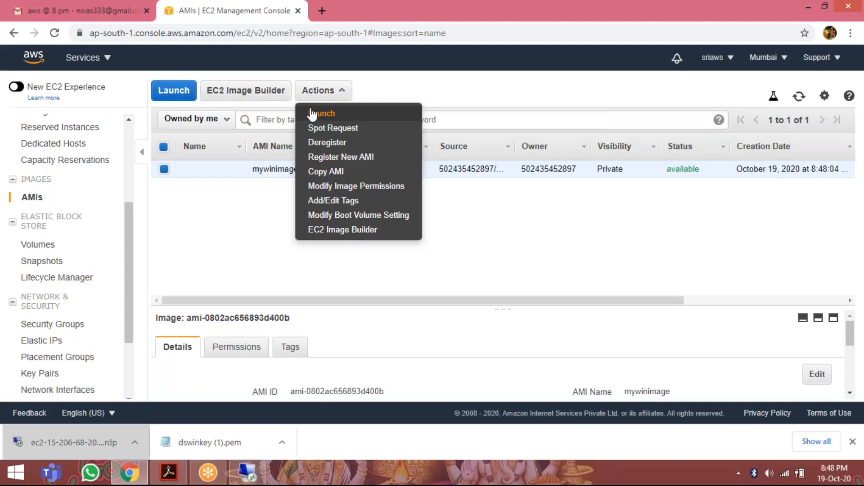
{"action": "left_click", "coordinate": [326, 143]}
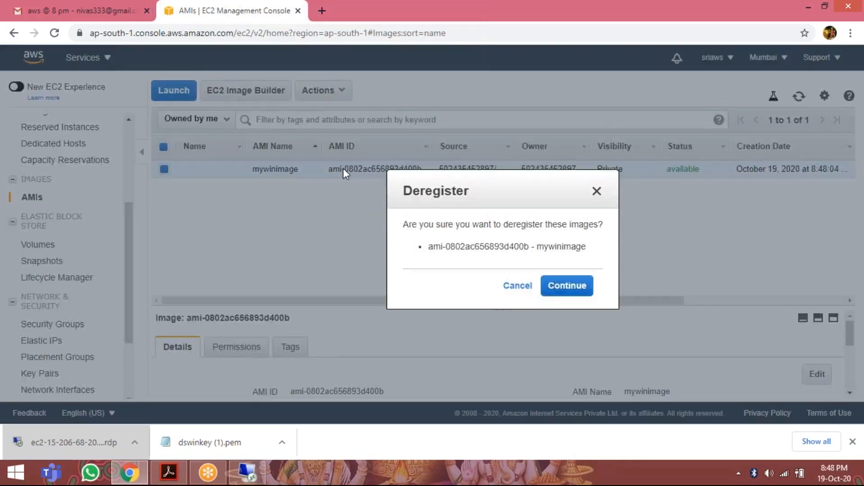
{"action": "left_click", "coordinate": [566, 284]}
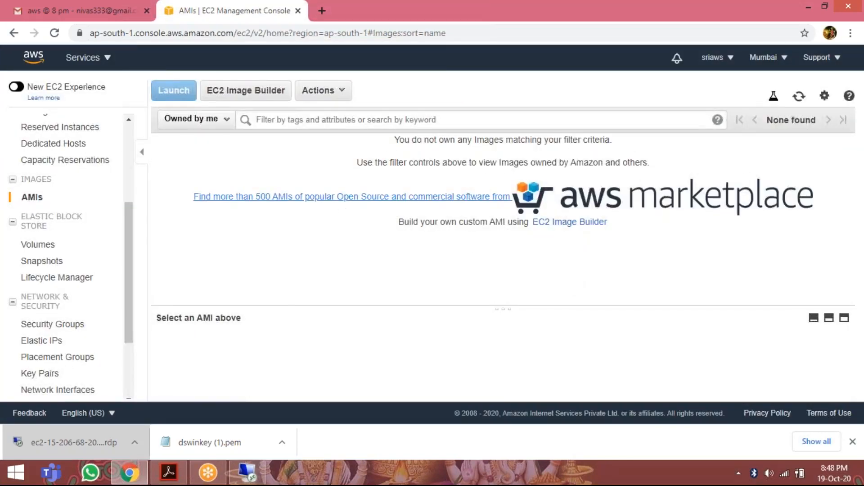
{"action": "left_click", "coordinate": [29, 204]}
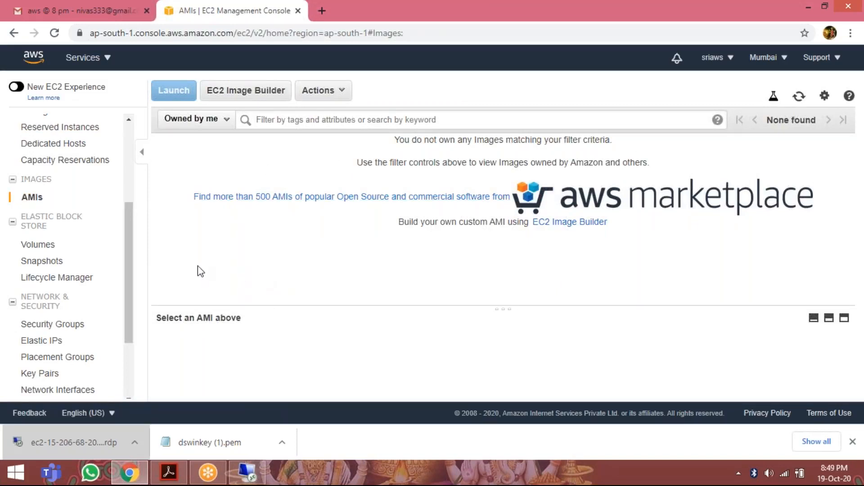
{"action": "left_click", "coordinate": [48, 266]}
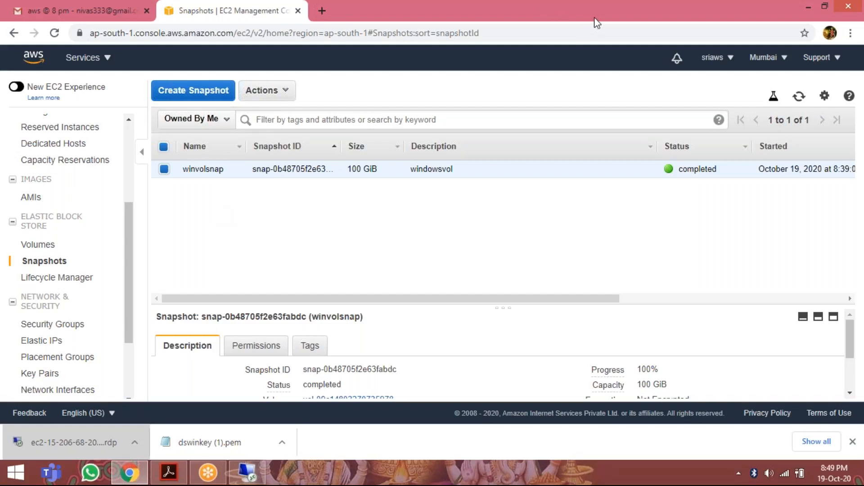
Switch to the desktop's aws folder, open the "types of storage volumes" Word document and read the volume type descriptions
{"action": "left_click", "coordinate": [809, 8]}
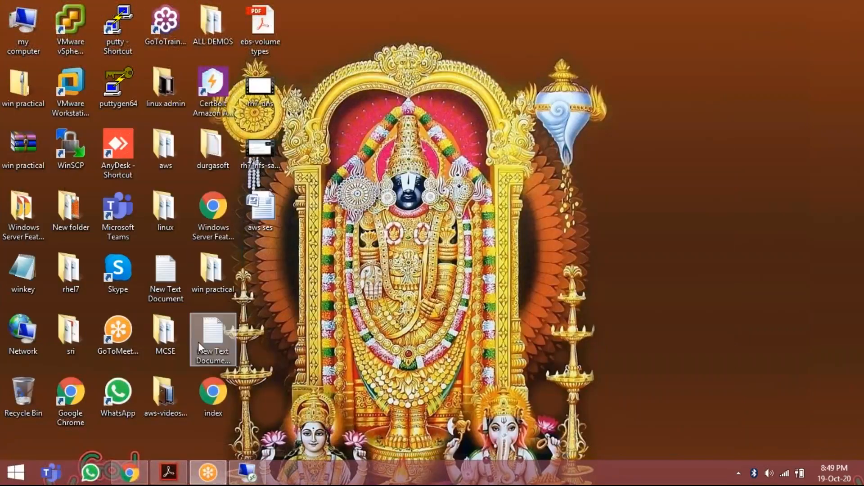
{"action": "left_click", "coordinate": [163, 153]}
{"action": "double_click", "coordinate": [163, 153]}
{"action": "scroll", "coordinate": [157, 193], "scroll_direction": "down", "scroll_amount": 1}
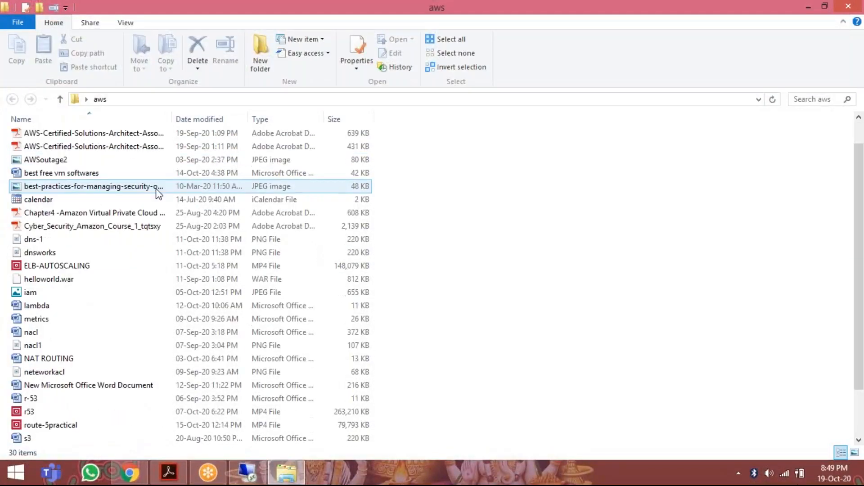
{"action": "scroll", "coordinate": [158, 193], "scroll_direction": "down", "scroll_amount": 2}
{"action": "left_click", "coordinate": [74, 427]}
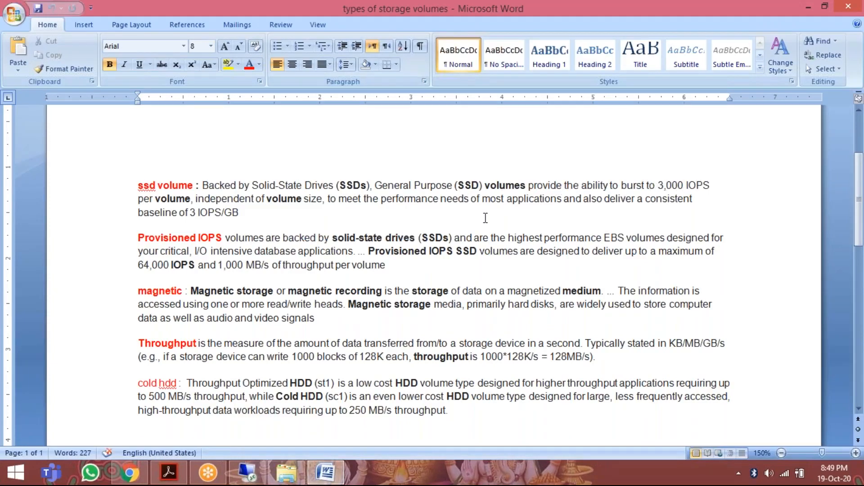
{"action": "scroll", "coordinate": [485, 218], "scroll_direction": "down", "scroll_amount": 1}
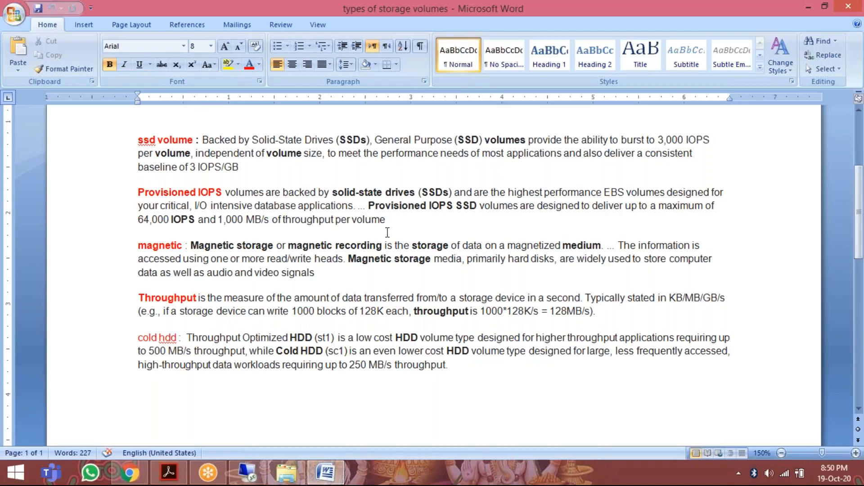
Read the magnetic, Throughput and cold hdd descriptions through the end of the storage volume types document
{"action": "scroll", "coordinate": [377, 236], "scroll_direction": "down", "scroll_amount": 1}
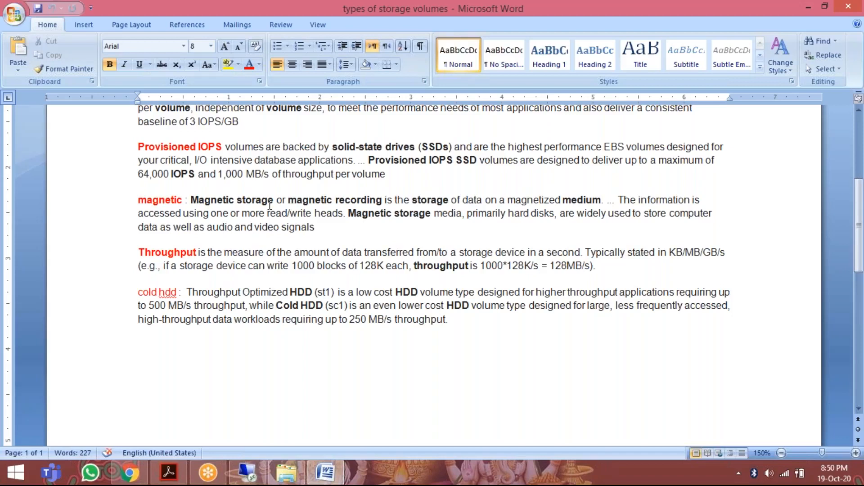
{"action": "scroll", "coordinate": [266, 246], "scroll_direction": "up", "scroll_amount": 1}
{"action": "scroll", "coordinate": [262, 246], "scroll_direction": "down", "scroll_amount": 2}
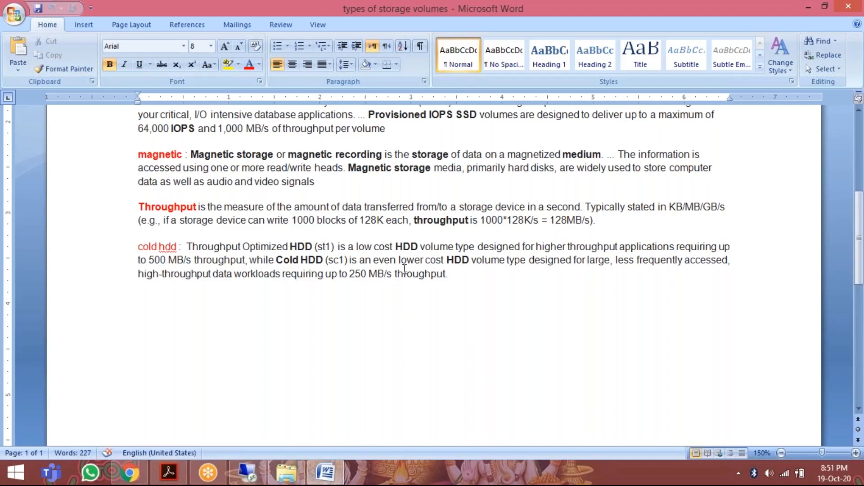
{"action": "scroll", "coordinate": [303, 264], "scroll_direction": "down", "scroll_amount": 1}
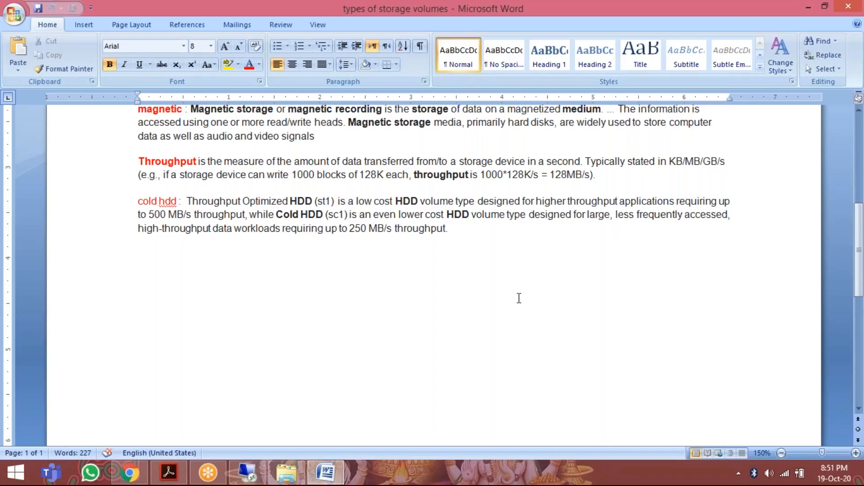
{"action": "scroll", "coordinate": [446, 311], "scroll_direction": "up", "scroll_amount": 3}
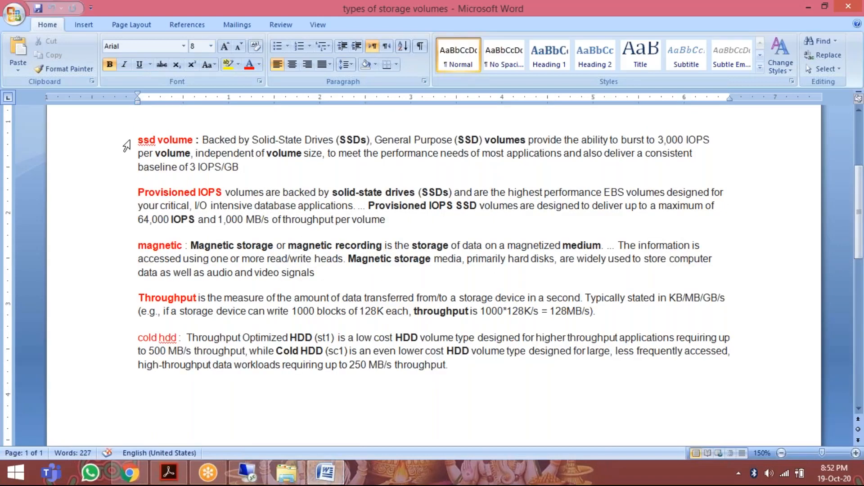
Review the ssd volume paragraph by selecting its text, clear the selection and return to the beginning of the document
{"action": "left_click", "coordinate": [134, 136]}
{"action": "left_click_drag", "start_coordinate": [201, 144], "coordinate": [270, 170]}
{"action": "left_click", "coordinate": [270, 171]}
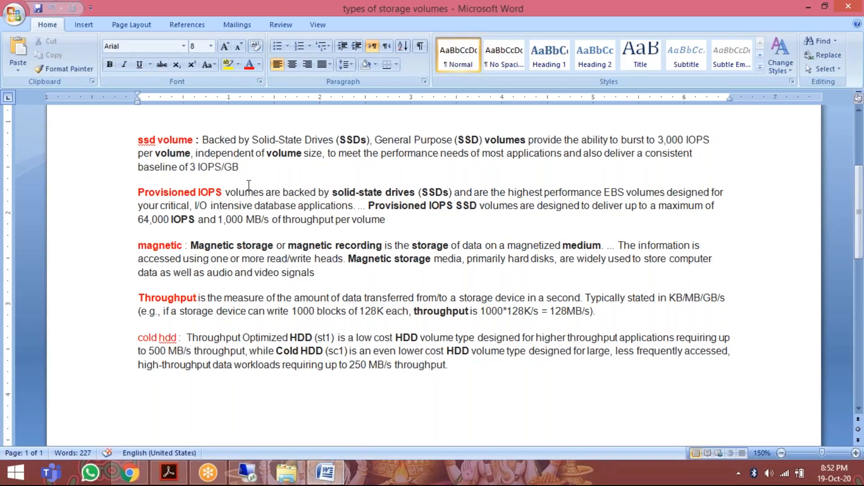
{"action": "scroll", "coordinate": [306, 187], "scroll_direction": "up", "scroll_amount": 3}
{"action": "scroll", "coordinate": [305, 187], "scroll_direction": "up", "scroll_amount": 1}
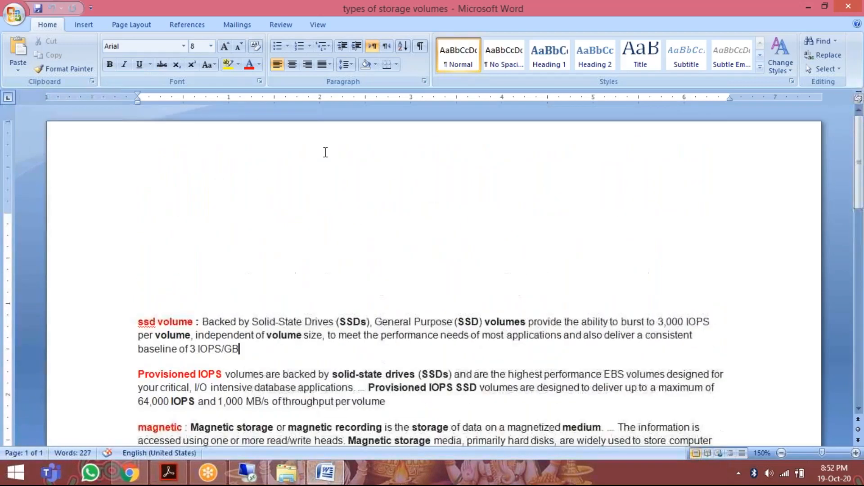